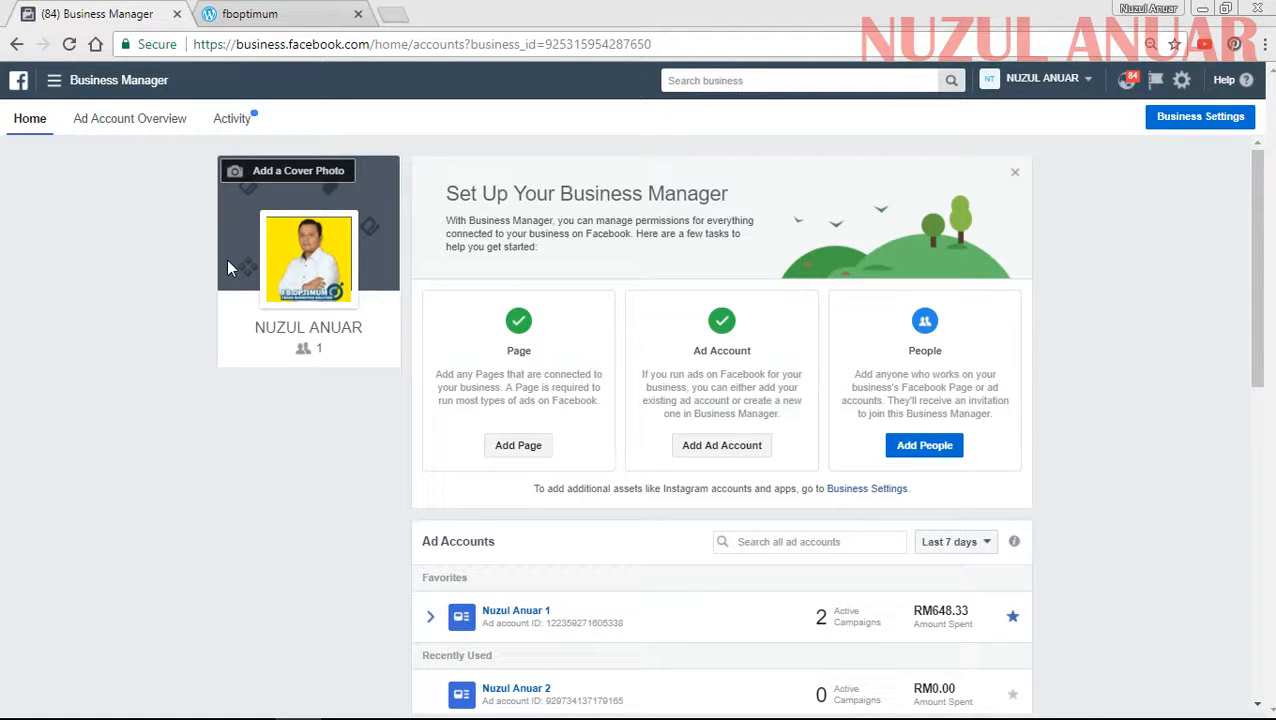
# - Open the Audiences asset library from the full list of business tools
pyautogui.click(82, 80)
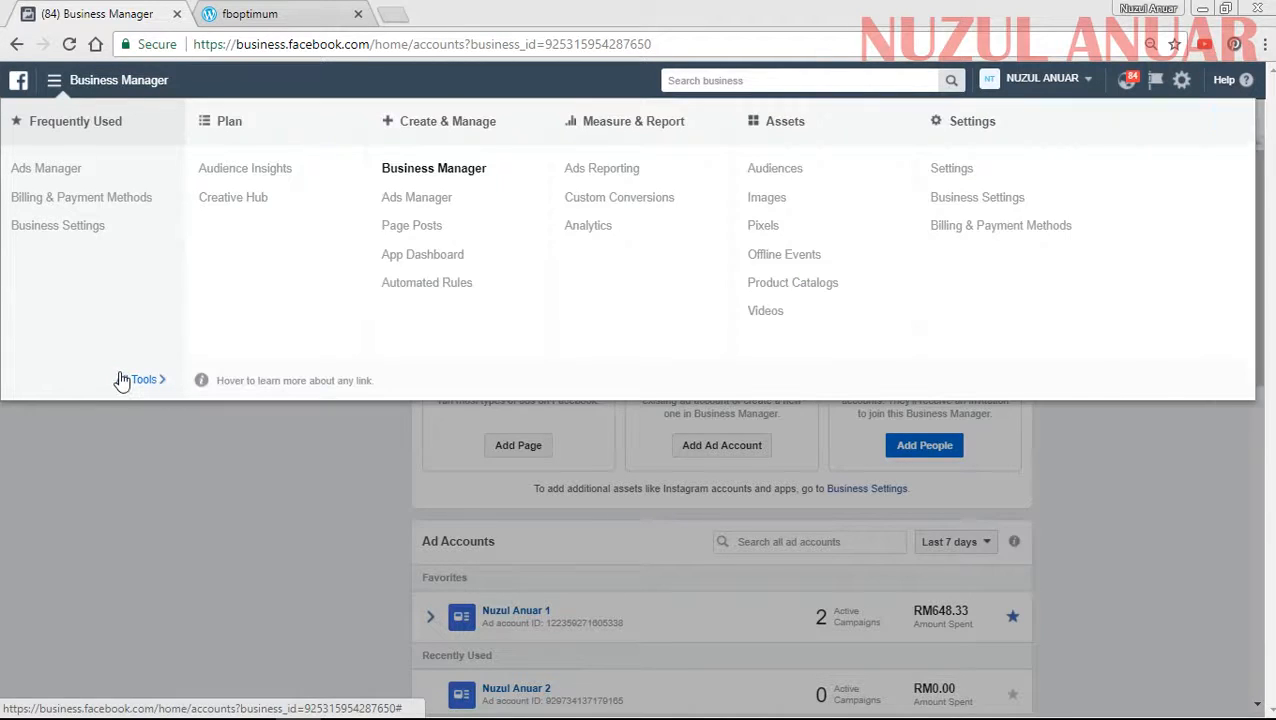
pyautogui.moveTo(122, 381)
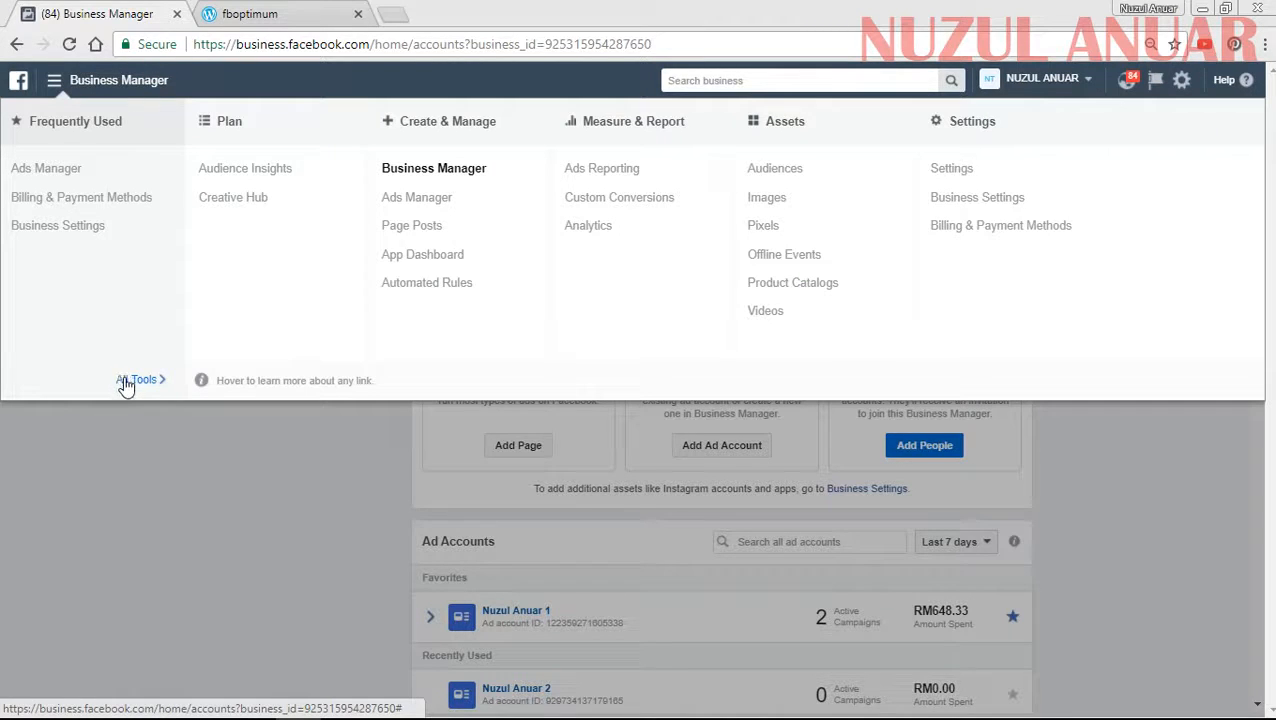
pyautogui.click(773, 170)
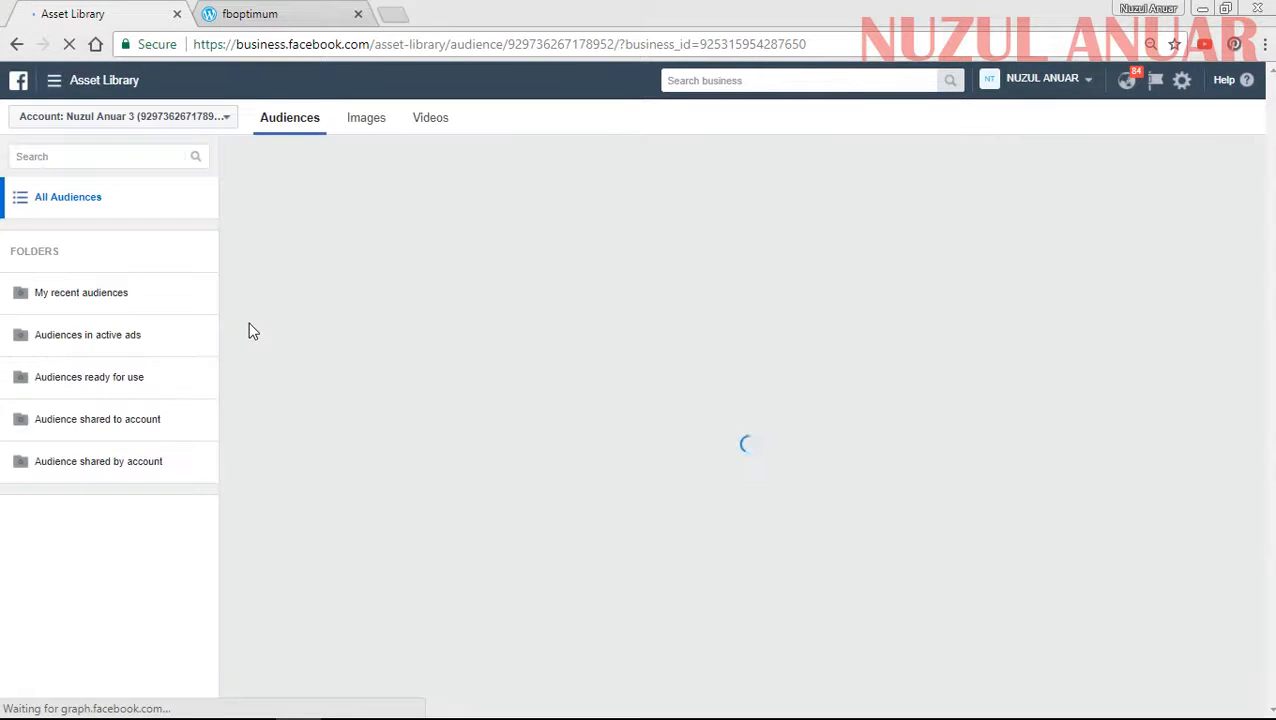
pyautogui.click(116, 122)
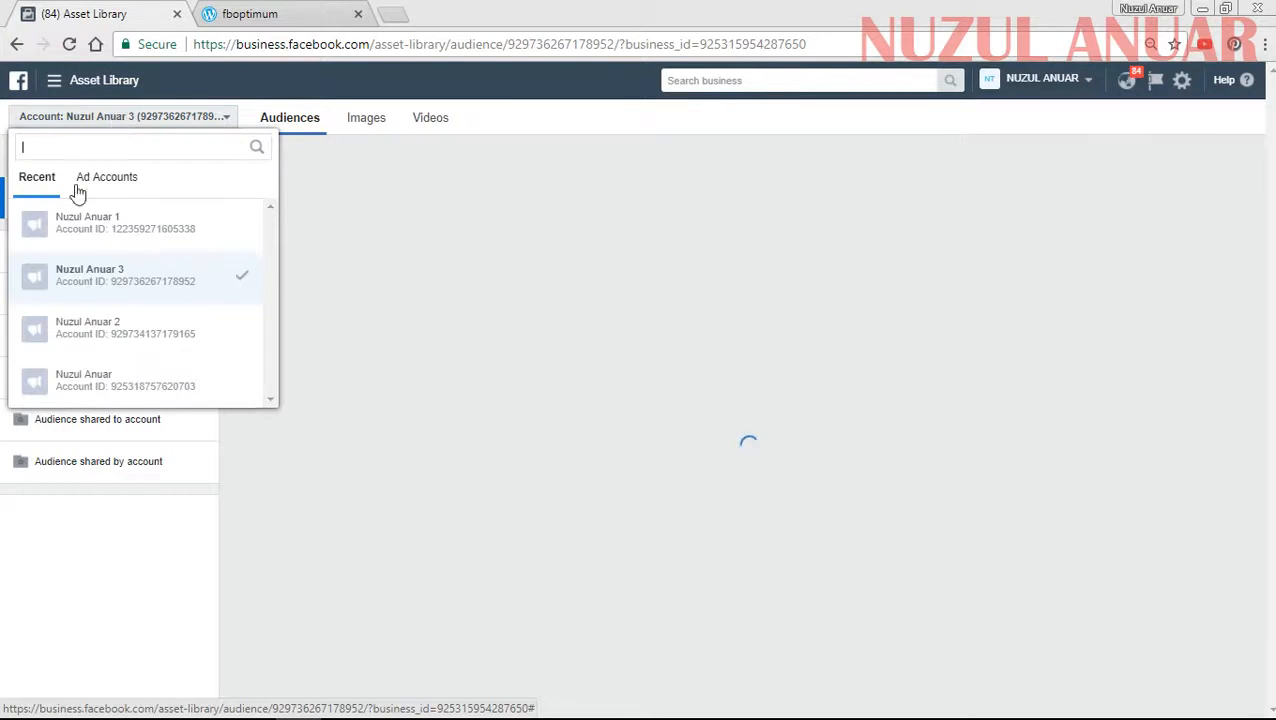
pyautogui.click(70, 224)
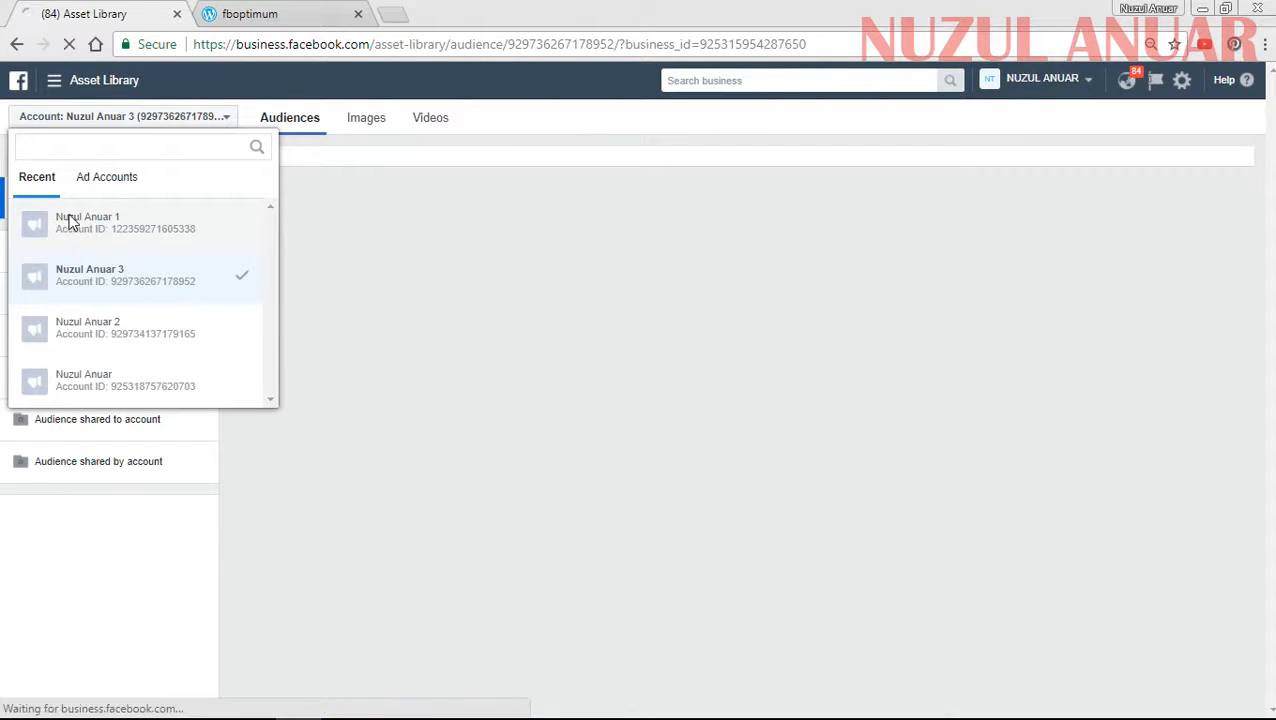
pyautogui.click(145, 232)
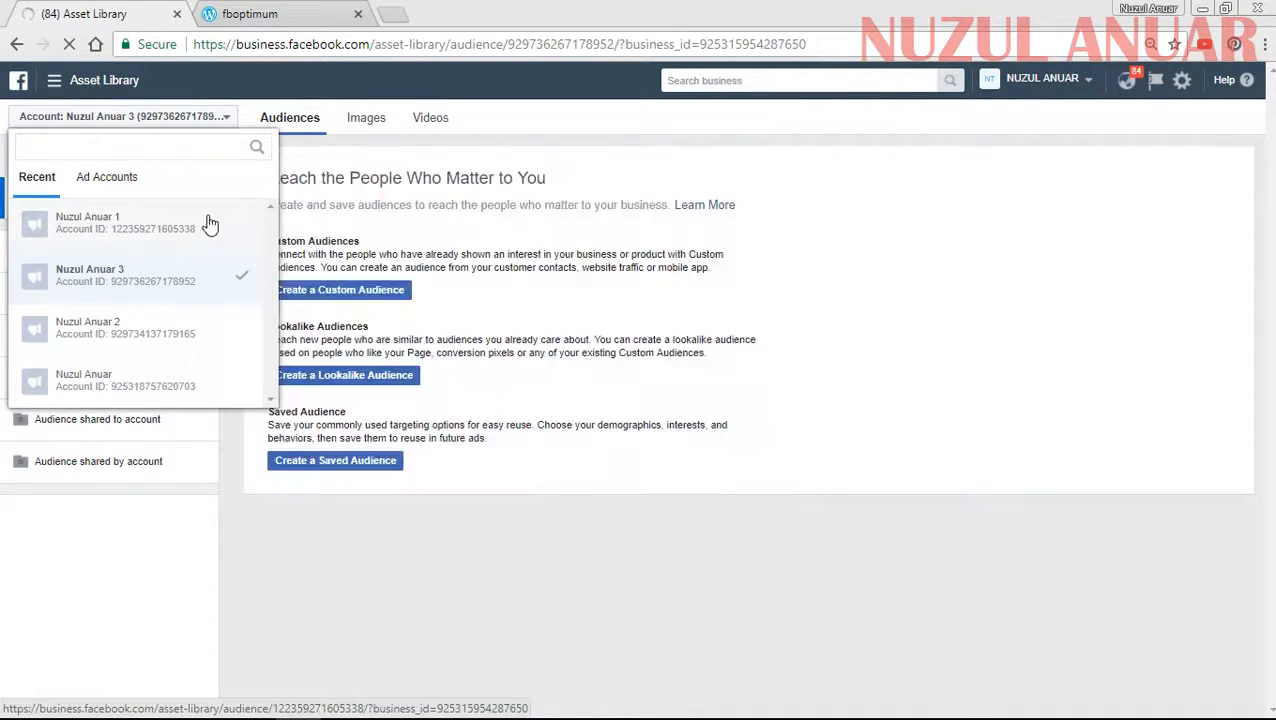
pyautogui.click(148, 236)
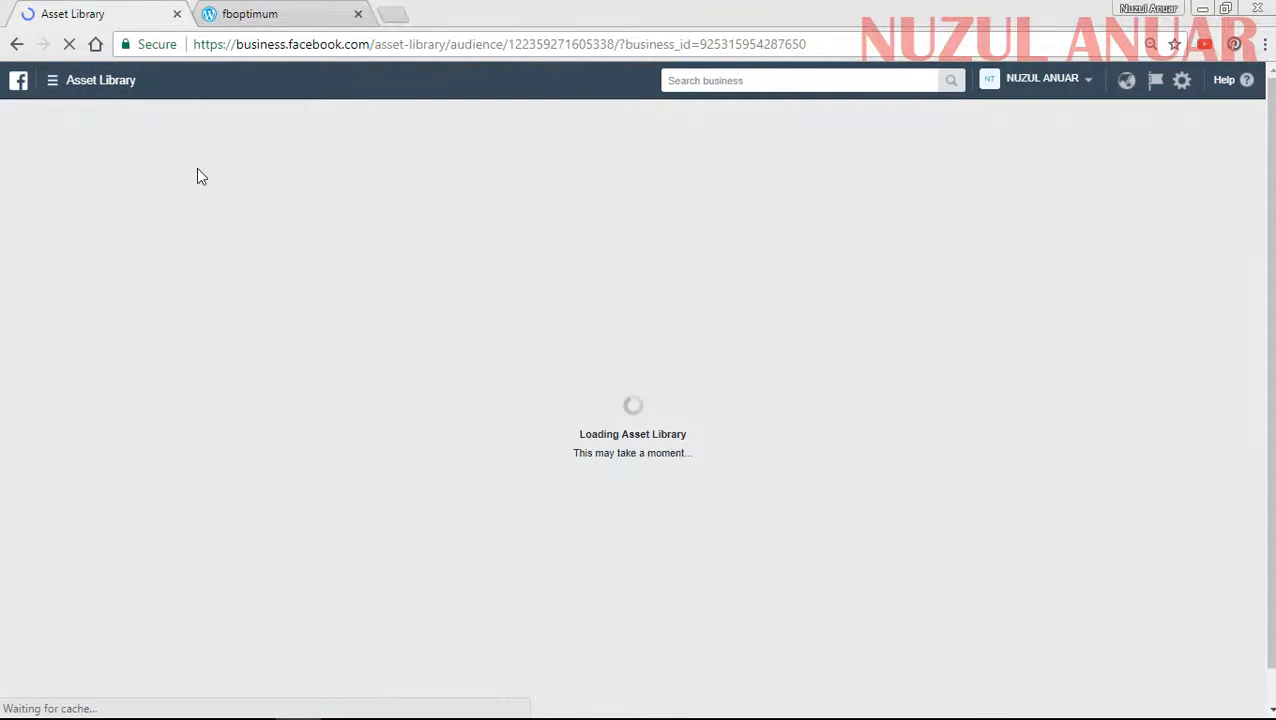
pyautogui.click(15, 44)
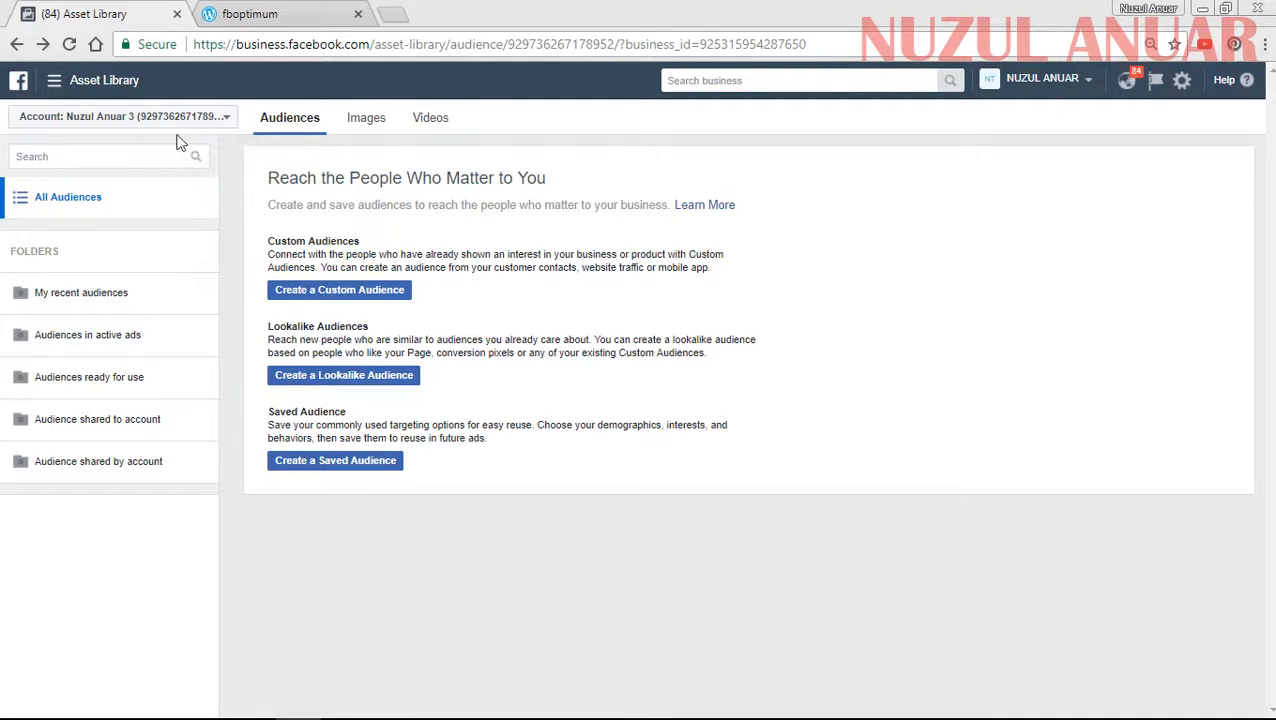
# - Switch the audience library to the recent ad account whose name ends in 1
pyautogui.click(115, 120)
pyautogui.click(86, 229)
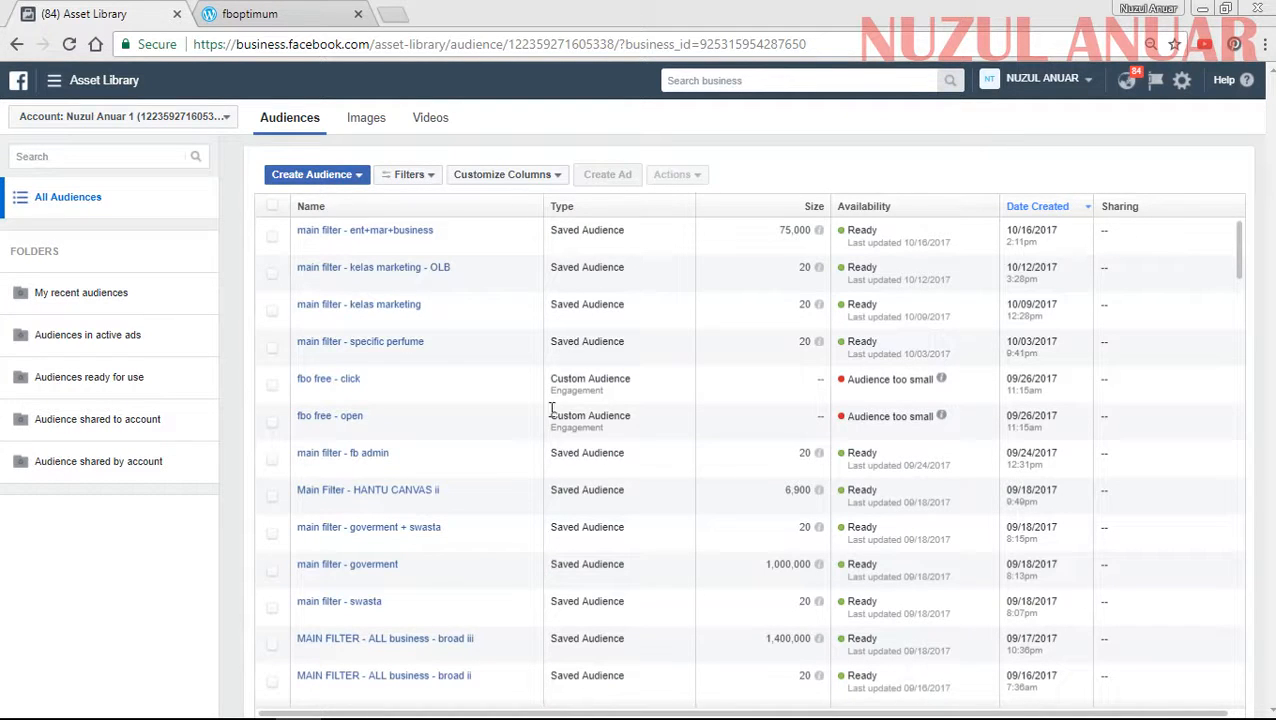
# - Examine the type, details and size of the "main filter - ent+mar+business" audience and the available kinds of new audience
pyautogui.moveTo(622, 234); pyautogui.dragTo(541, 229)
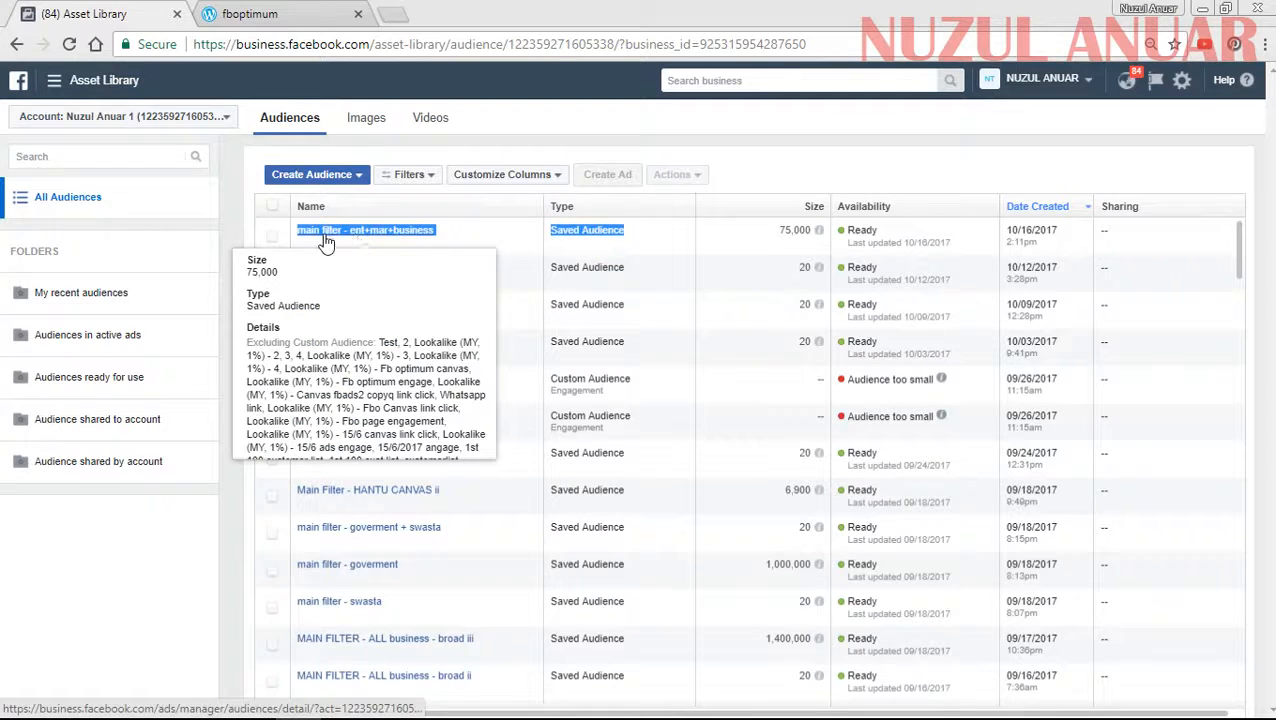
pyautogui.click(628, 240)
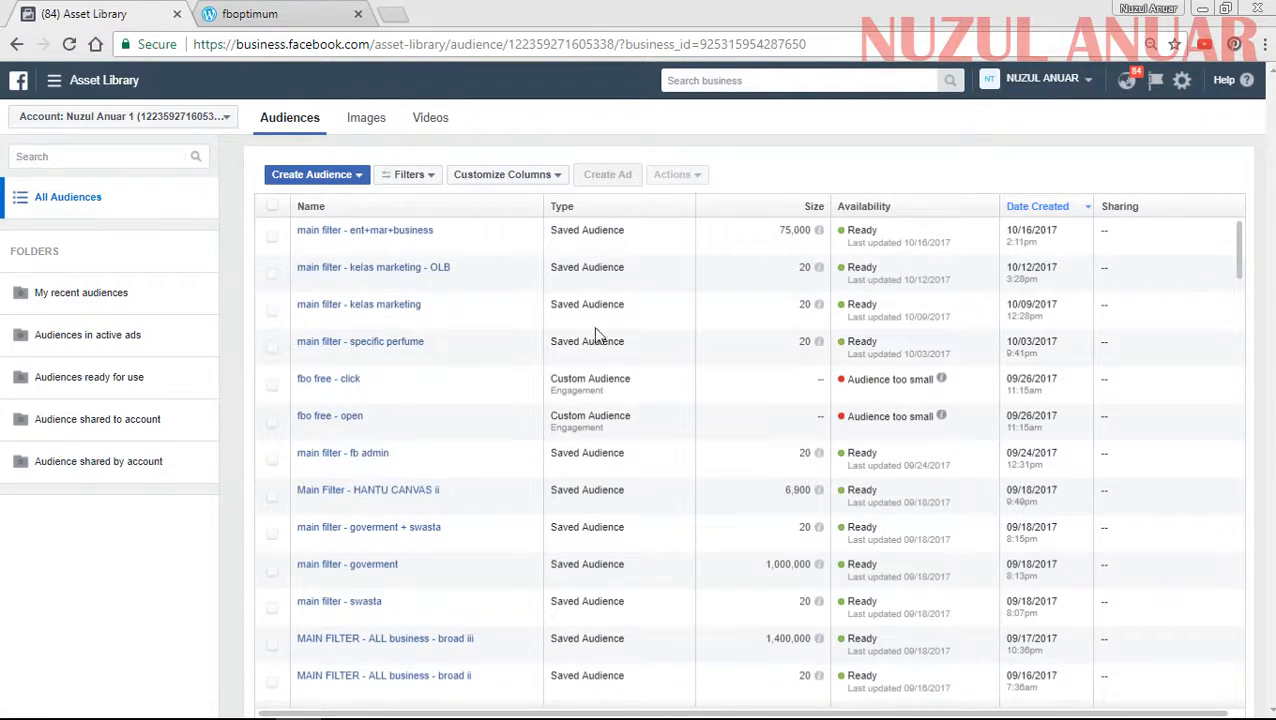
pyautogui.click(327, 176)
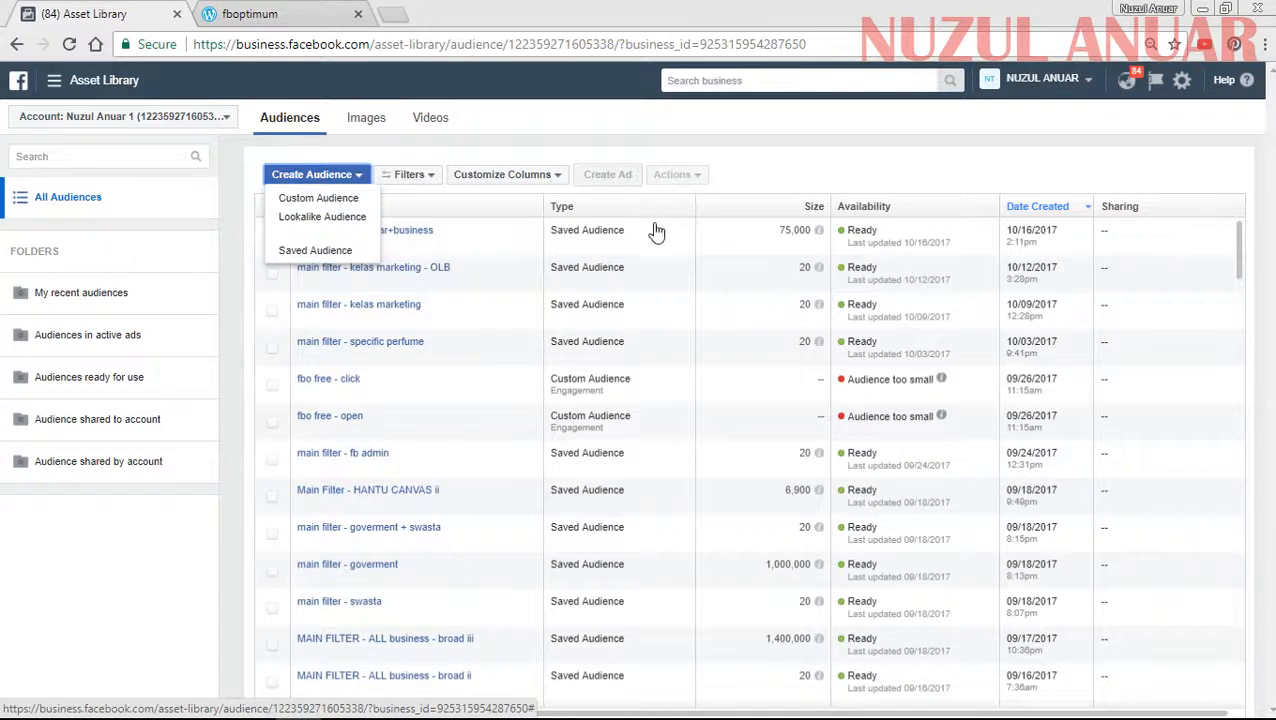
pyautogui.click(601, 242)
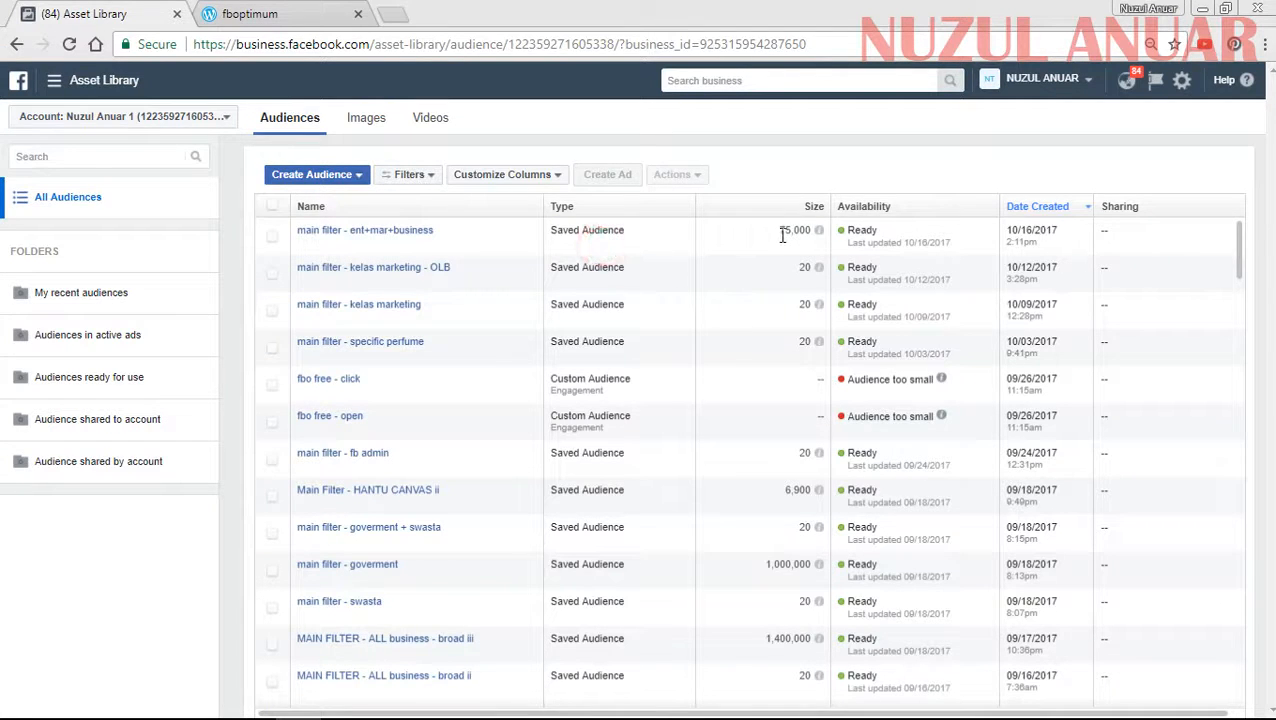
pyautogui.moveTo(776, 232); pyautogui.dragTo(811, 230)
# - Start creating a new Custom Audience
pyautogui.click(338, 175)
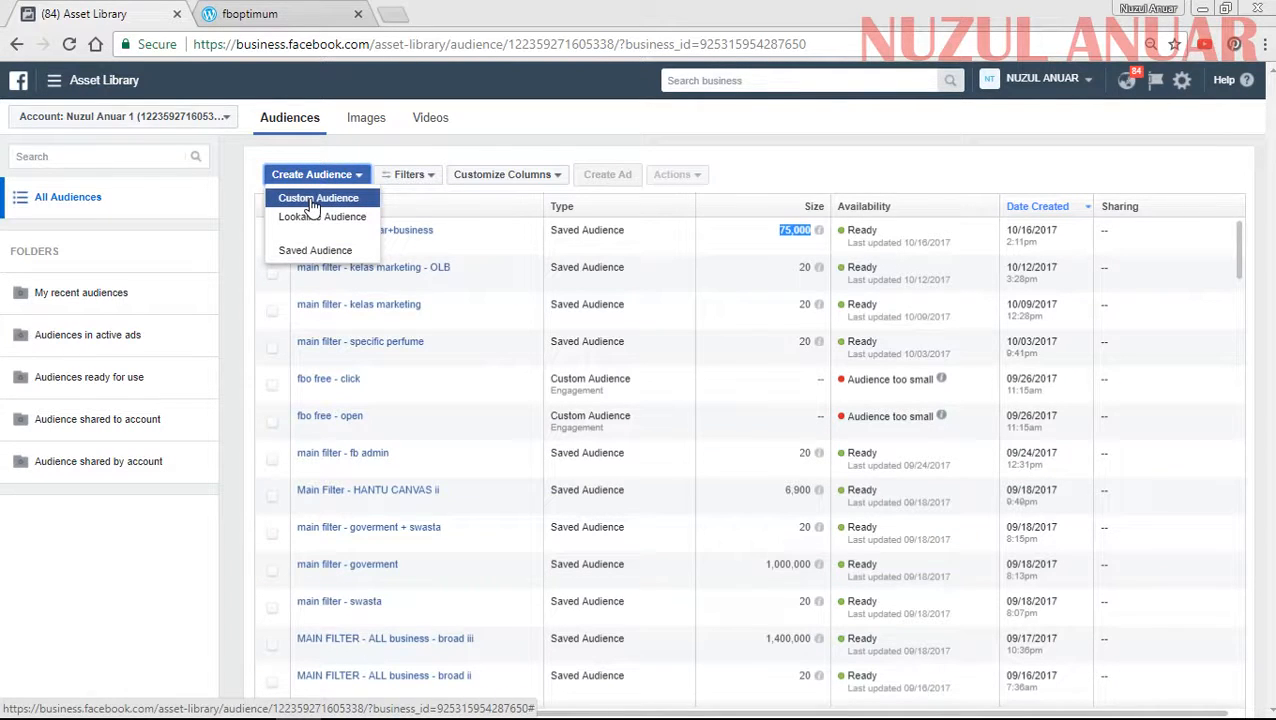
pyautogui.click(311, 201)
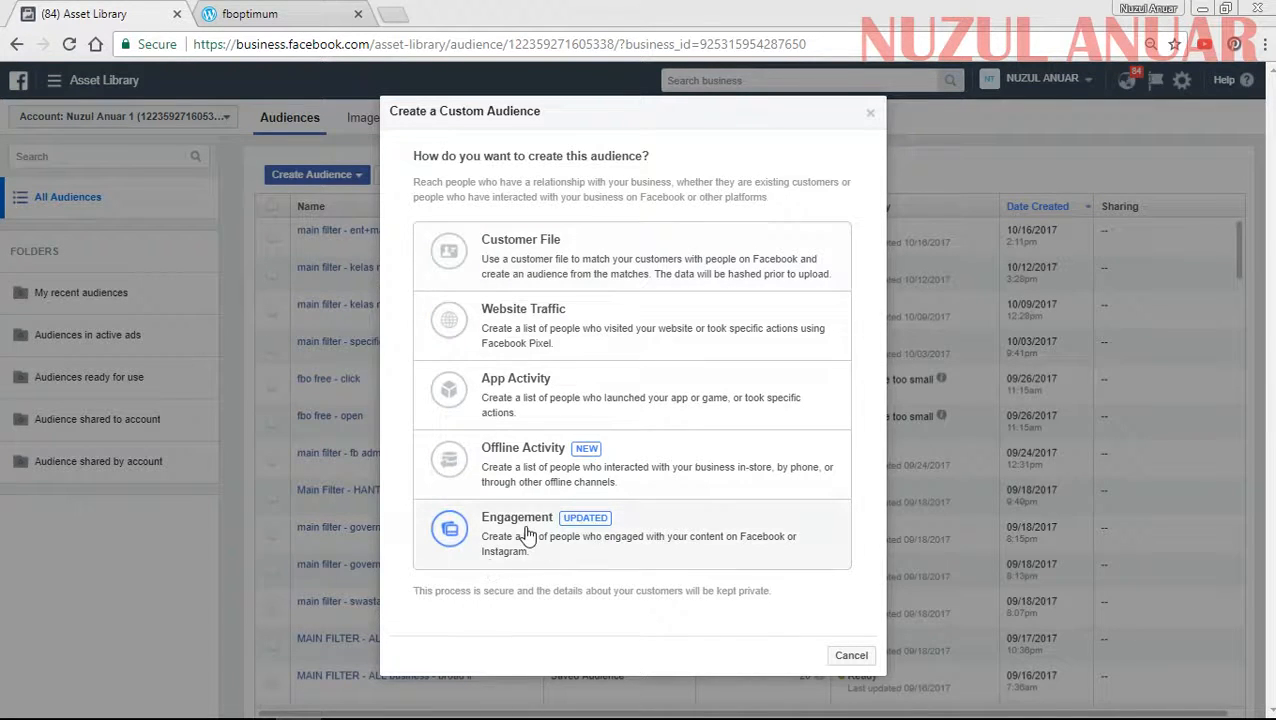
# - Look over the Website Traffic setup and the Engagement source options, returning each time to the choice of audience source
pyautogui.click(514, 336)
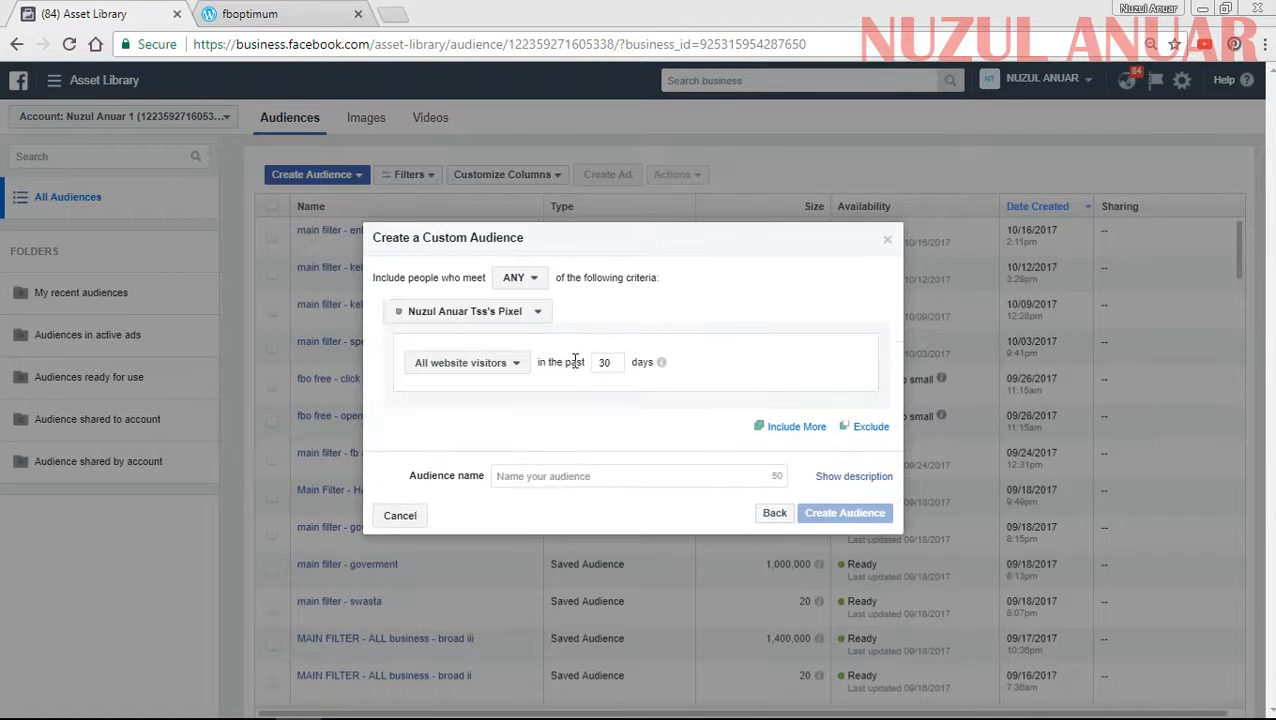
pyautogui.click(773, 514)
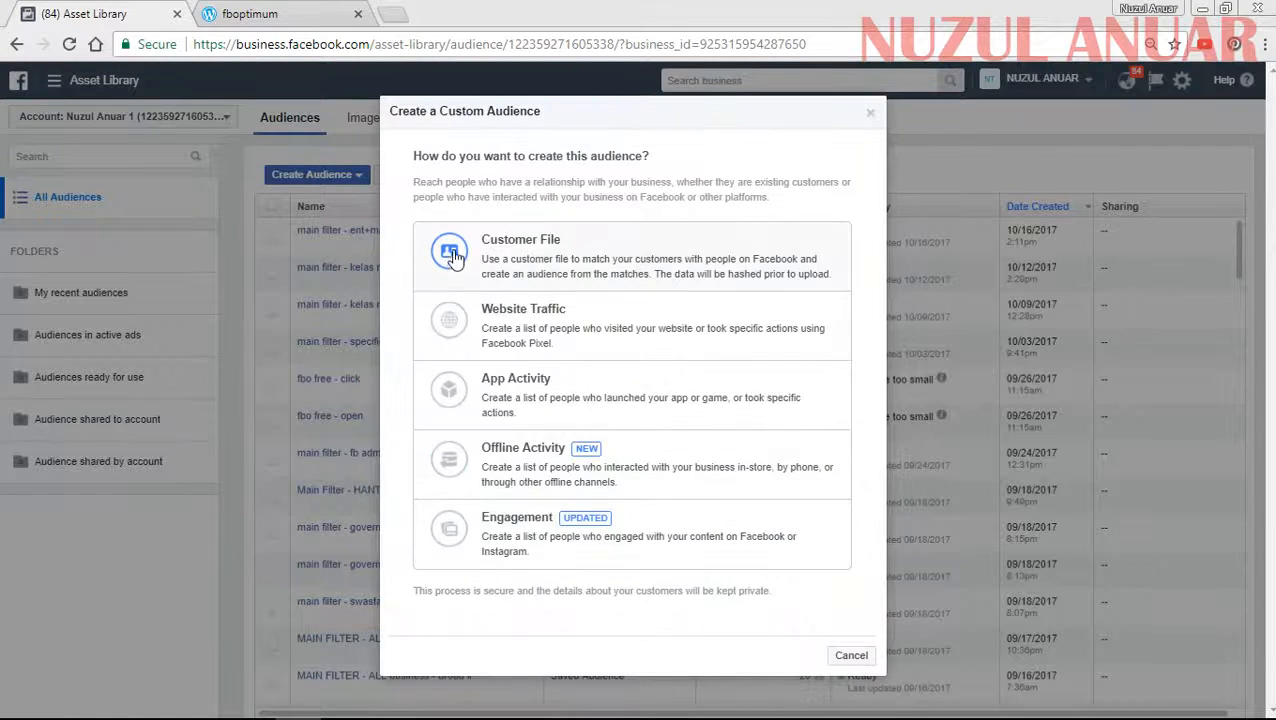
pyautogui.click(510, 535)
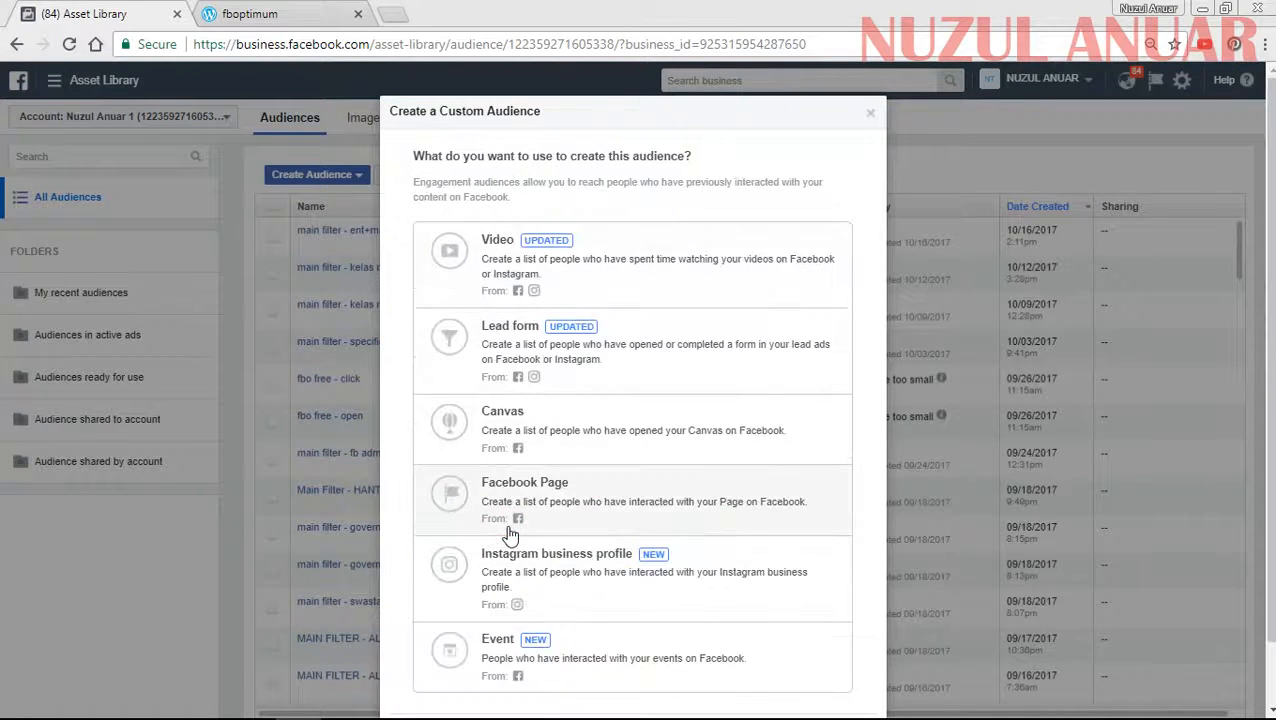
pyautogui.scroll(-1, 715, 500)
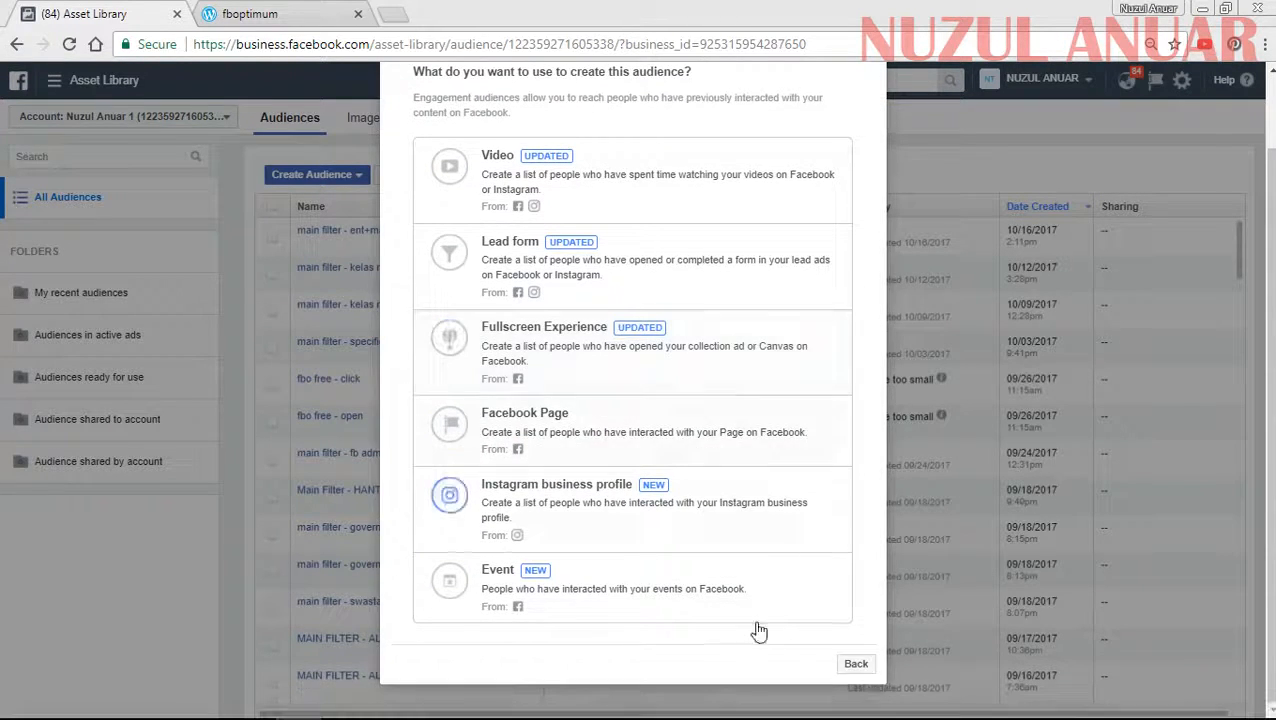
pyautogui.click(856, 664)
# - Base the custom audience on Engagement, with Video as the content people interacted with
pyautogui.click(515, 538)
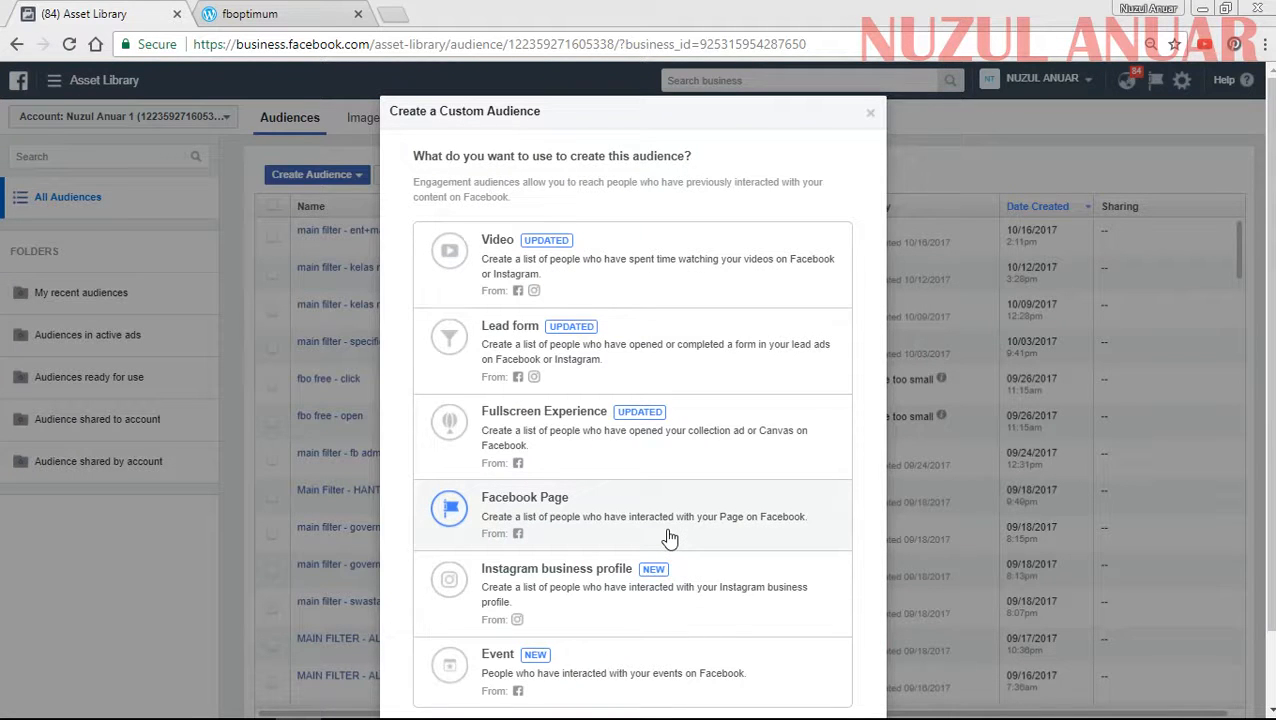
pyautogui.scroll(-1, 630, 536)
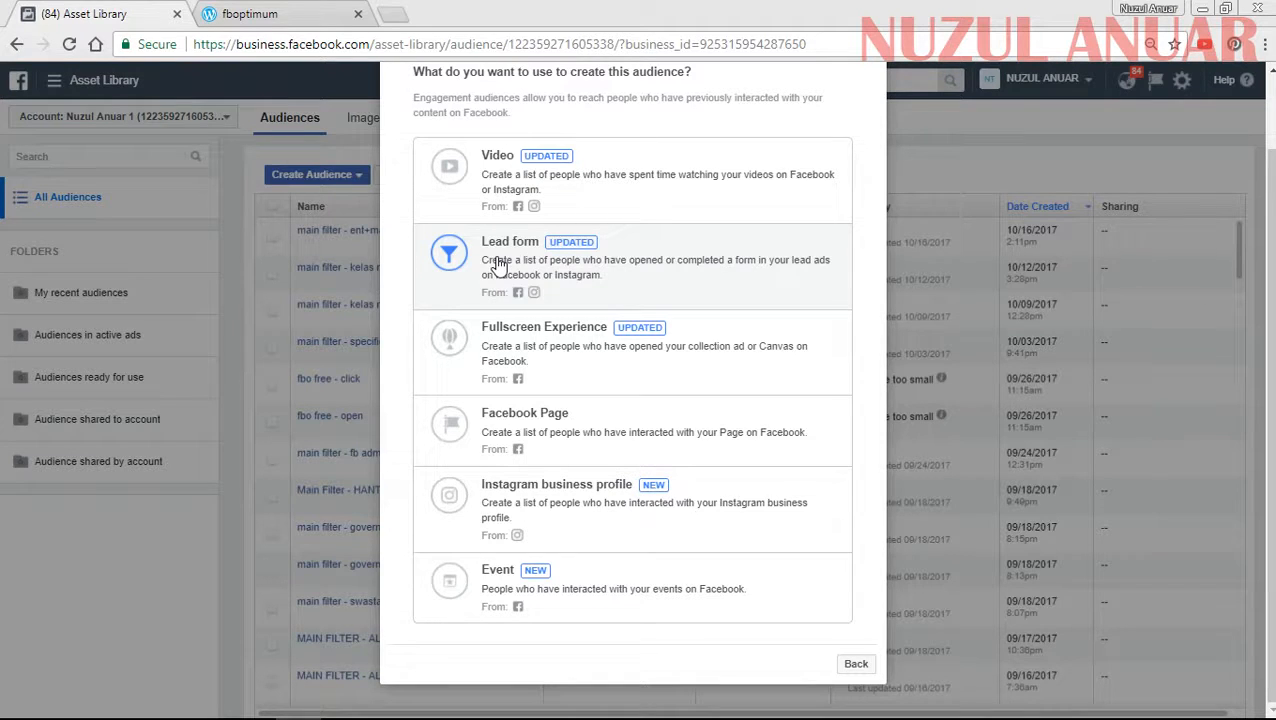
pyautogui.click(511, 175)
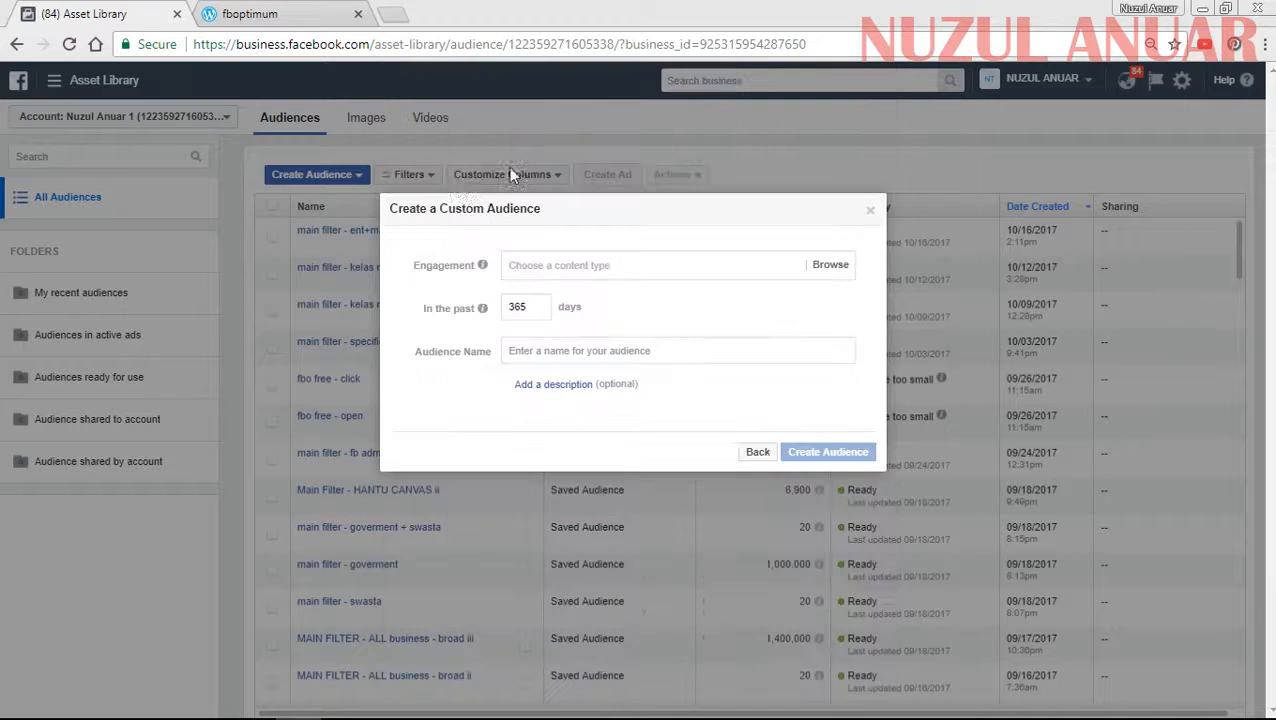
# - Add two engagement criteria: people who have watched 75% of the video and people who have watched 95% of it
pyautogui.click(646, 266)
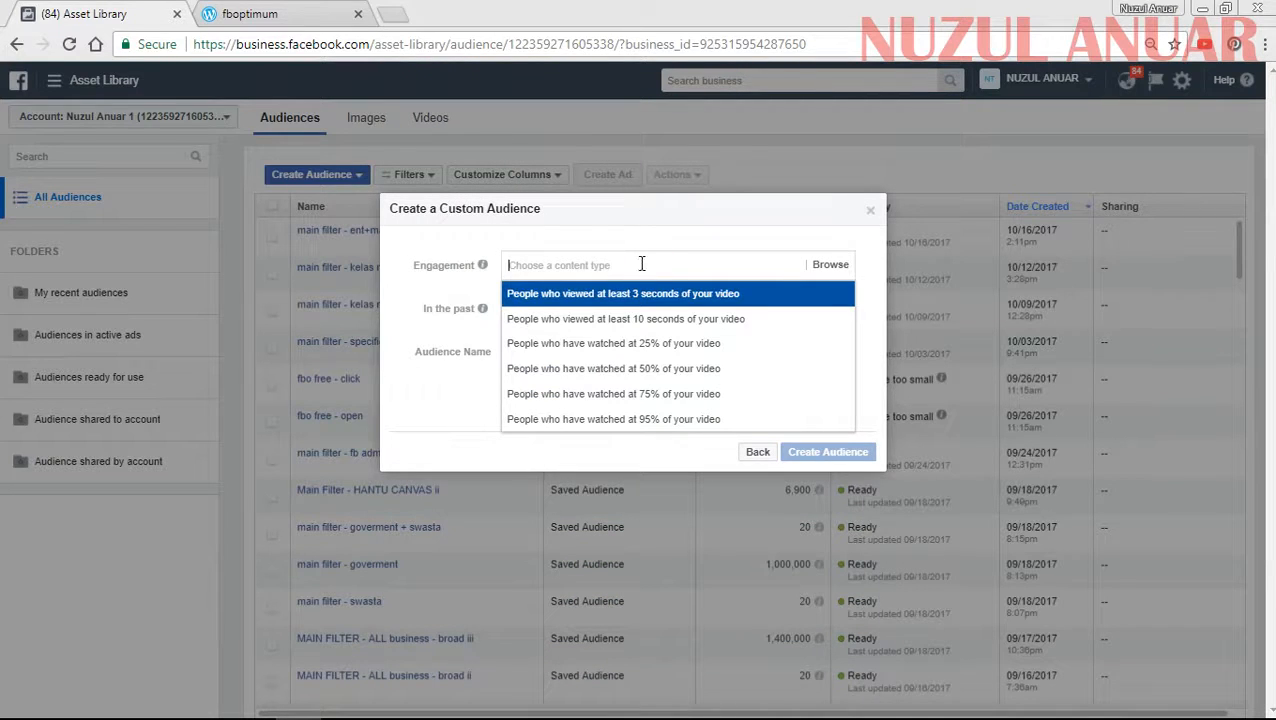
pyautogui.click(574, 230)
pyautogui.click(577, 270)
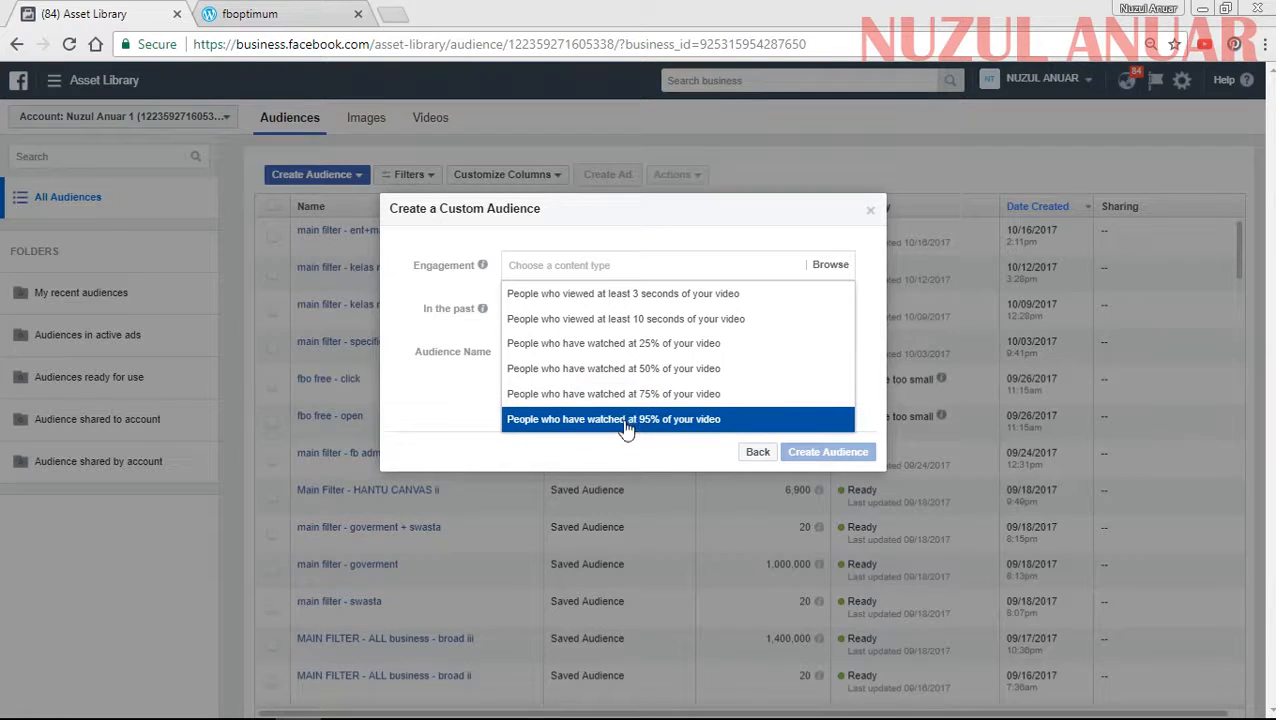
pyautogui.click(612, 396)
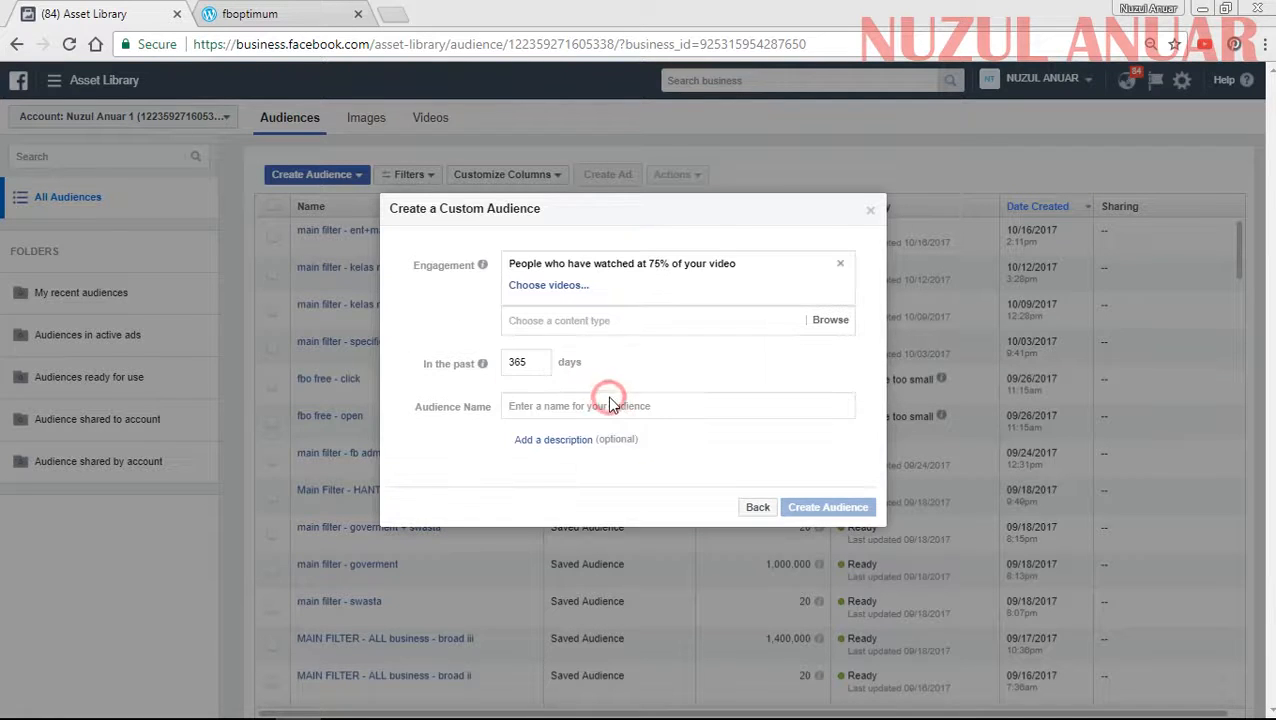
pyautogui.click(640, 318)
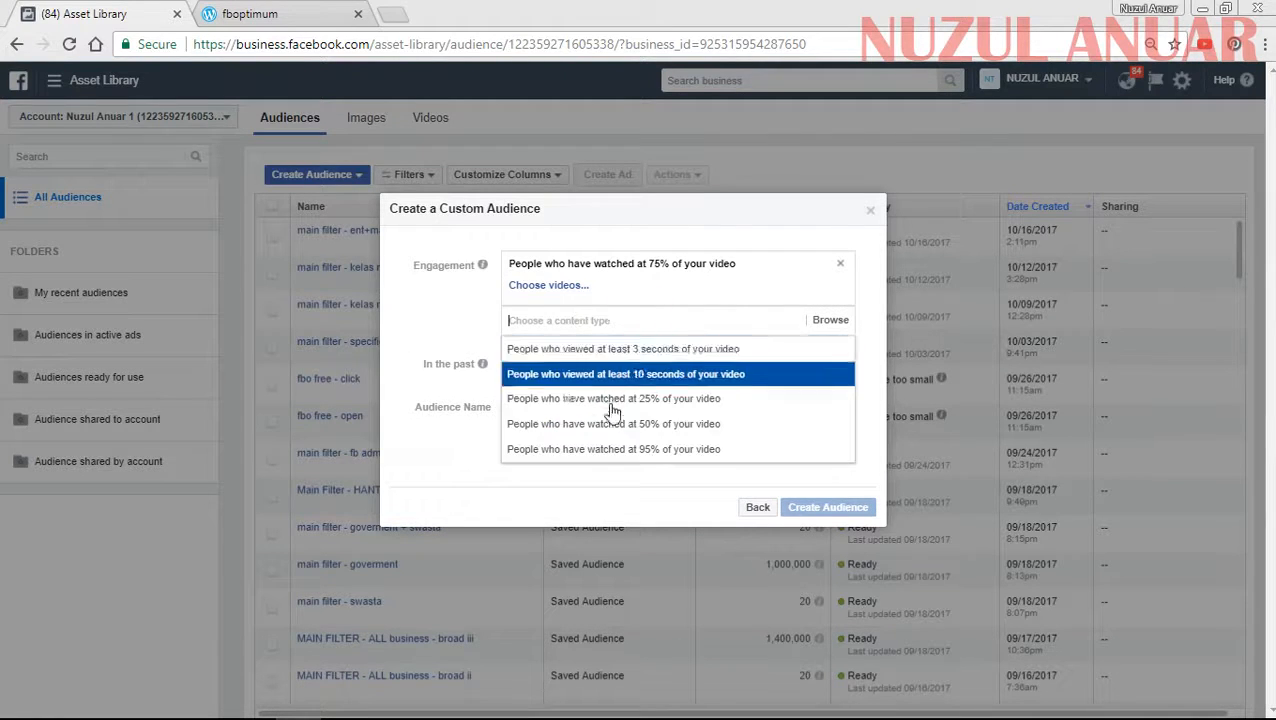
pyautogui.click(607, 452)
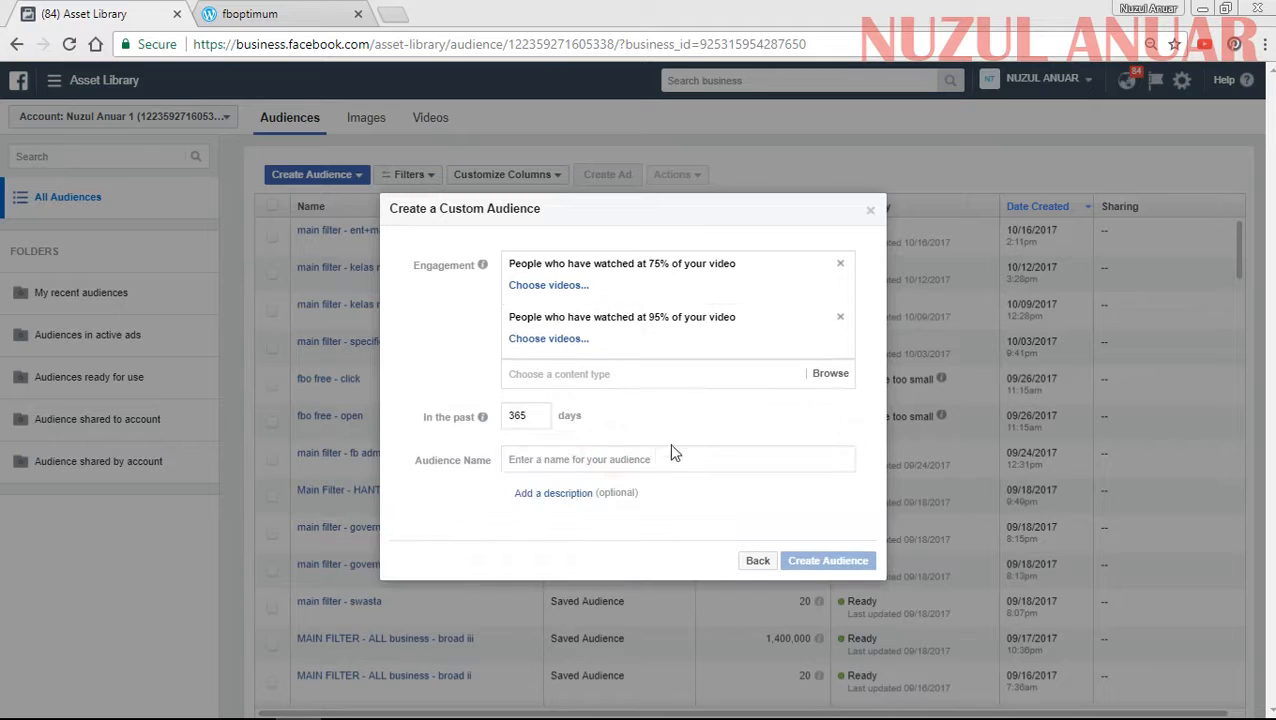
# - Assign the Go Just Empire "SIAPA NAAK PERFUME" video uploaded Aug 01, 2017 to the 75% watched criterion
pyautogui.click(566, 287)
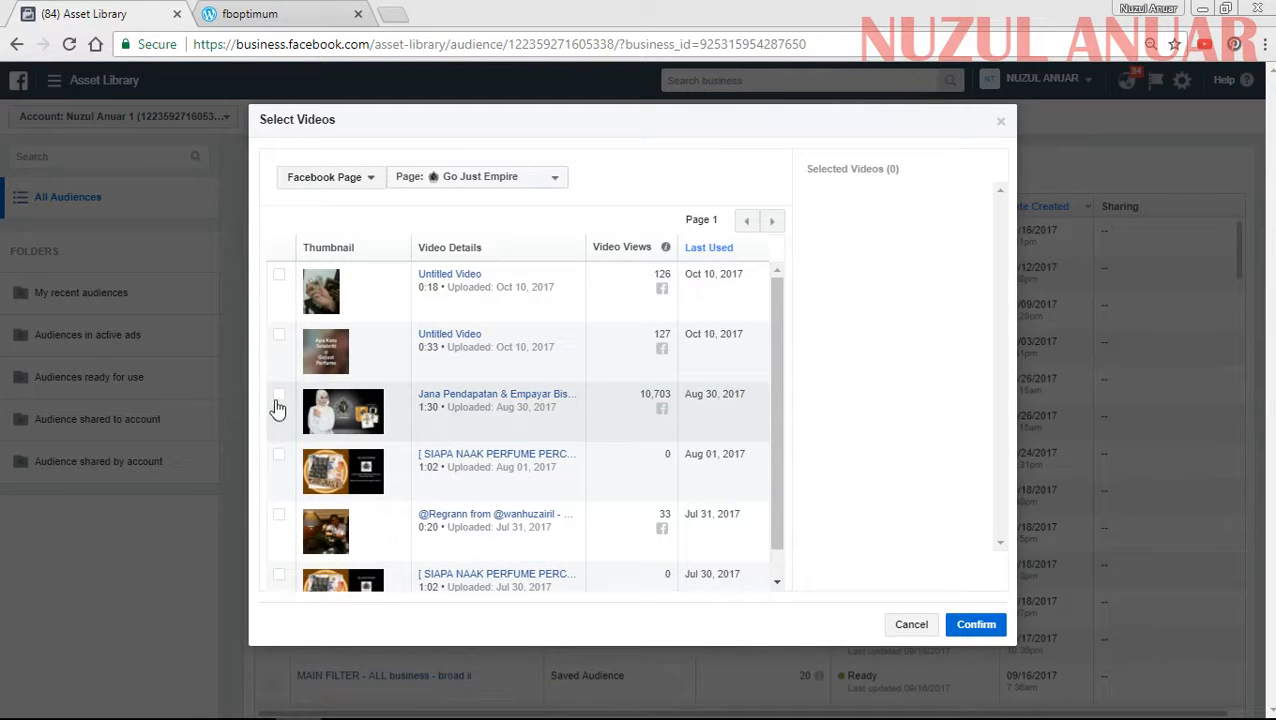
pyautogui.click(280, 400)
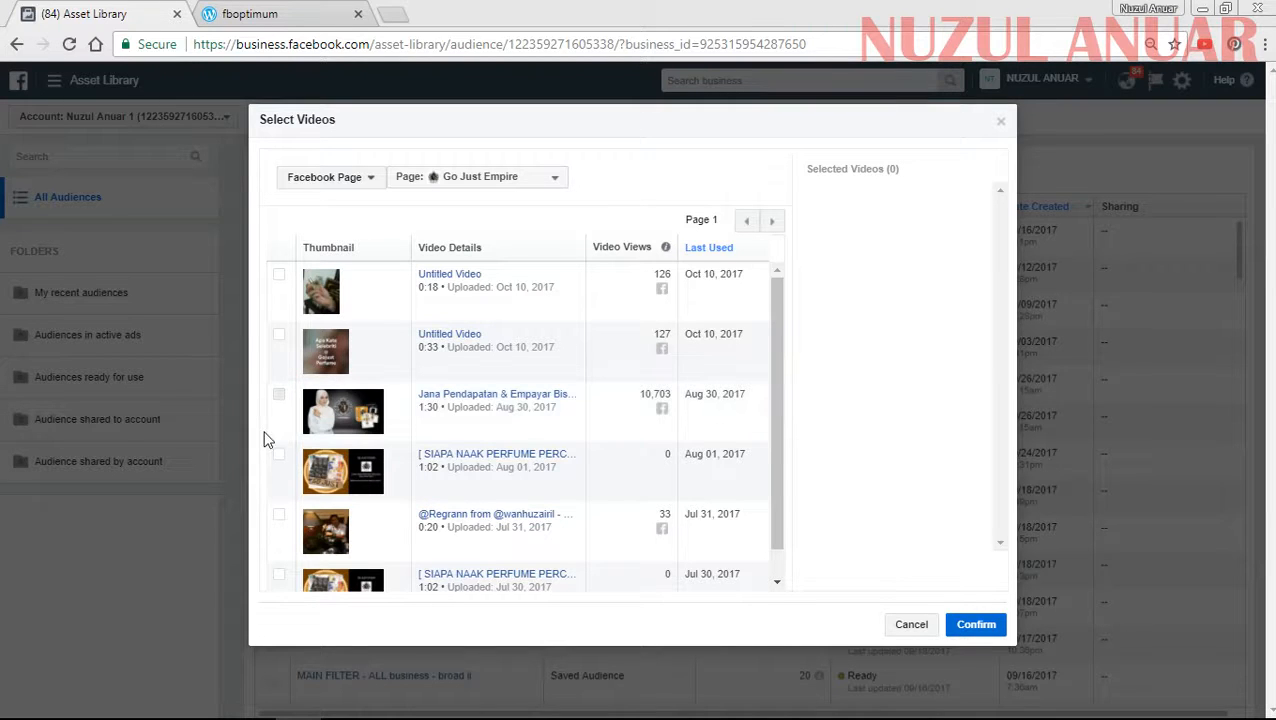
pyautogui.click(280, 455)
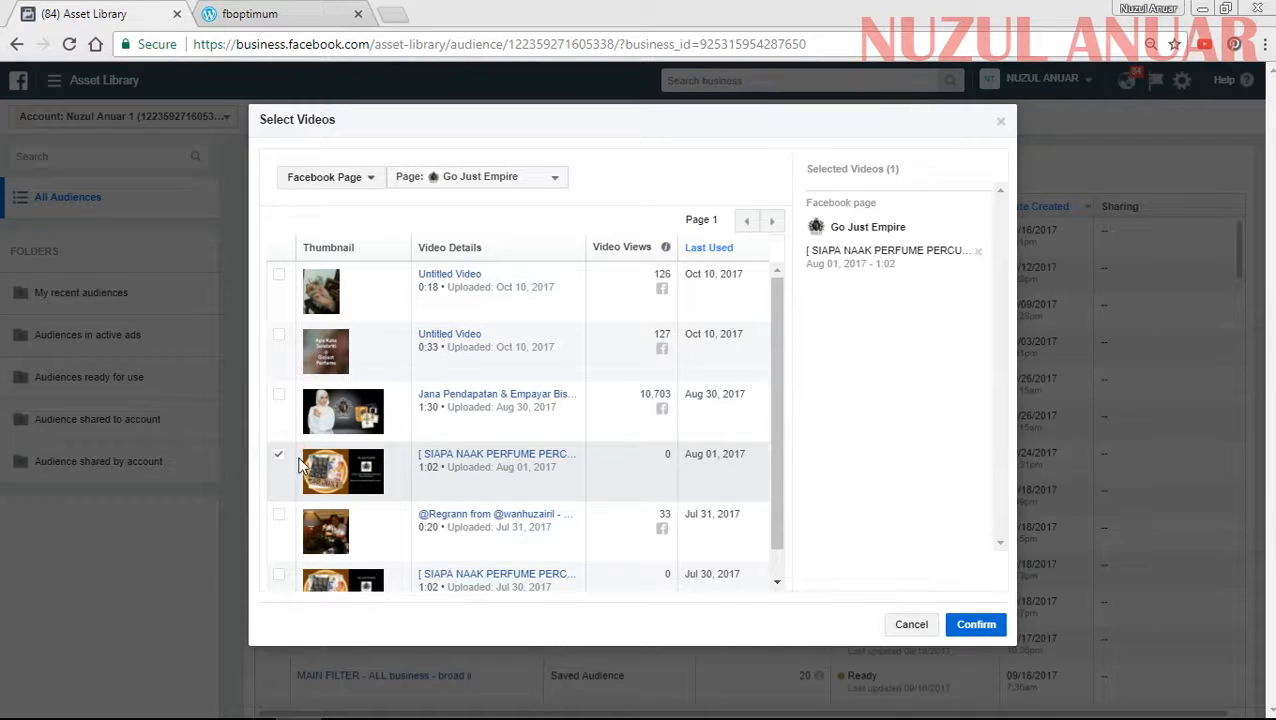
pyautogui.click(975, 627)
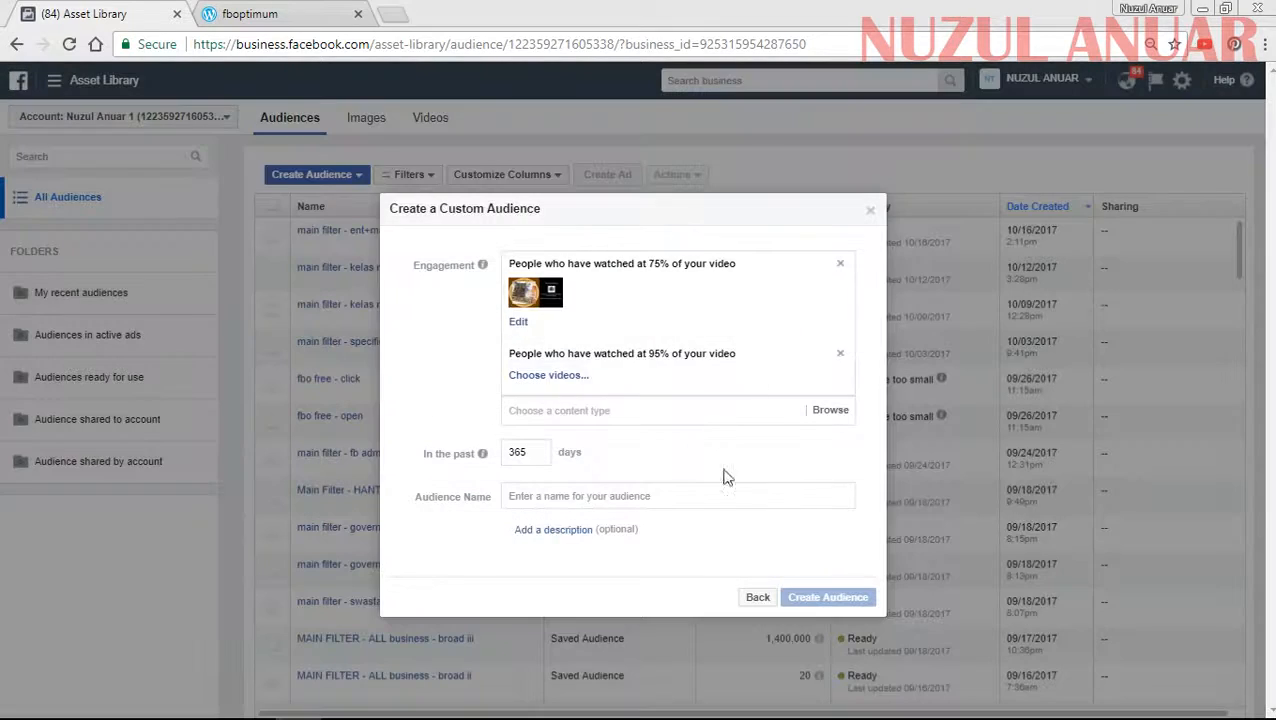
pyautogui.click(535, 377)
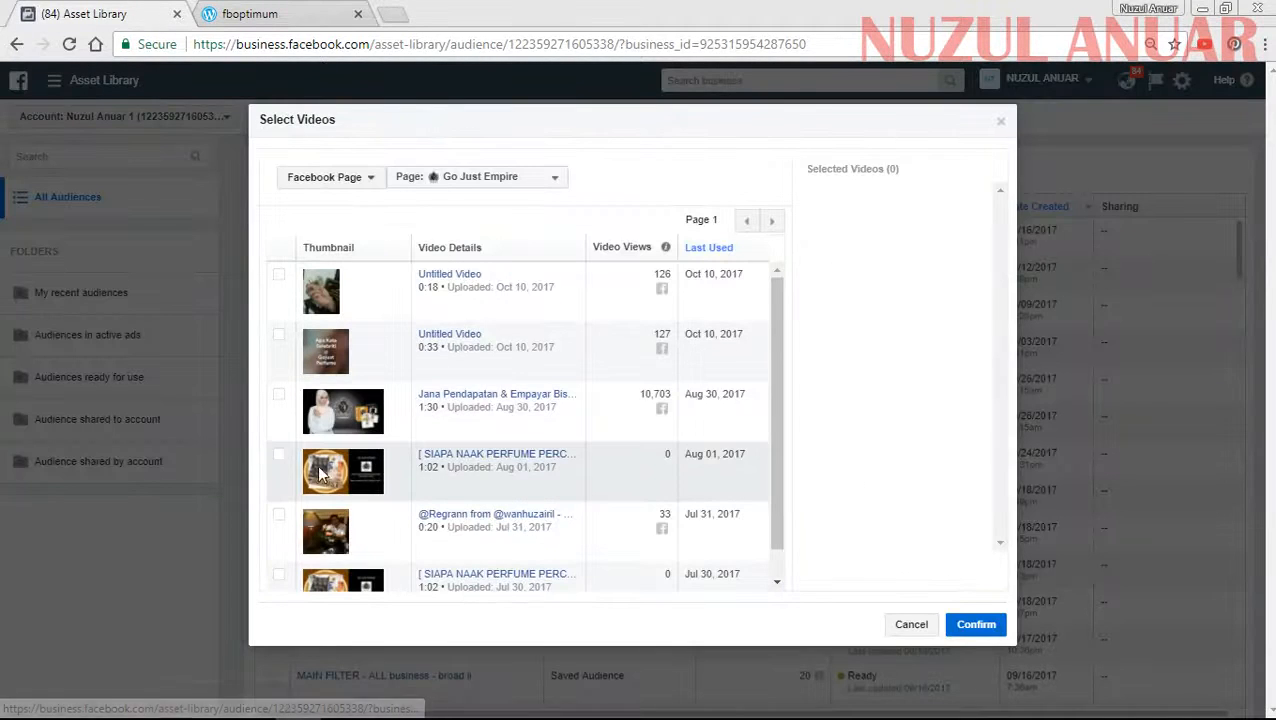
pyautogui.click(280, 458)
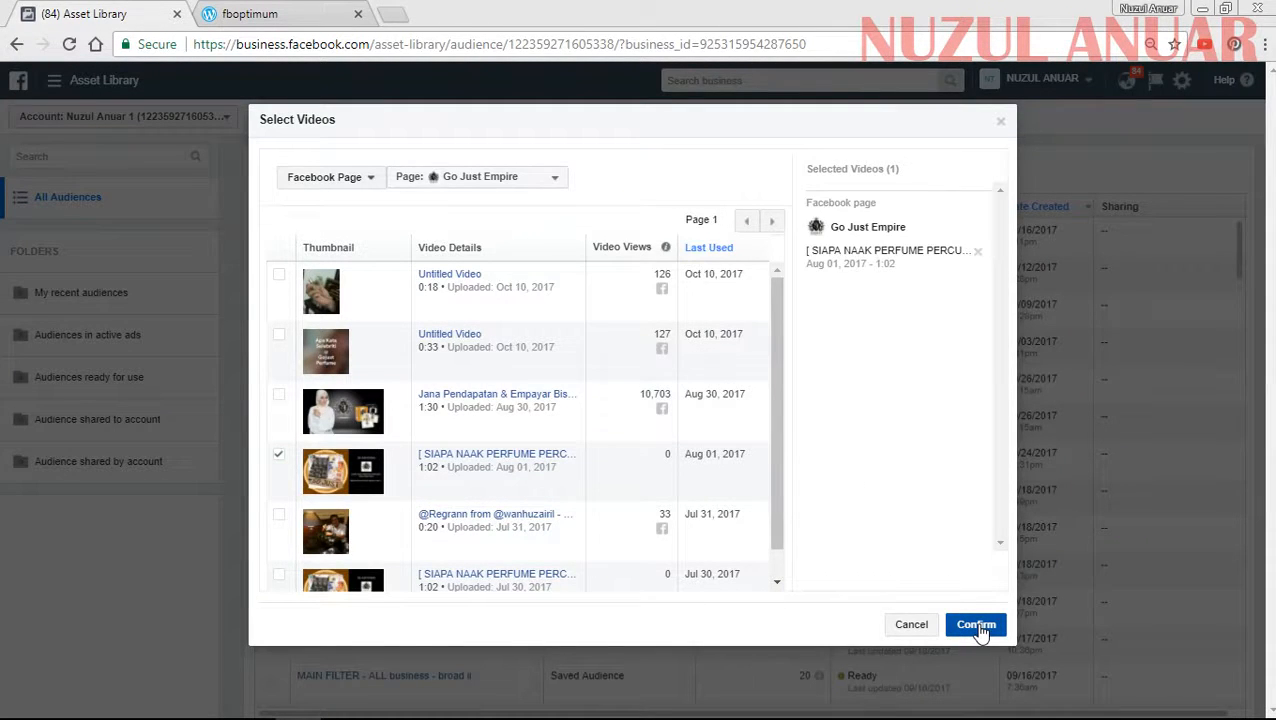
pyautogui.click(915, 625)
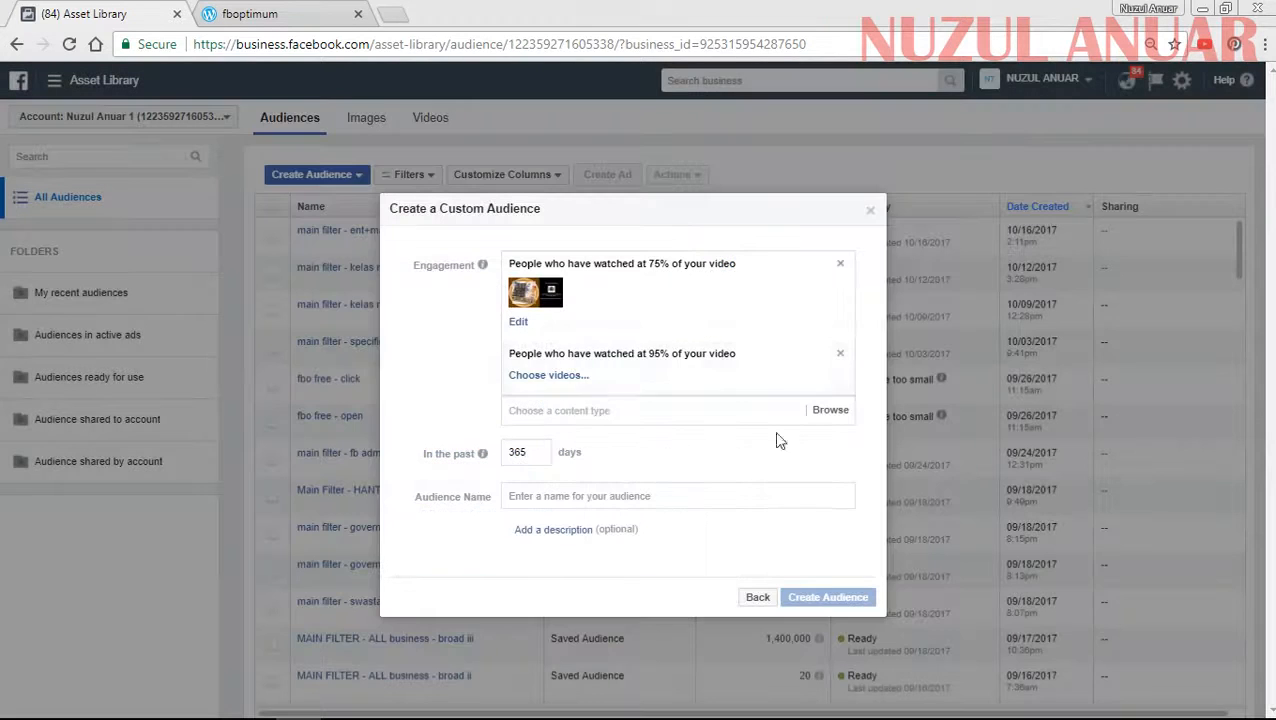
# - Replace the 75% watched criterion's video with the "Jana Pendapatan & Empayar" video uploaded Aug 30, 2017
pyautogui.click(520, 322)
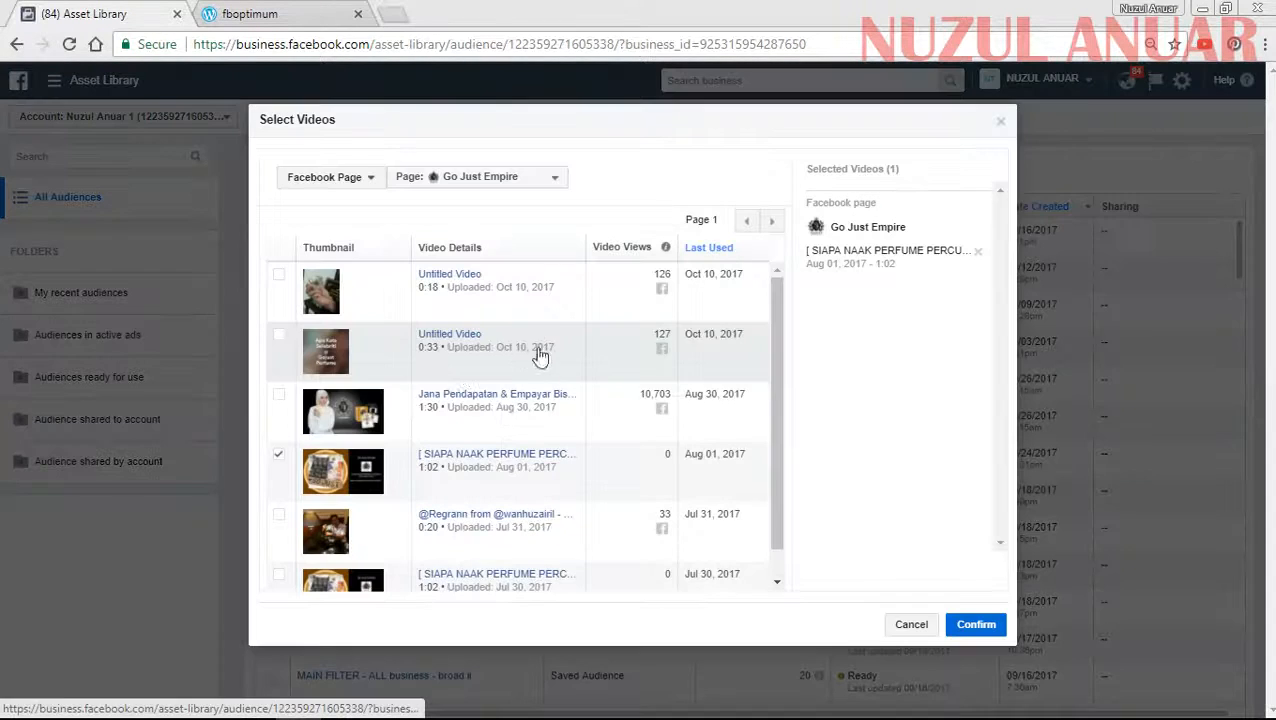
pyautogui.click(279, 401)
pyautogui.click(279, 455)
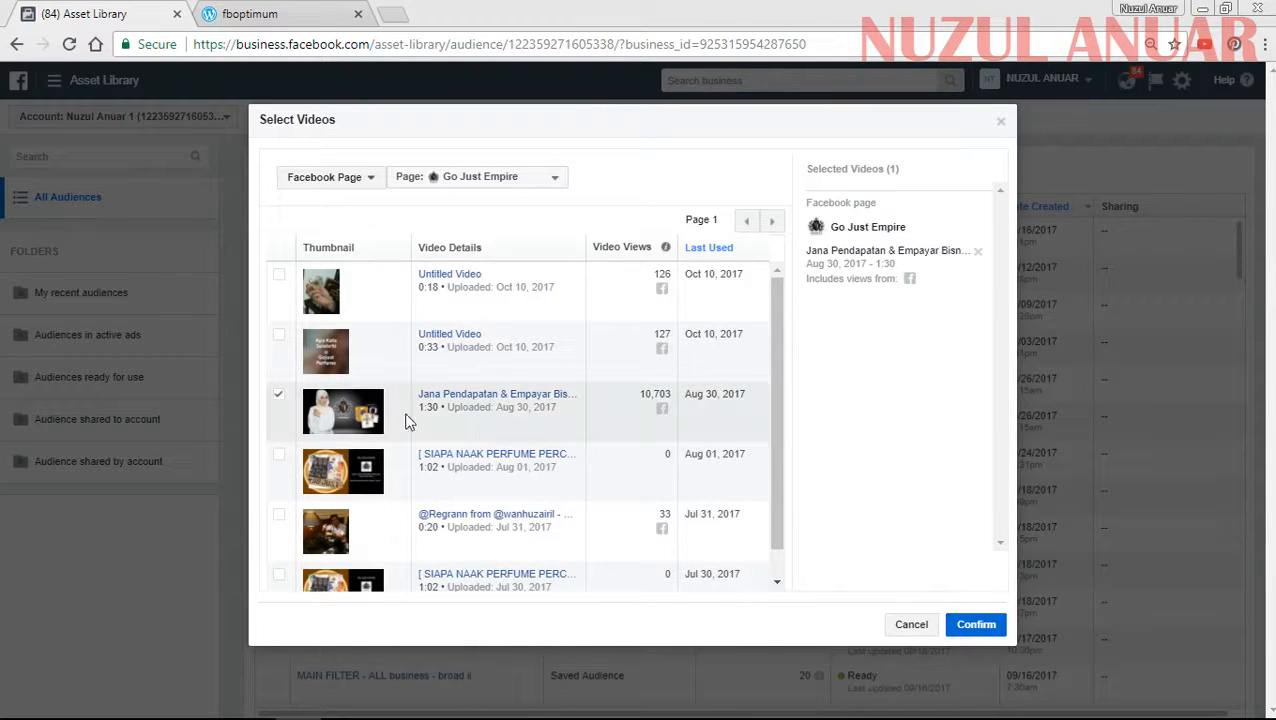
pyautogui.doubleClick(641, 394)
pyautogui.click(972, 628)
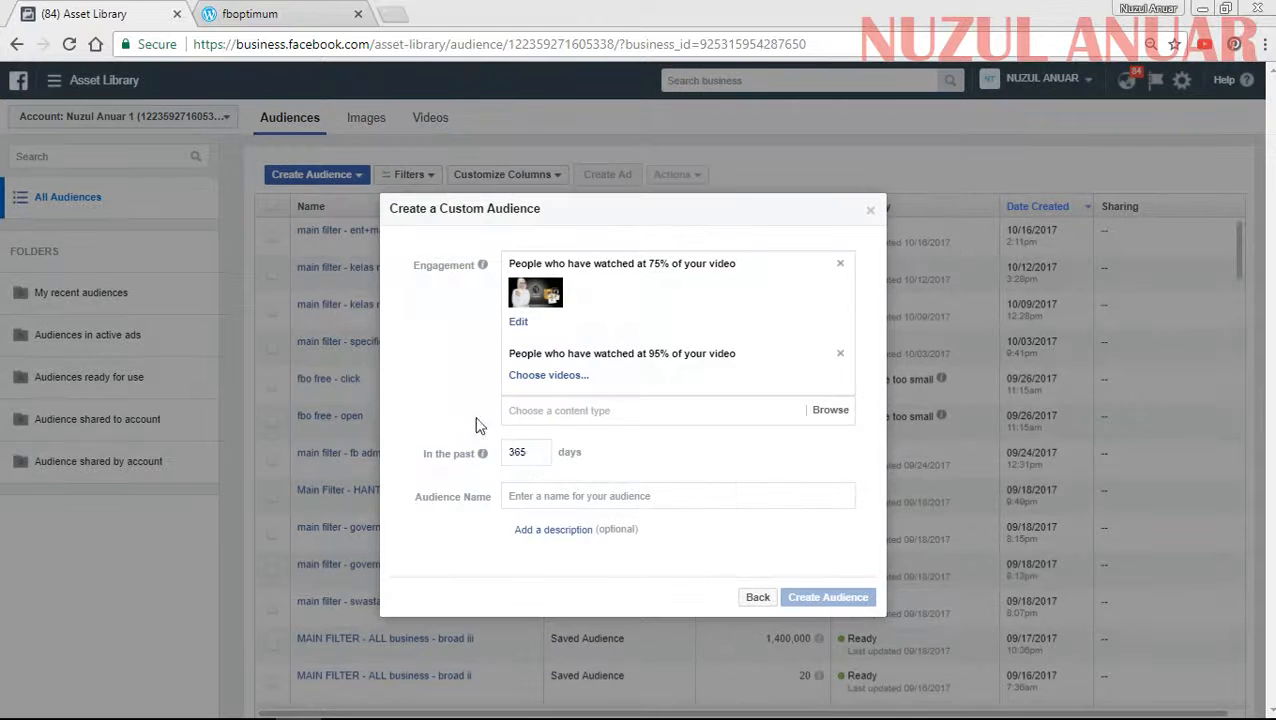
# - Assign the "Jana Pendapatan & Empayar" video uploaded Aug 30, 2017 to the 95% watched criterion
pyautogui.click(535, 375)
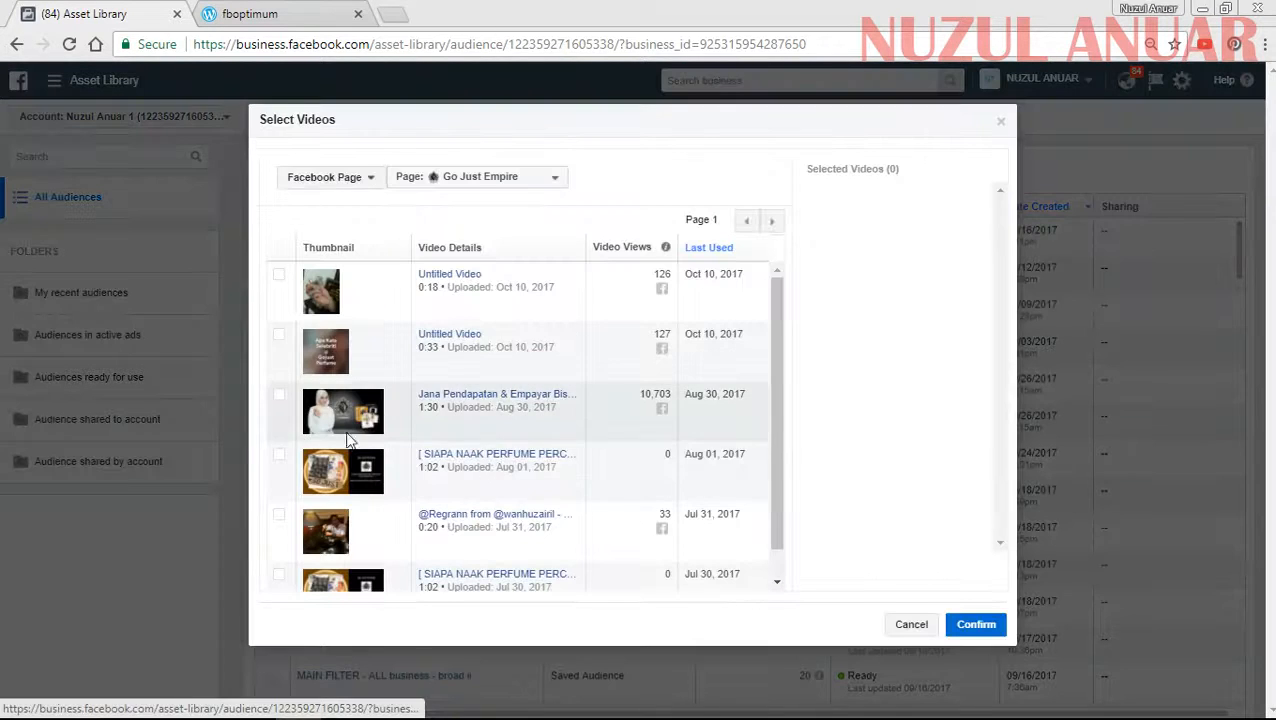
pyautogui.click(278, 394)
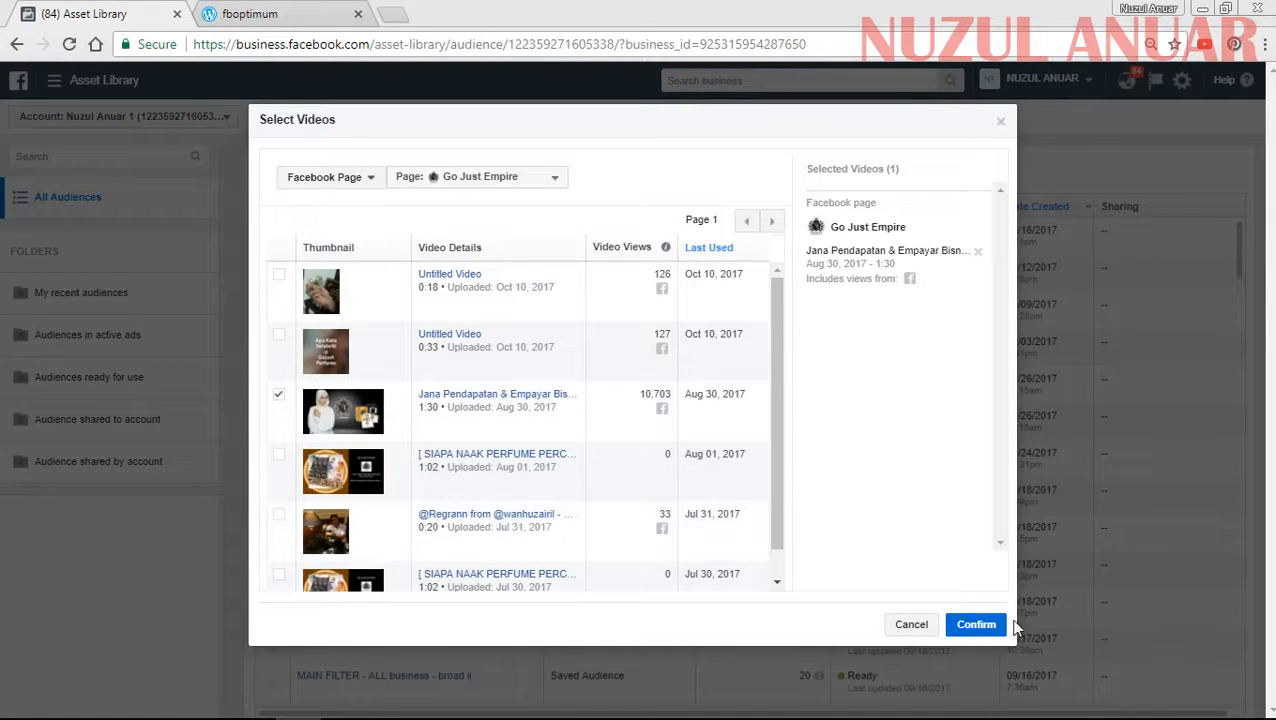
pyautogui.click(976, 624)
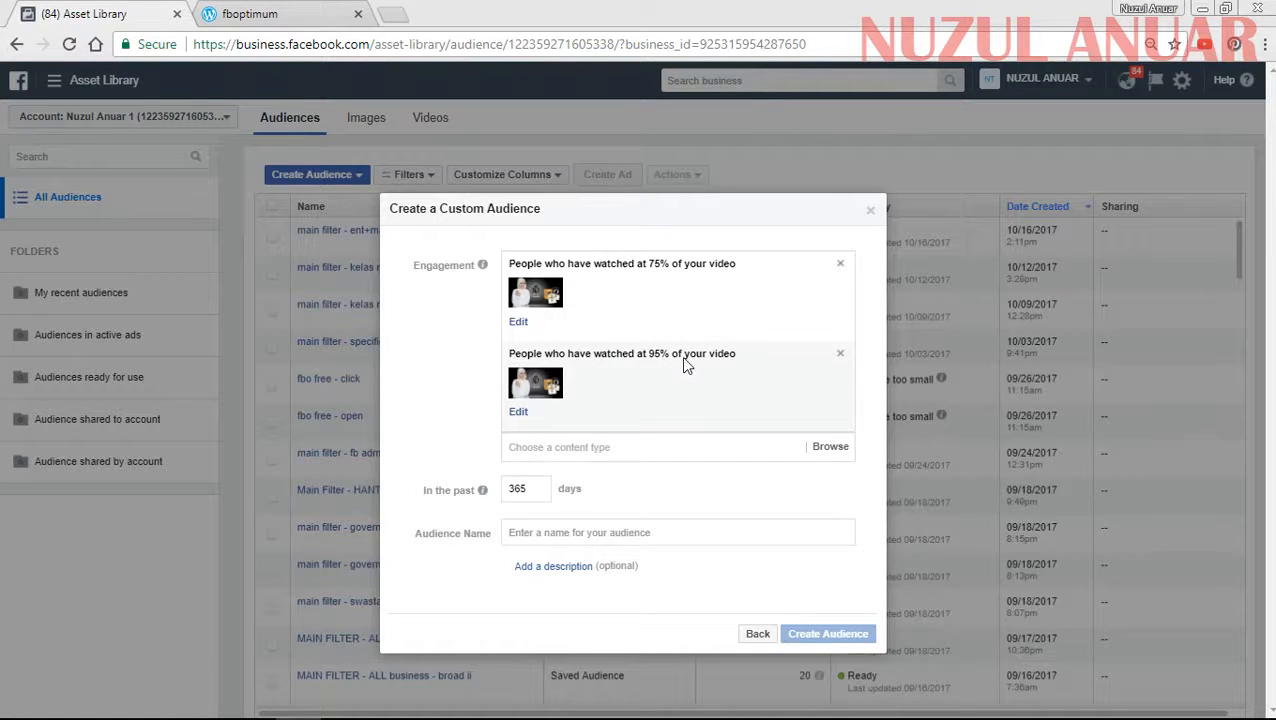
# - Name the audience GOJUST VIDEO 1, create it, and finish without creating an ad or expanding the audience
pyautogui.click(552, 533)
pyautogui.write('GOJUST VIDEO 1')
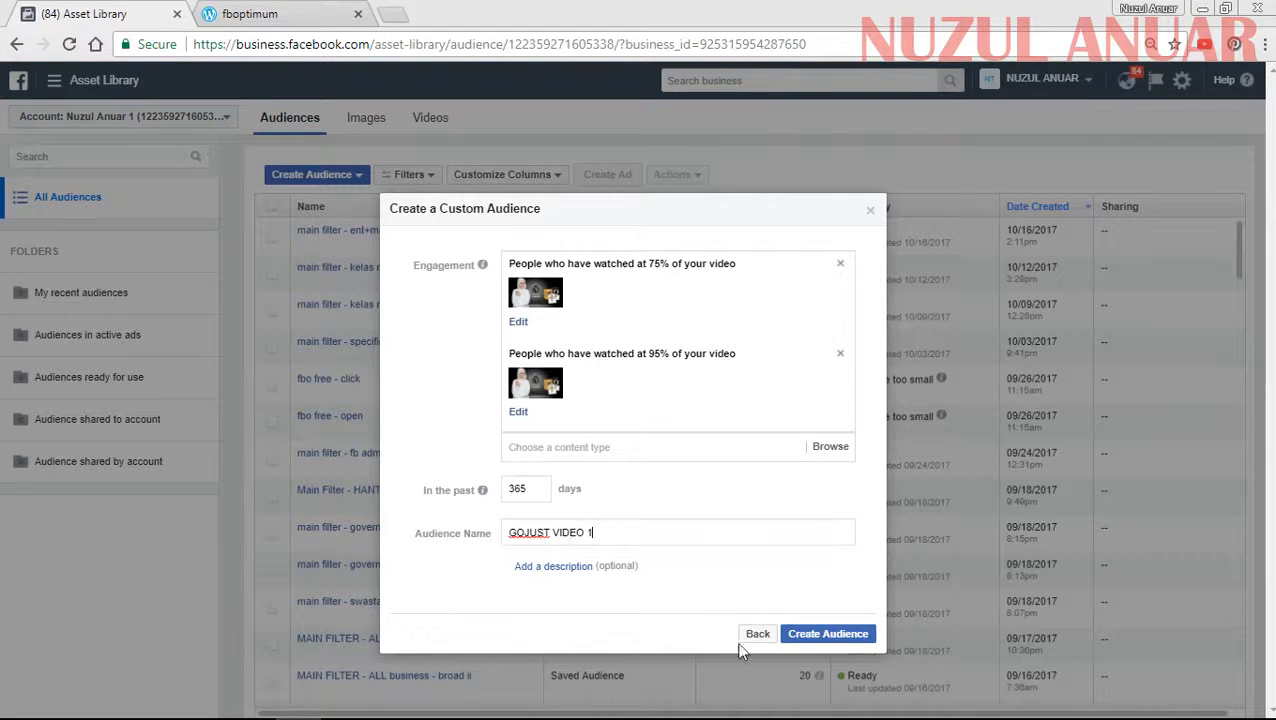
pyautogui.click(808, 636)
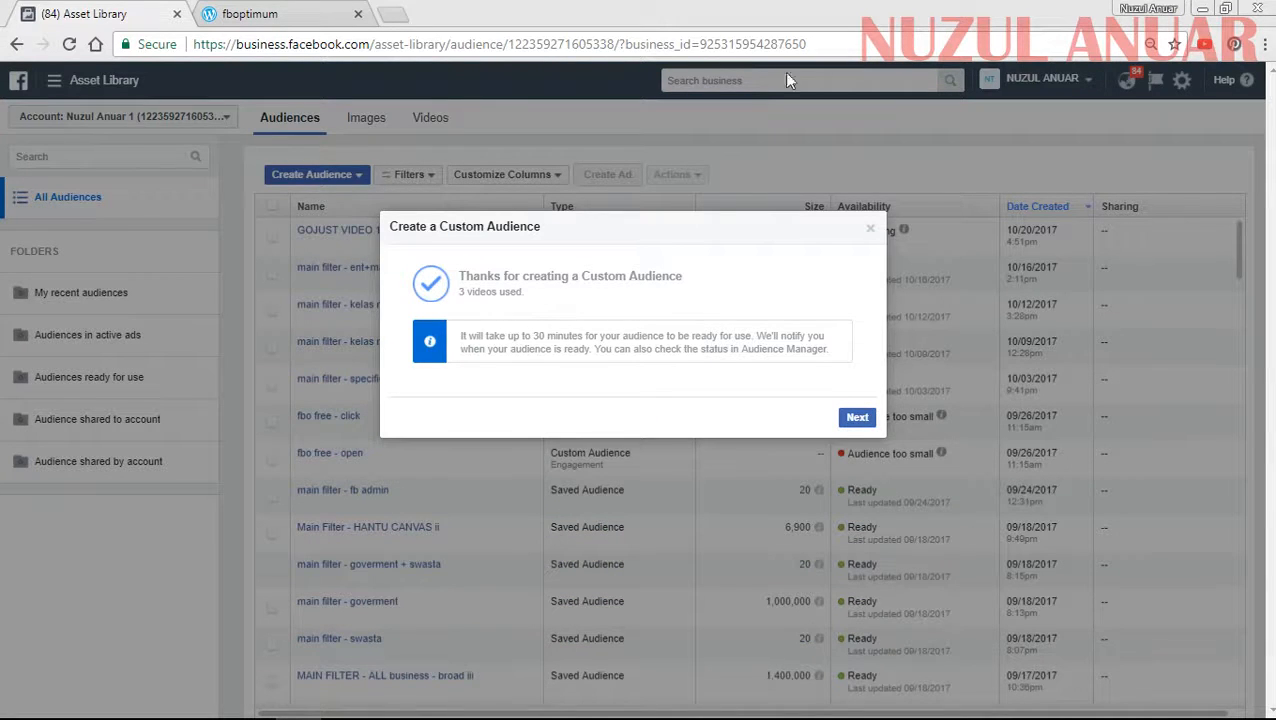
pyautogui.click(857, 417)
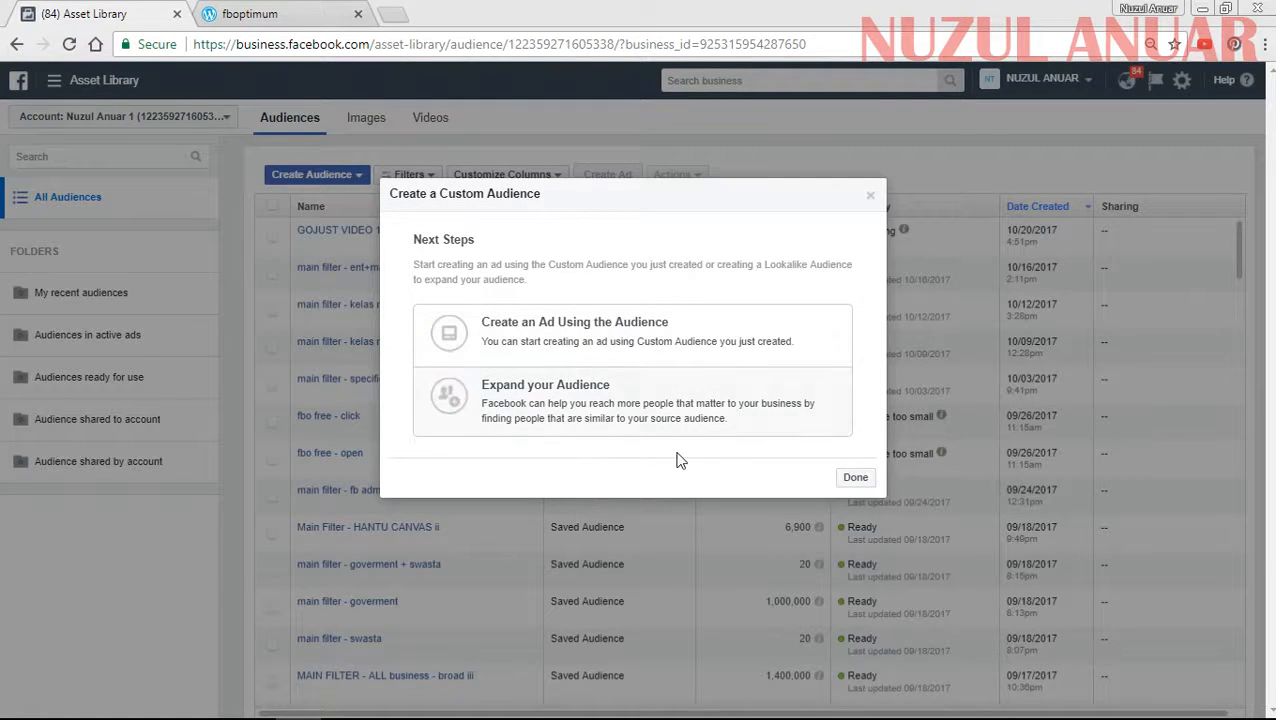
pyautogui.click(850, 487)
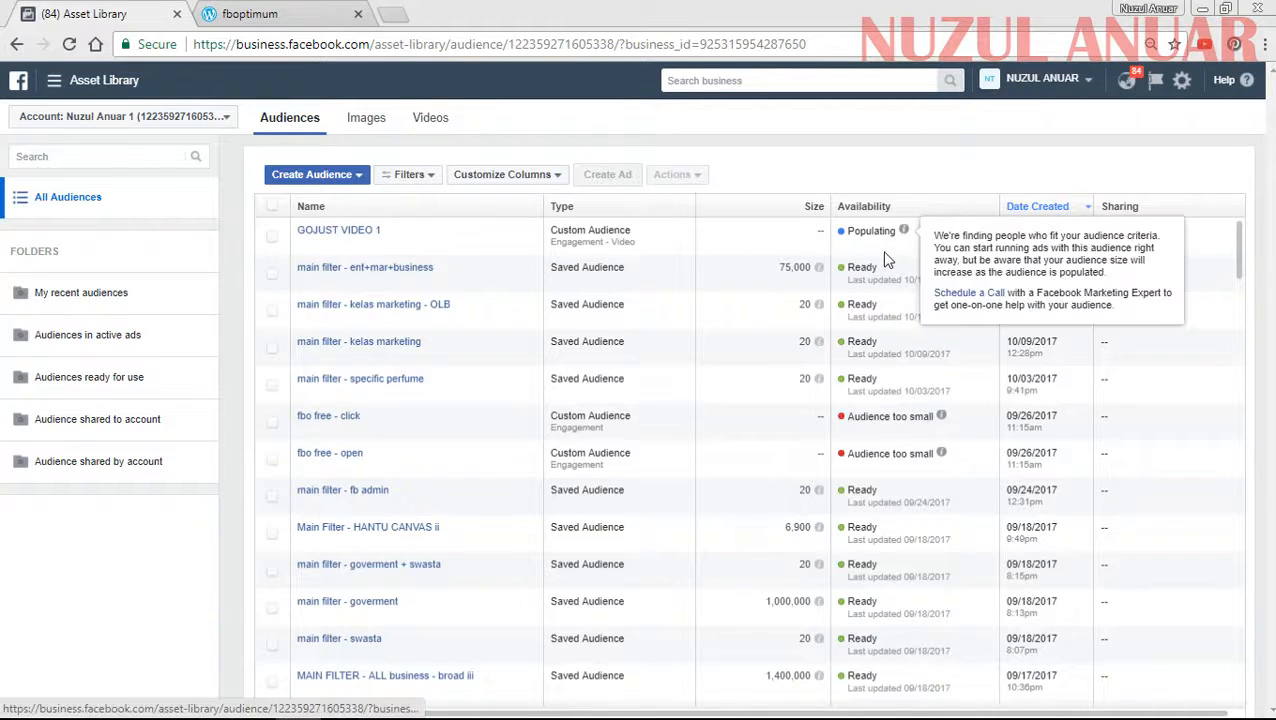
pyautogui.moveTo(798, 246)
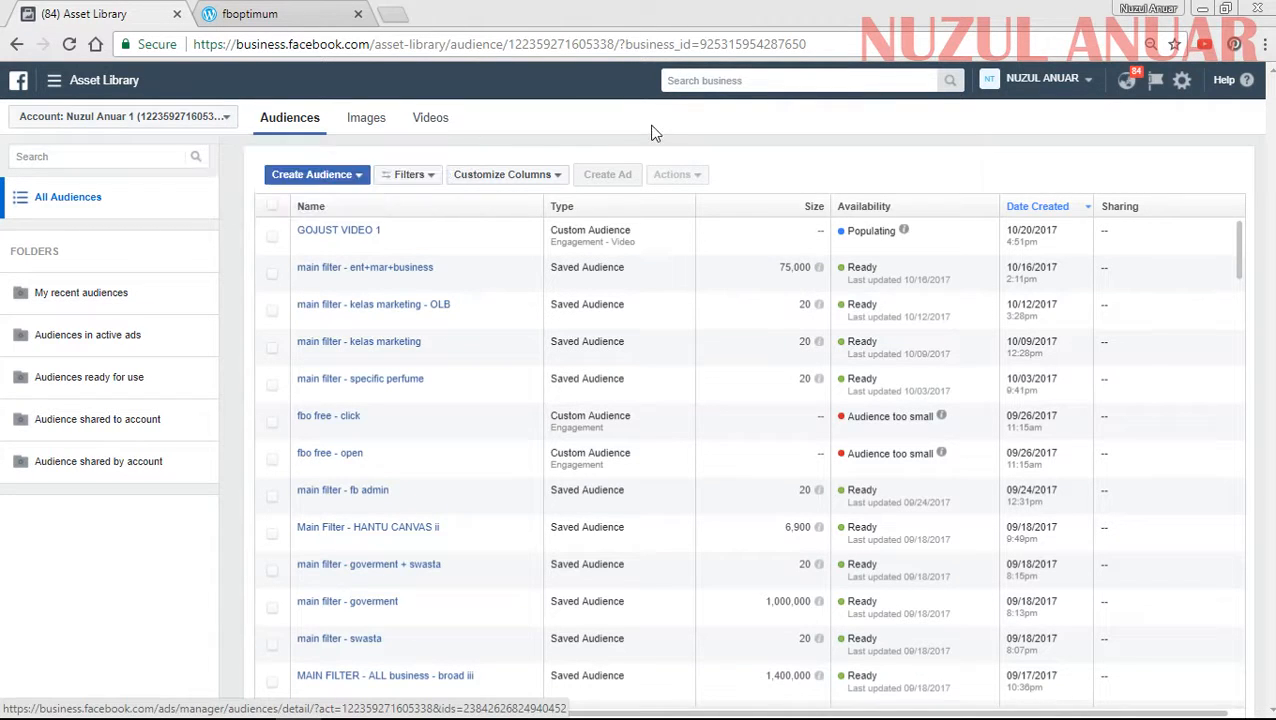
pyautogui.click(620, 128)
# - Start another custom audience based on Engagement, with Facebook Page as the content people interacted with
pyautogui.click(334, 174)
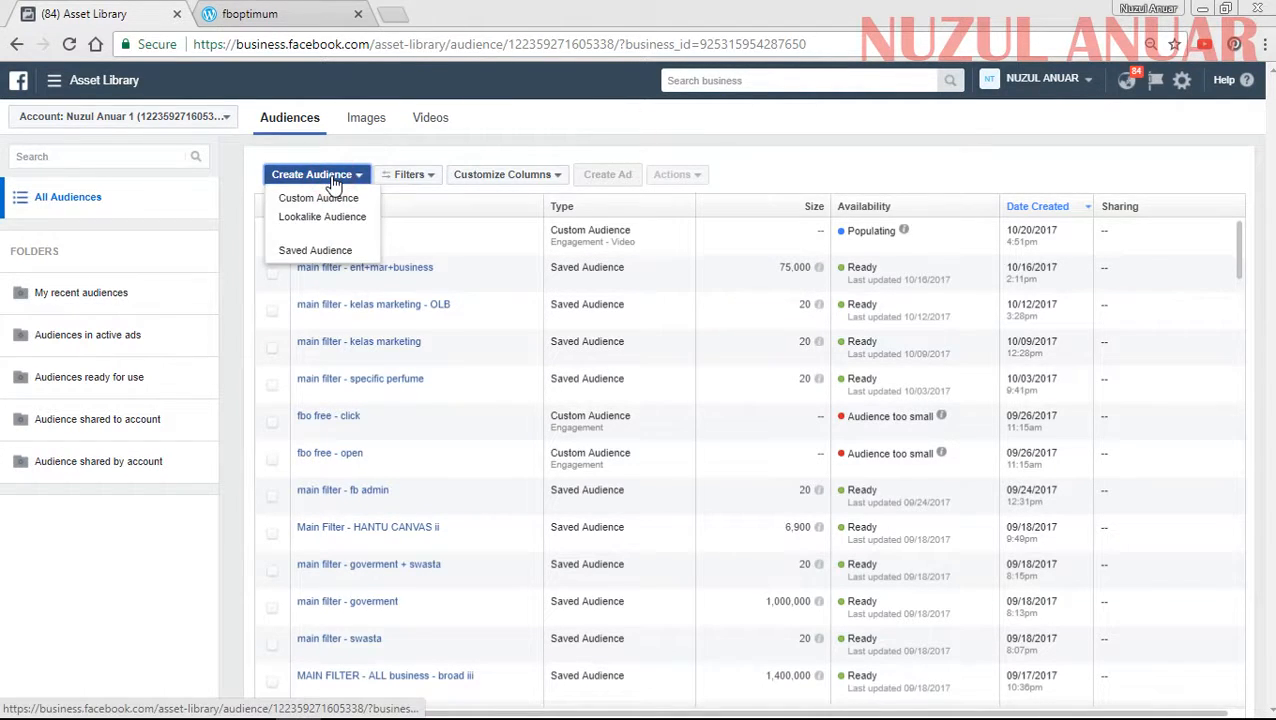
pyautogui.click(324, 199)
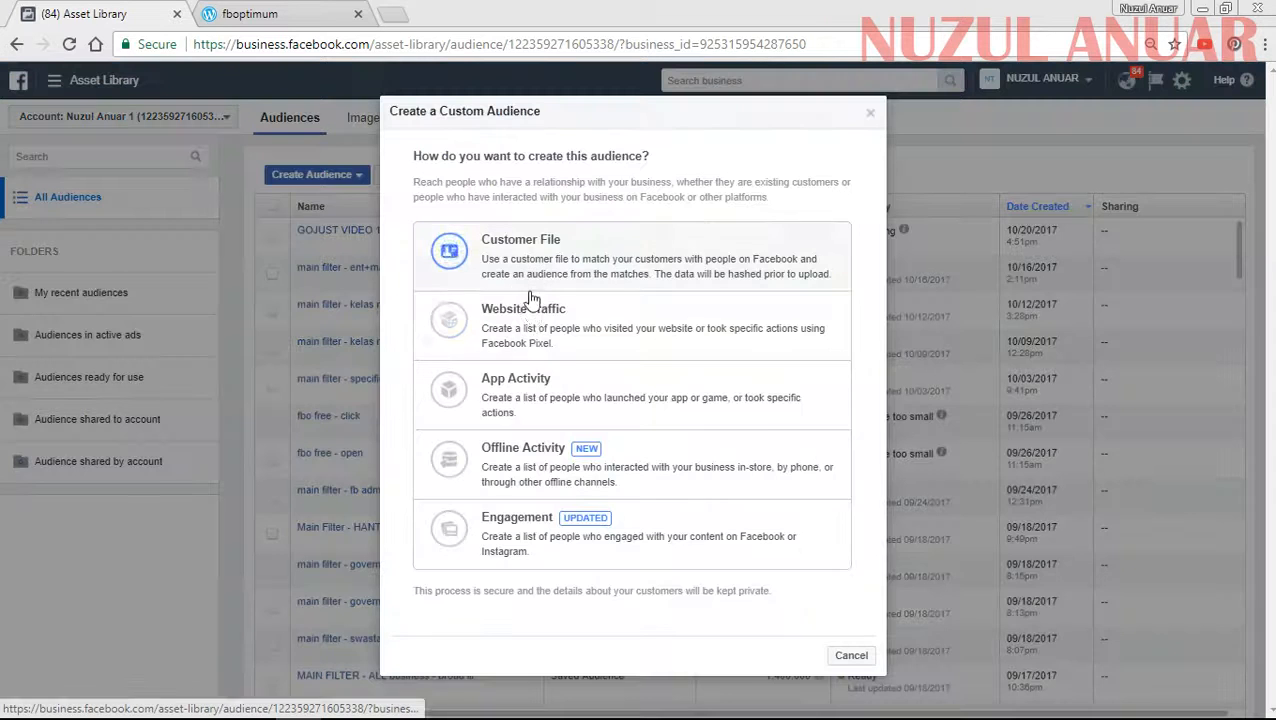
pyautogui.click(530, 502)
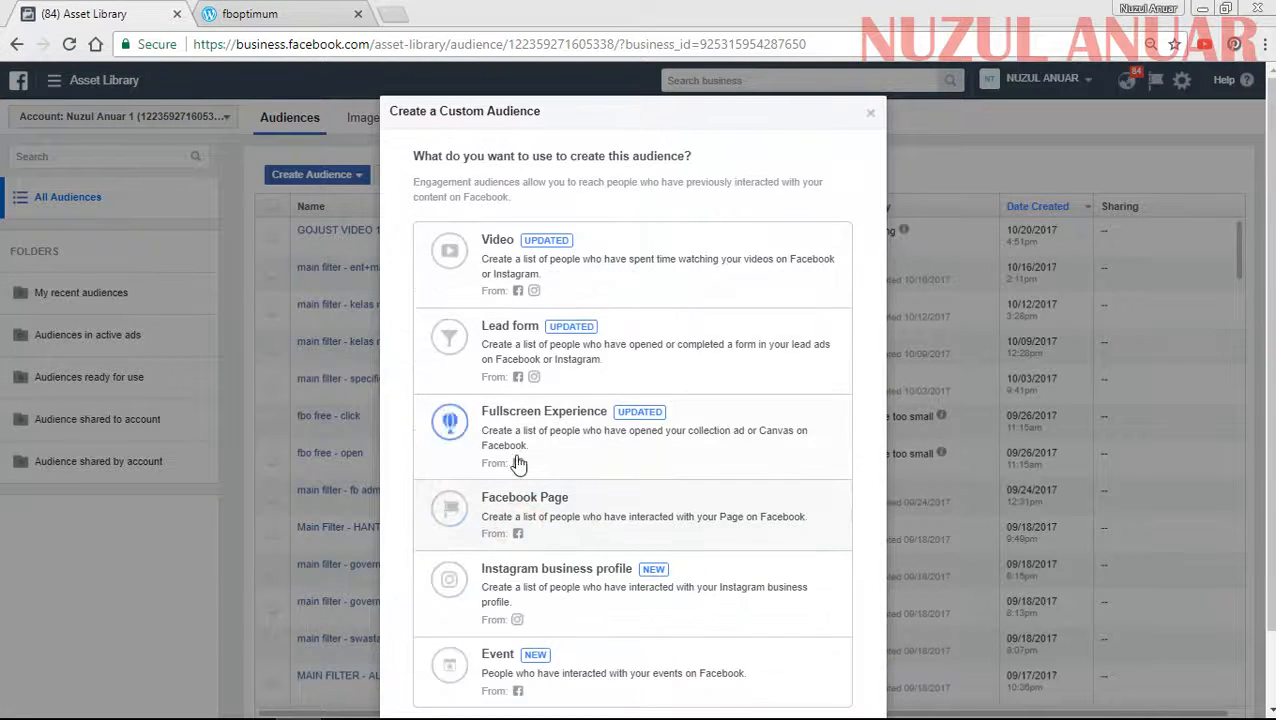
pyautogui.click(536, 520)
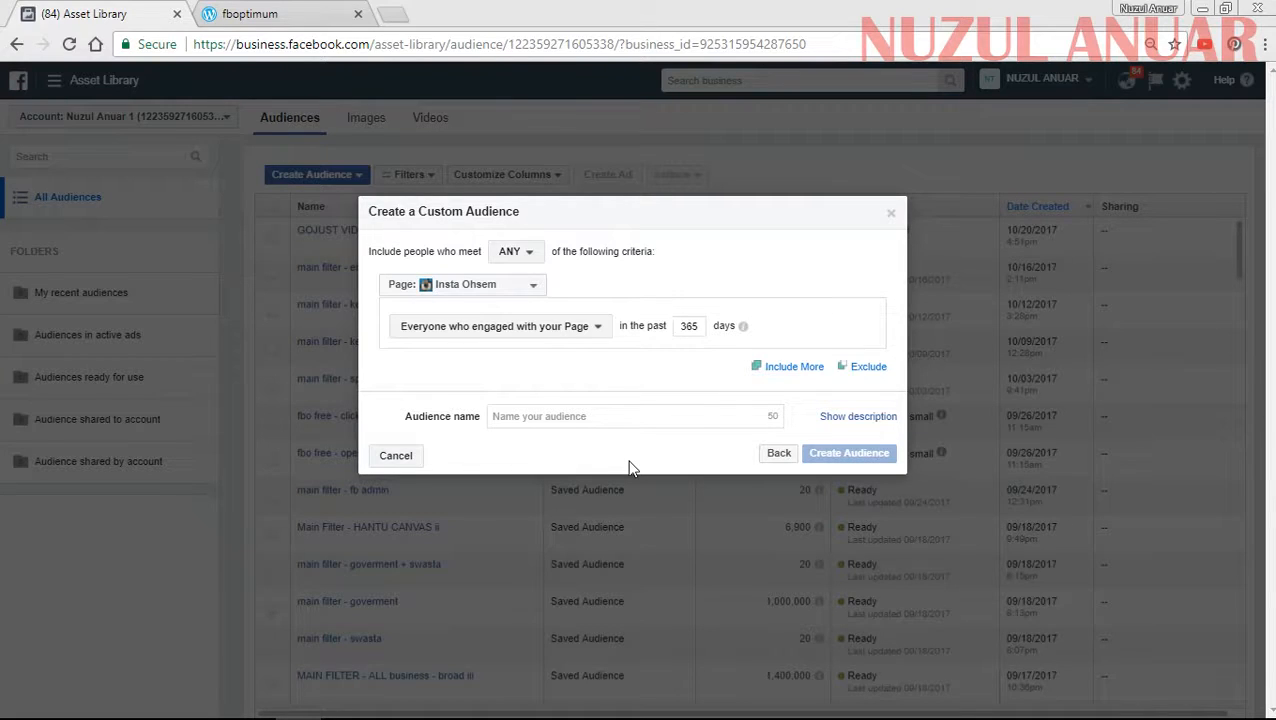
# - Require people to meet ALL of the audience criteria
pyautogui.click(530, 256)
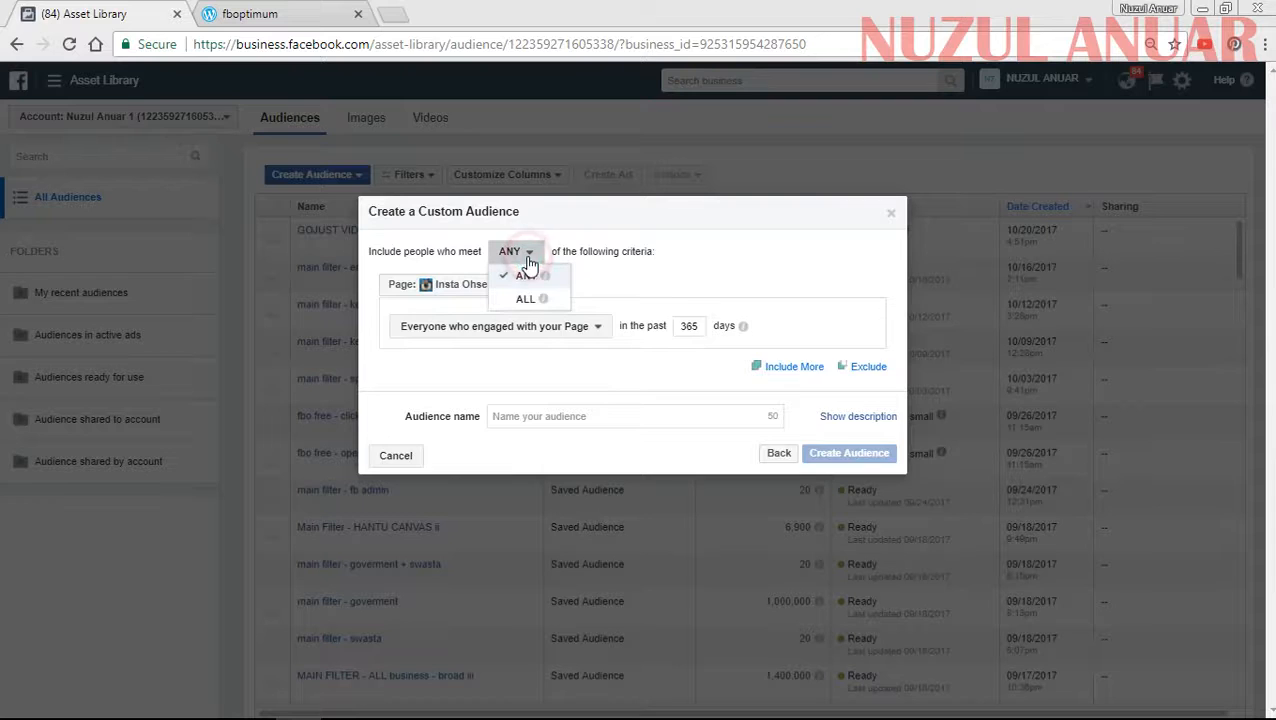
pyautogui.moveTo(533, 280)
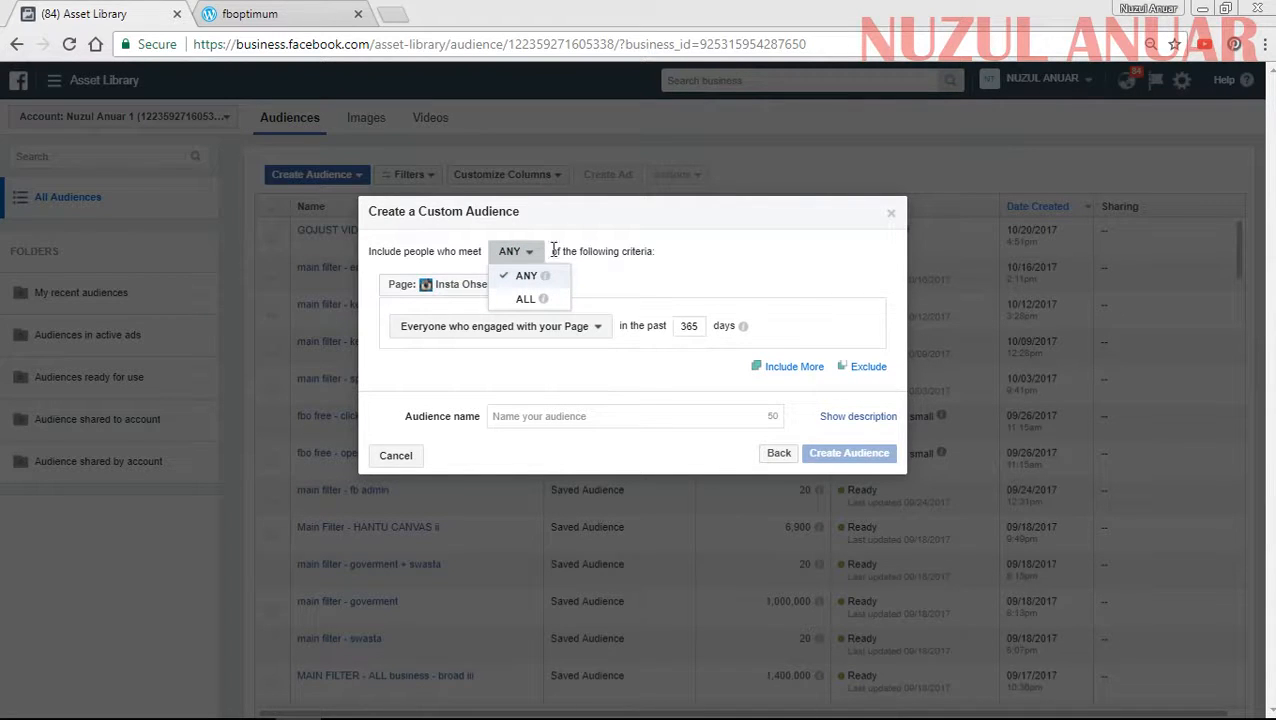
pyautogui.click(522, 298)
pyautogui.click(522, 253)
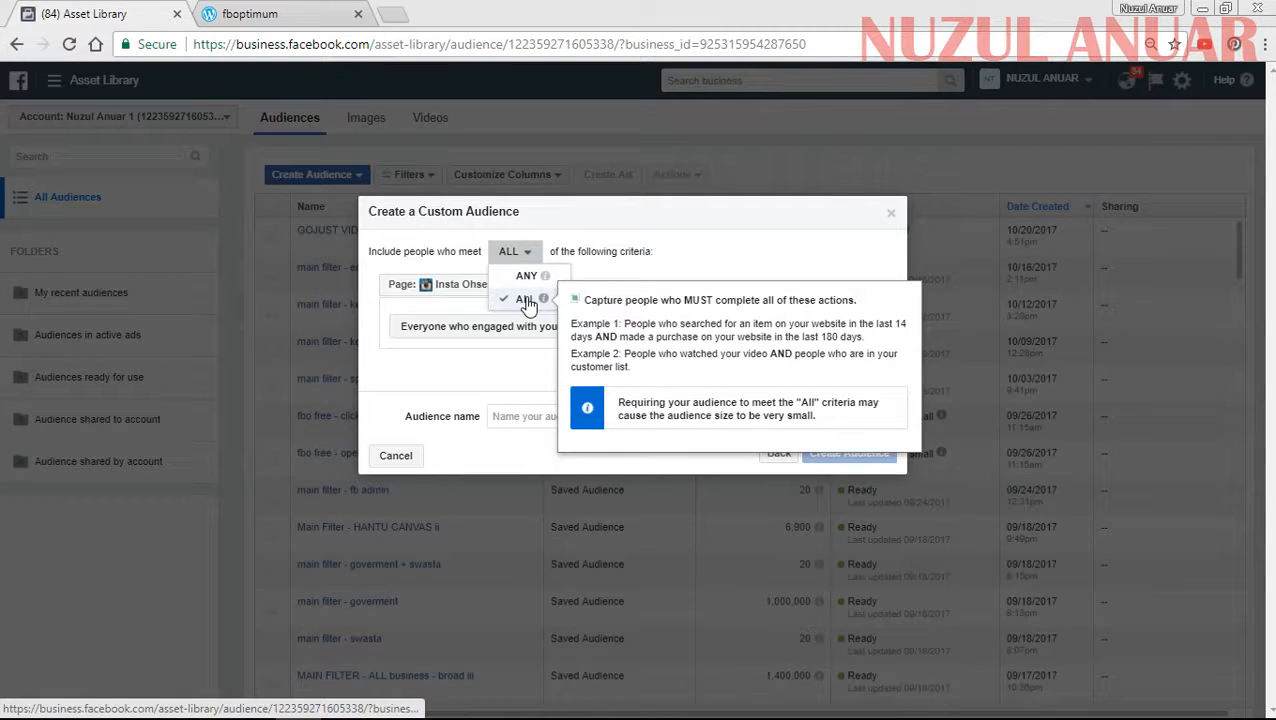
pyautogui.click(618, 273)
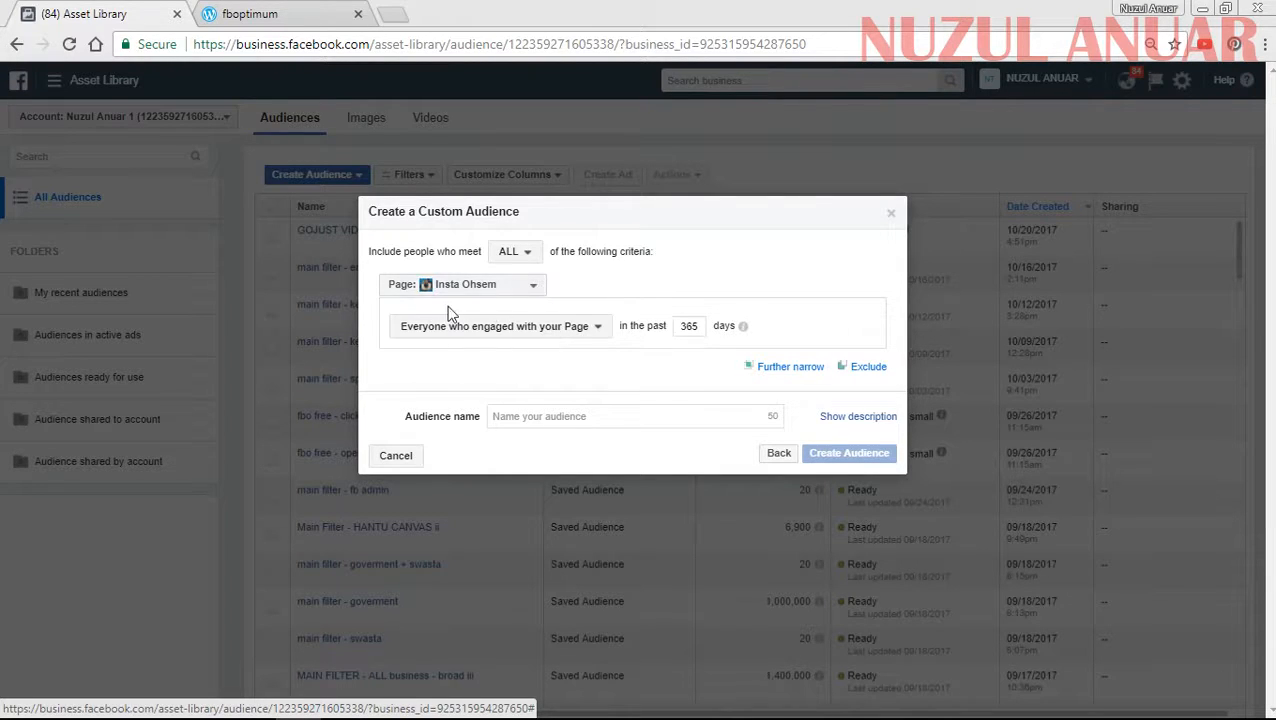
# - Set the criterion to people who engaged with any post or ad of the first-listed Academy FB Optimum page
pyautogui.click(486, 287)
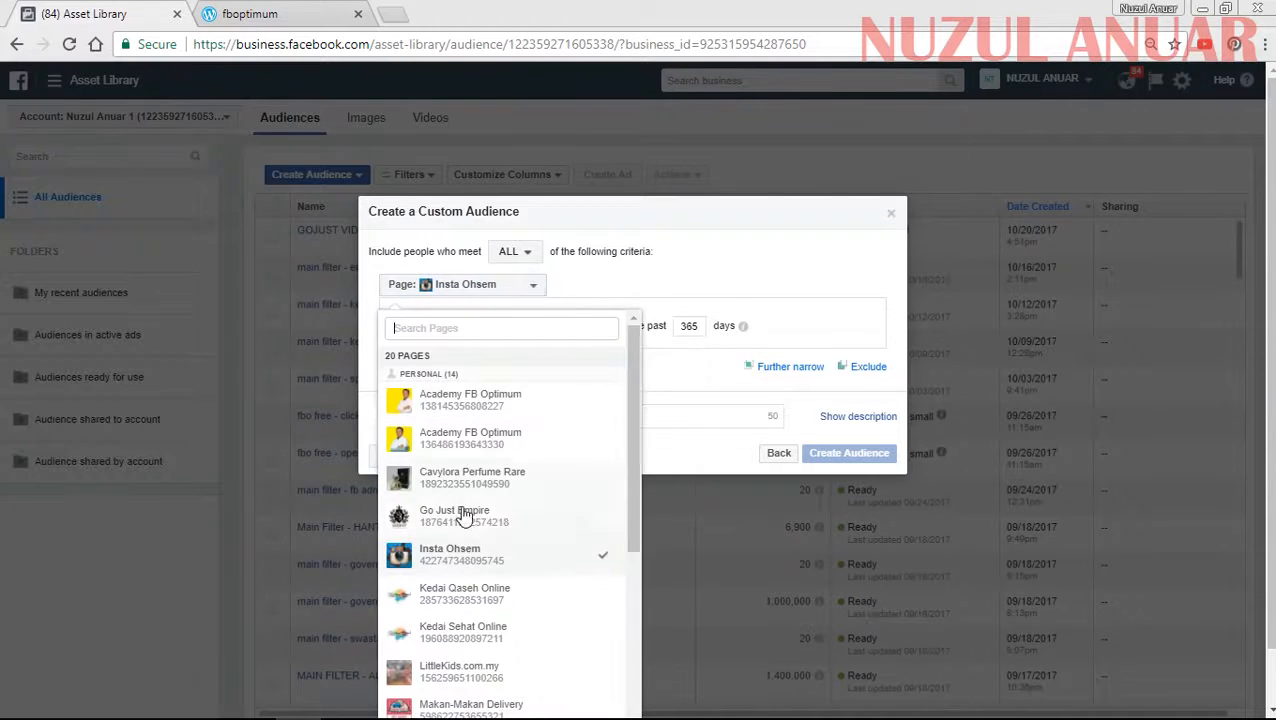
pyautogui.click(463, 401)
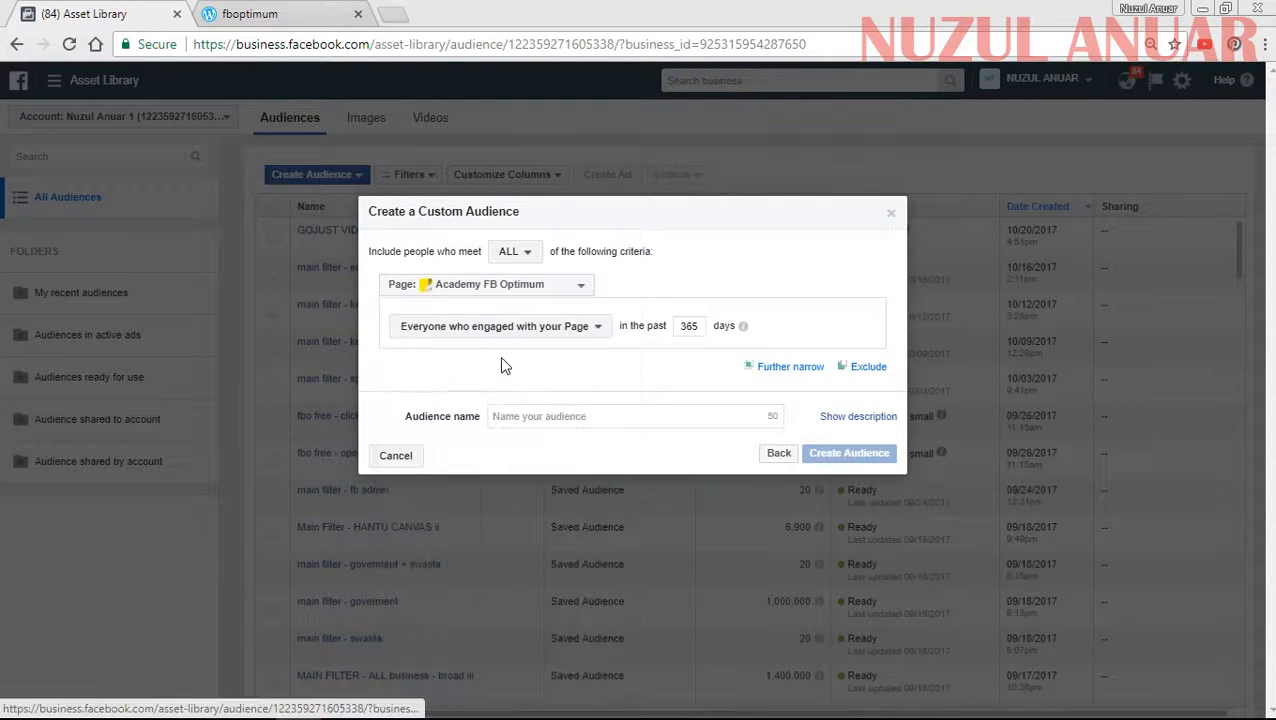
pyautogui.click(485, 334)
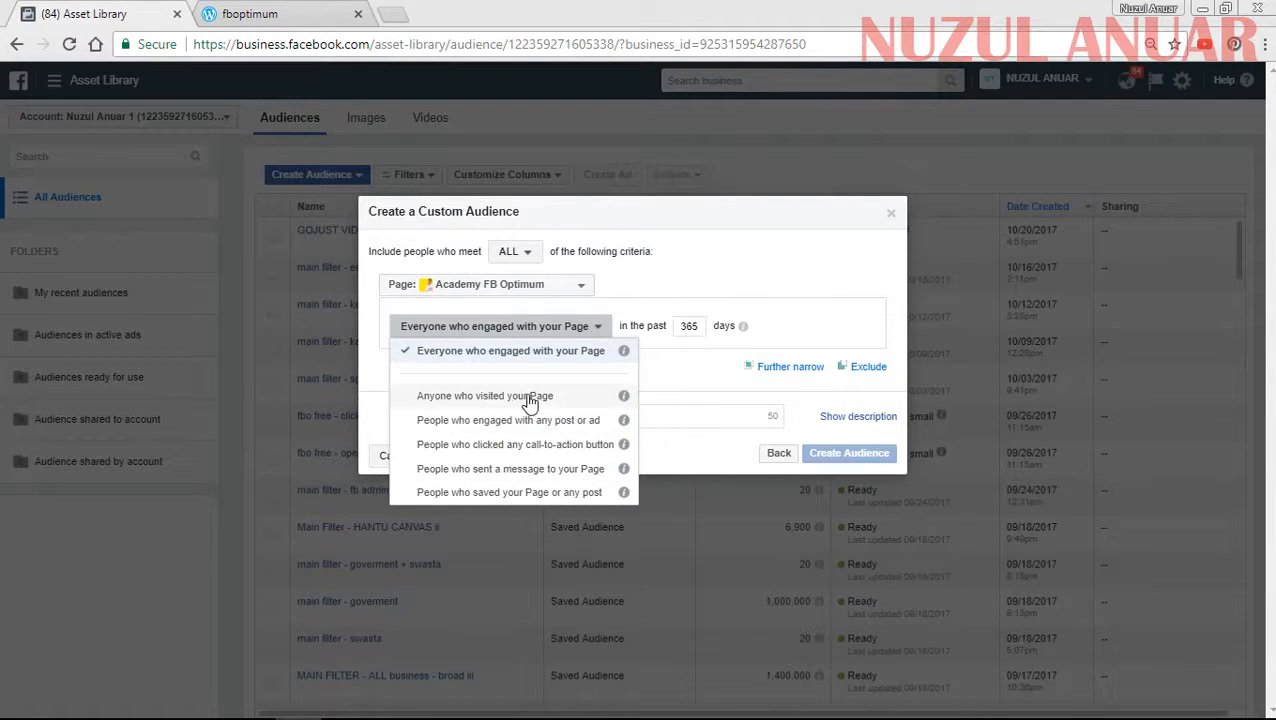
pyautogui.moveTo(624, 398)
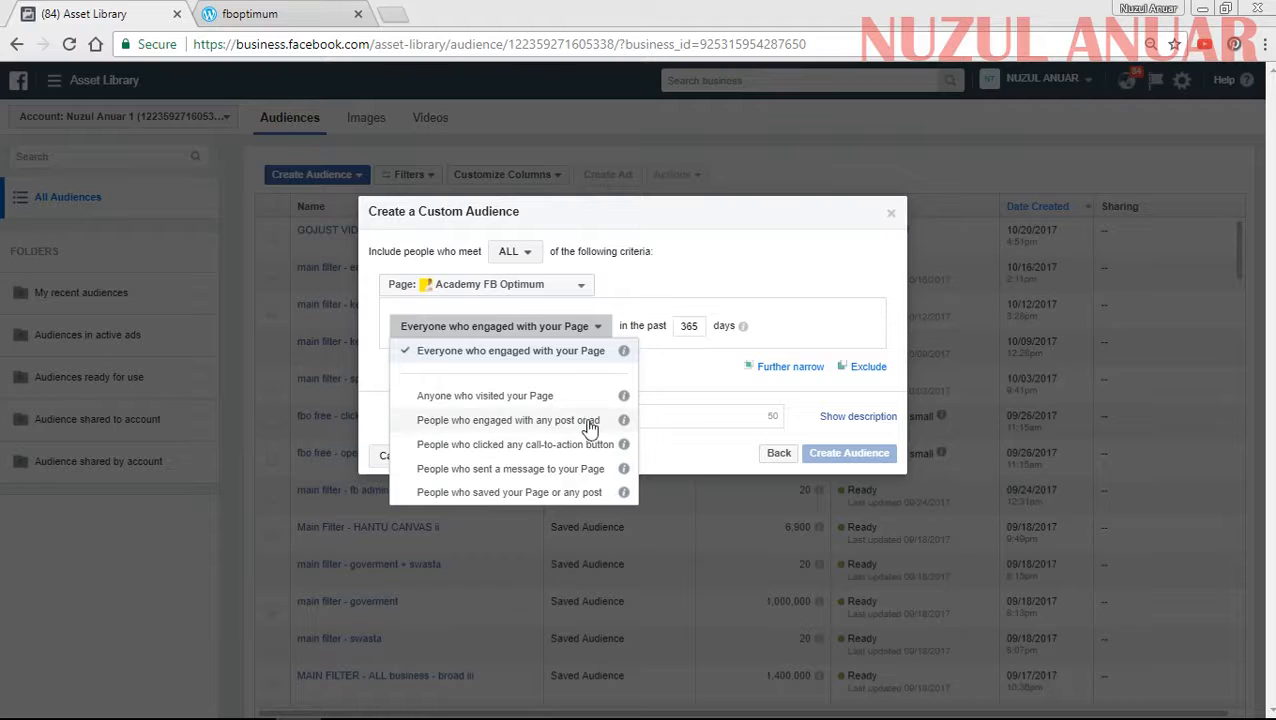
pyautogui.click(507, 424)
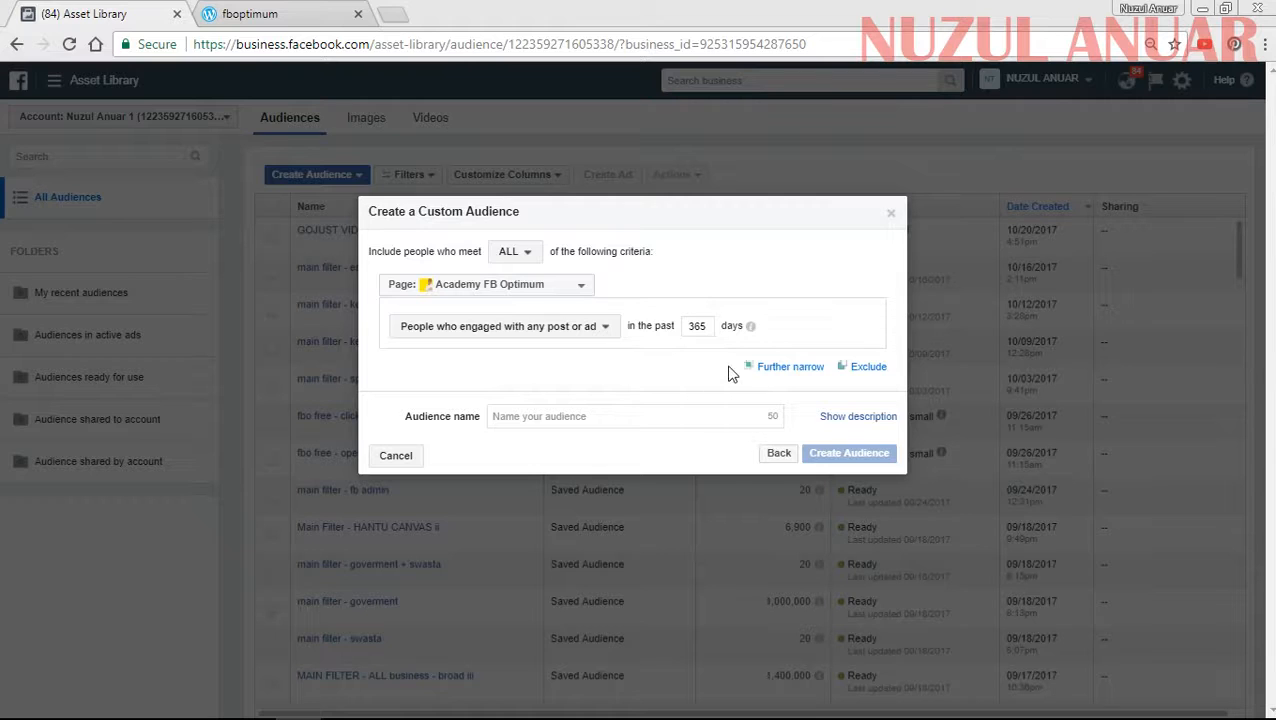
# - Further narrow the audience with a second Page criterion and view its engagement options
pyautogui.click(789, 367)
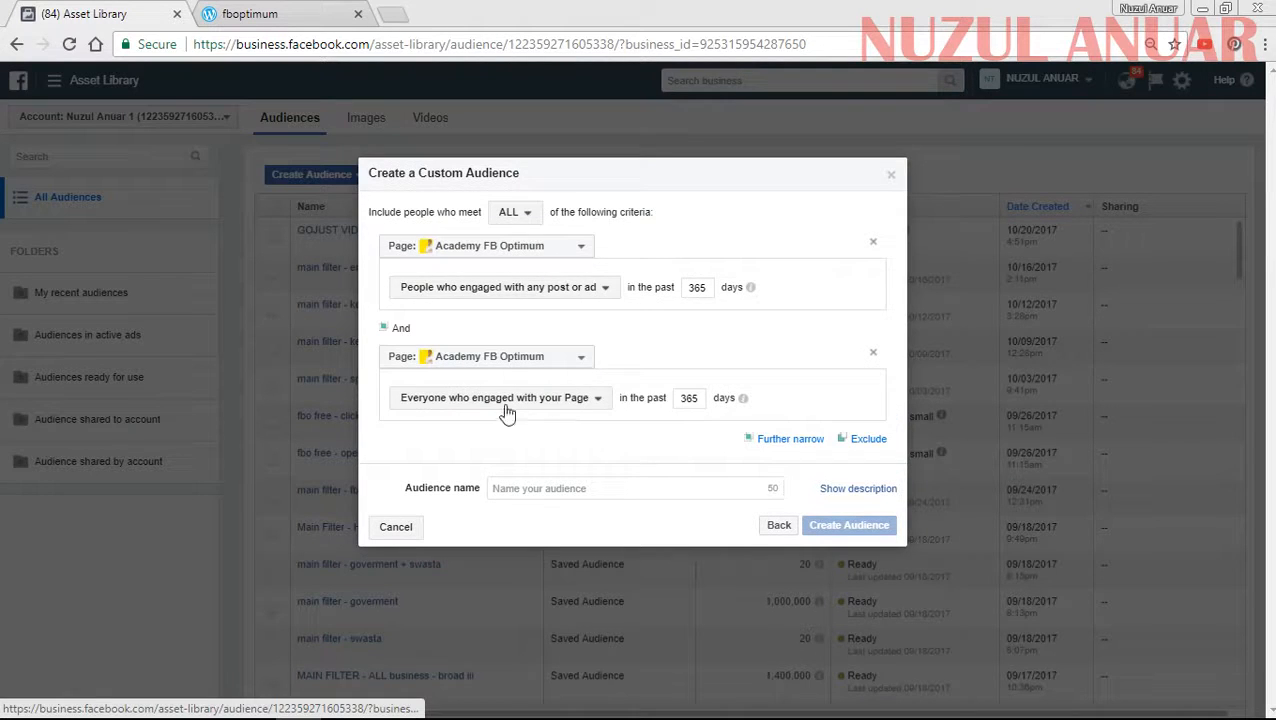
pyautogui.click(484, 399)
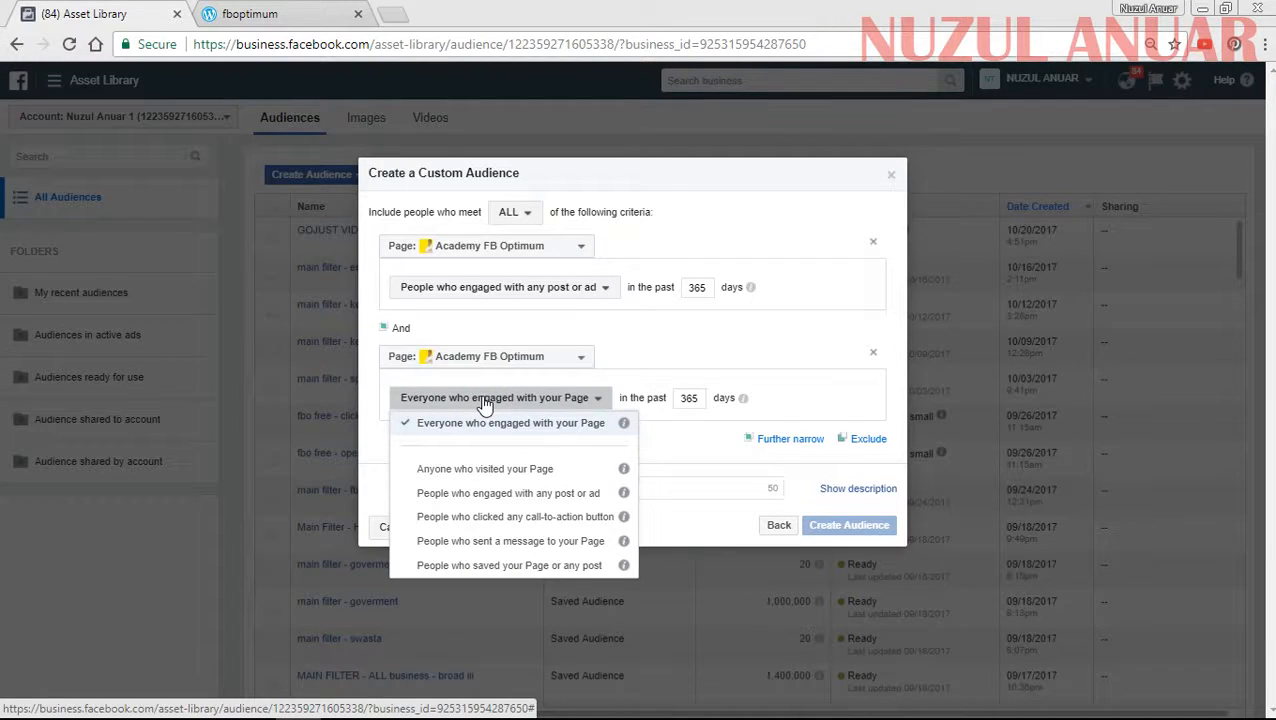
pyautogui.click(617, 343)
# - Switch the first criterion to the second-listed Academy FB Optimum page
pyautogui.click(534, 247)
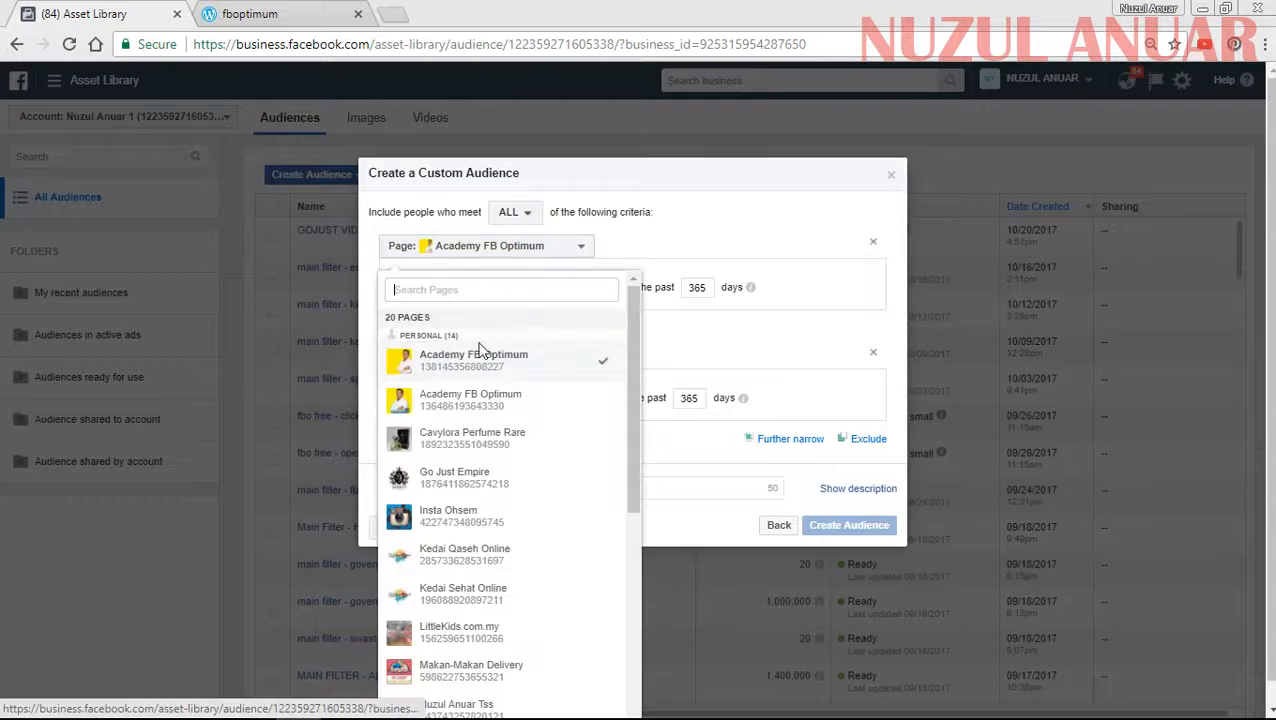
pyautogui.click(464, 399)
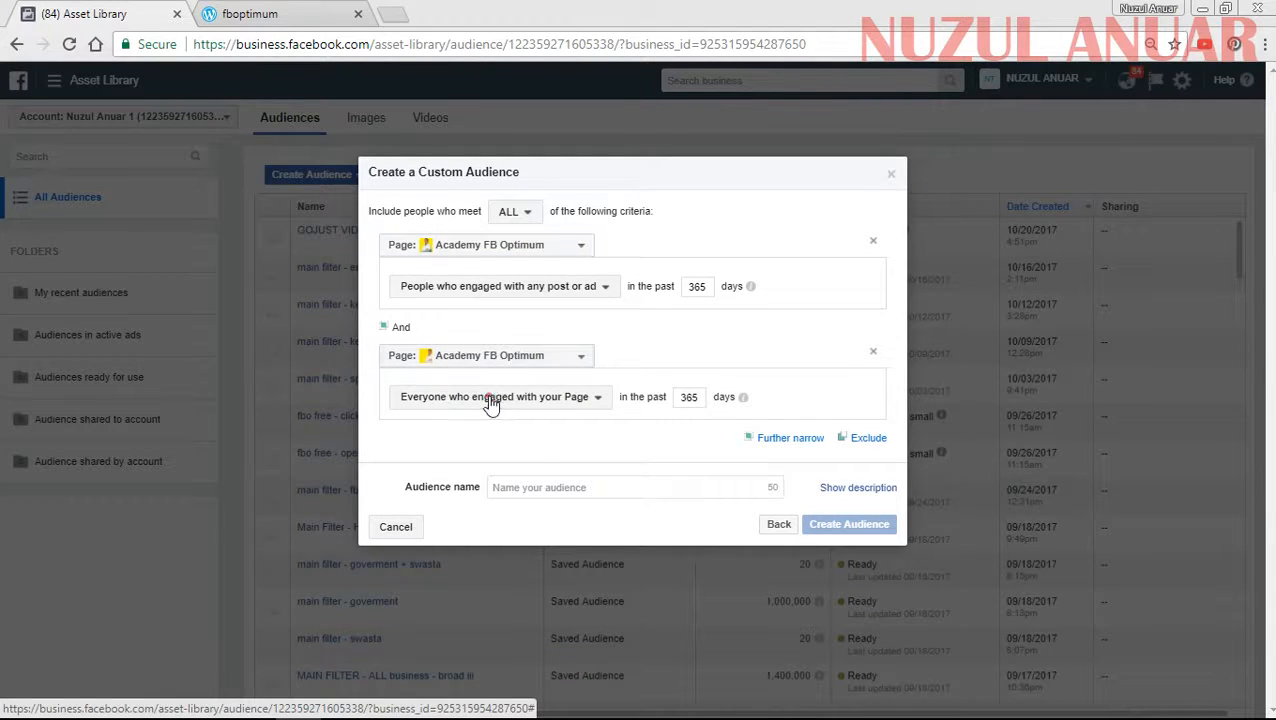
# - Try the second criterion as people who sent a message to the second-listed Academy FB Optimum page, and remove that criterion
pyautogui.click(490, 400)
pyautogui.click(491, 362)
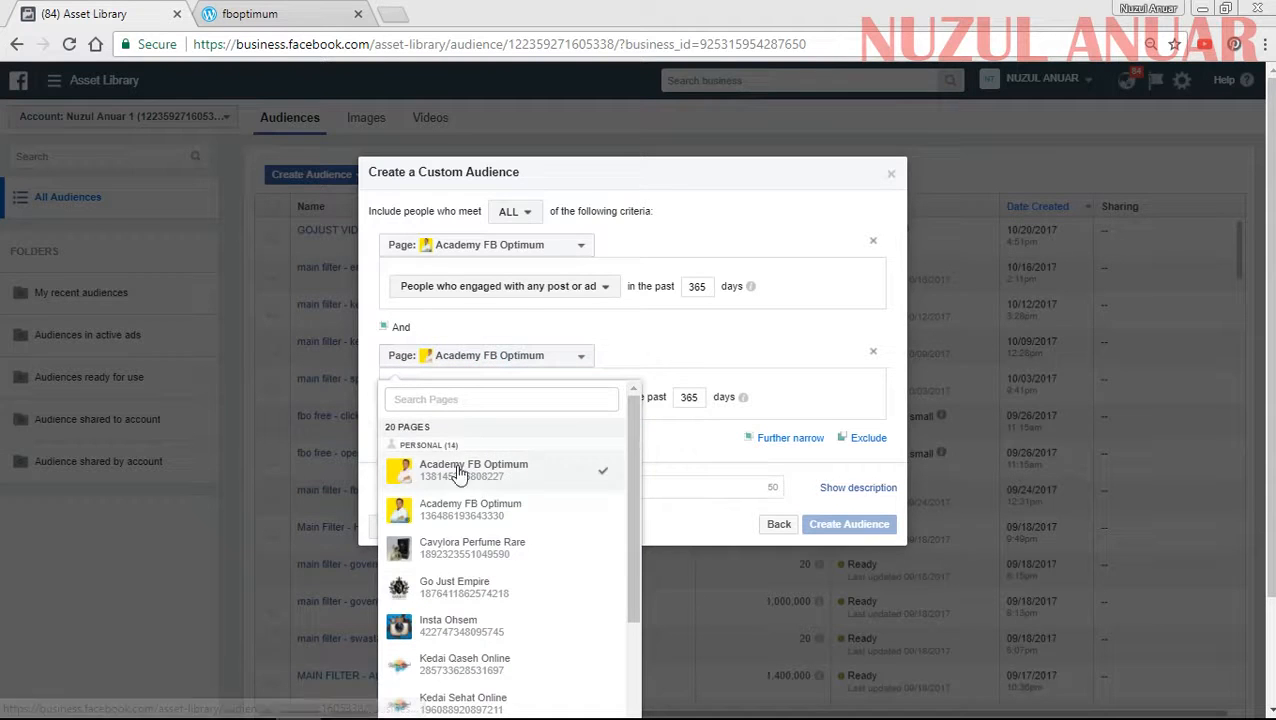
pyautogui.click(452, 510)
pyautogui.click(486, 398)
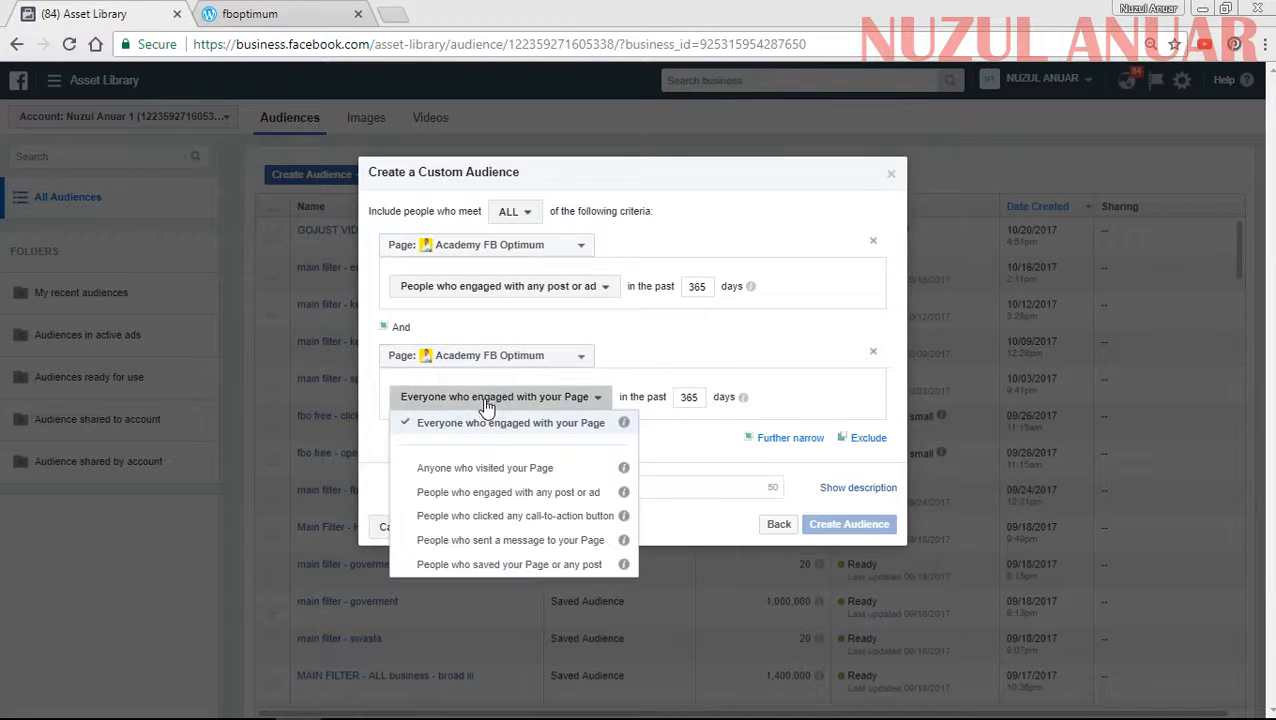
pyautogui.click(560, 541)
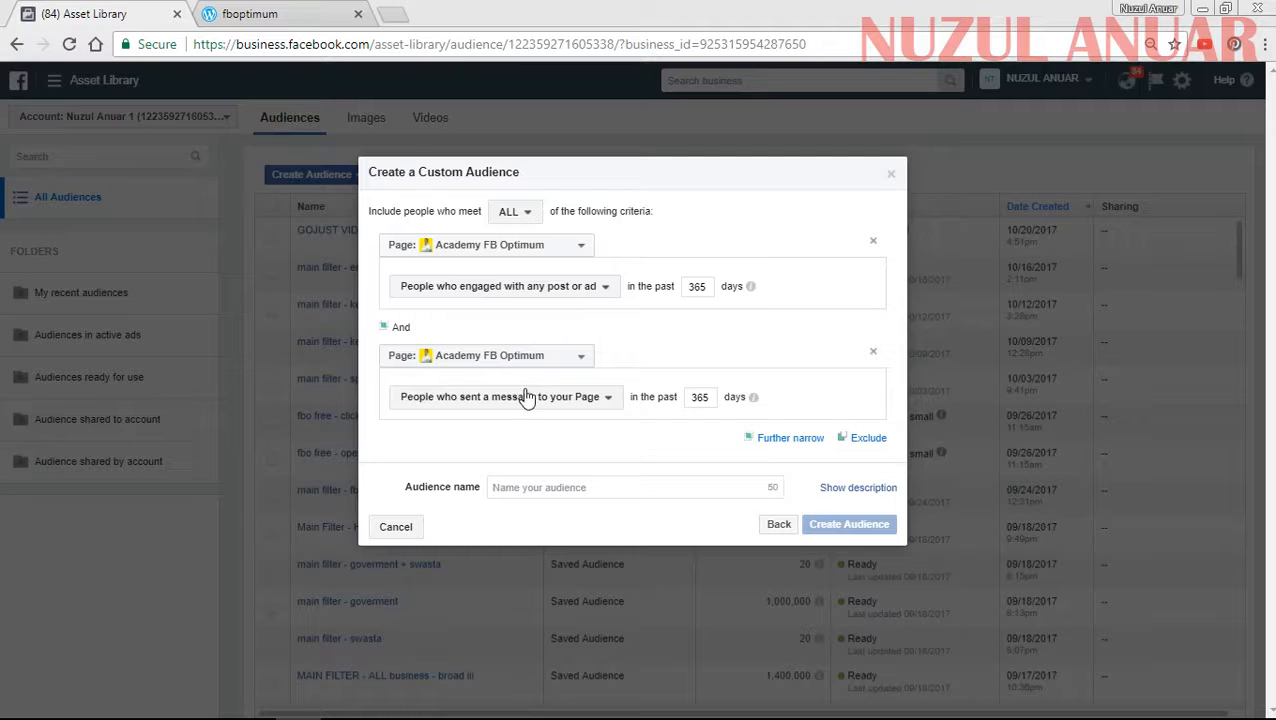
pyautogui.moveTo(753, 397)
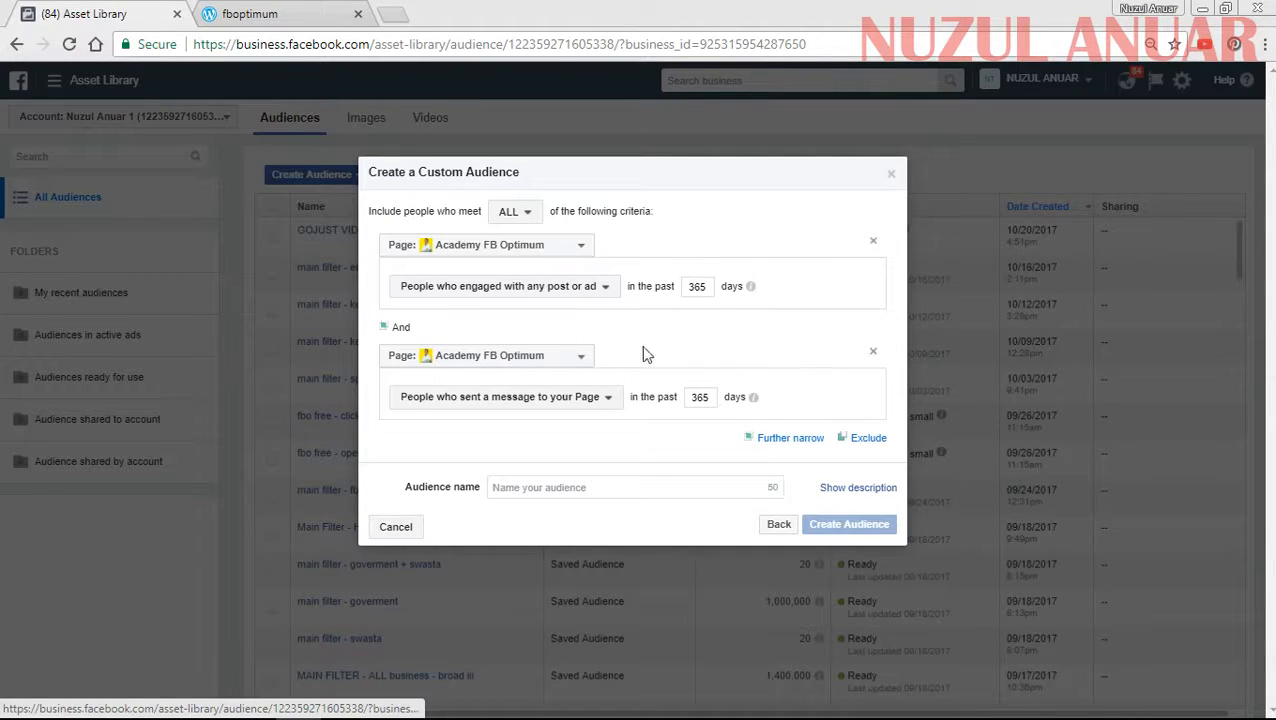
pyautogui.click(873, 354)
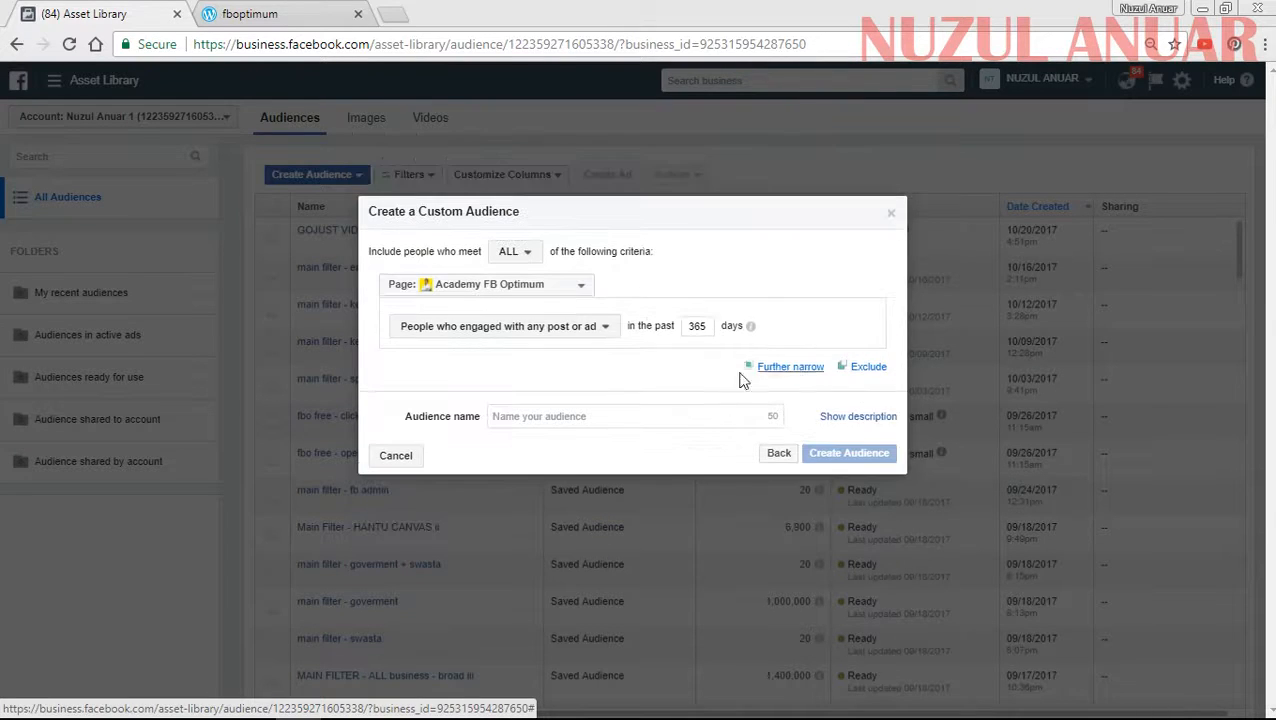
pyautogui.click(607, 419)
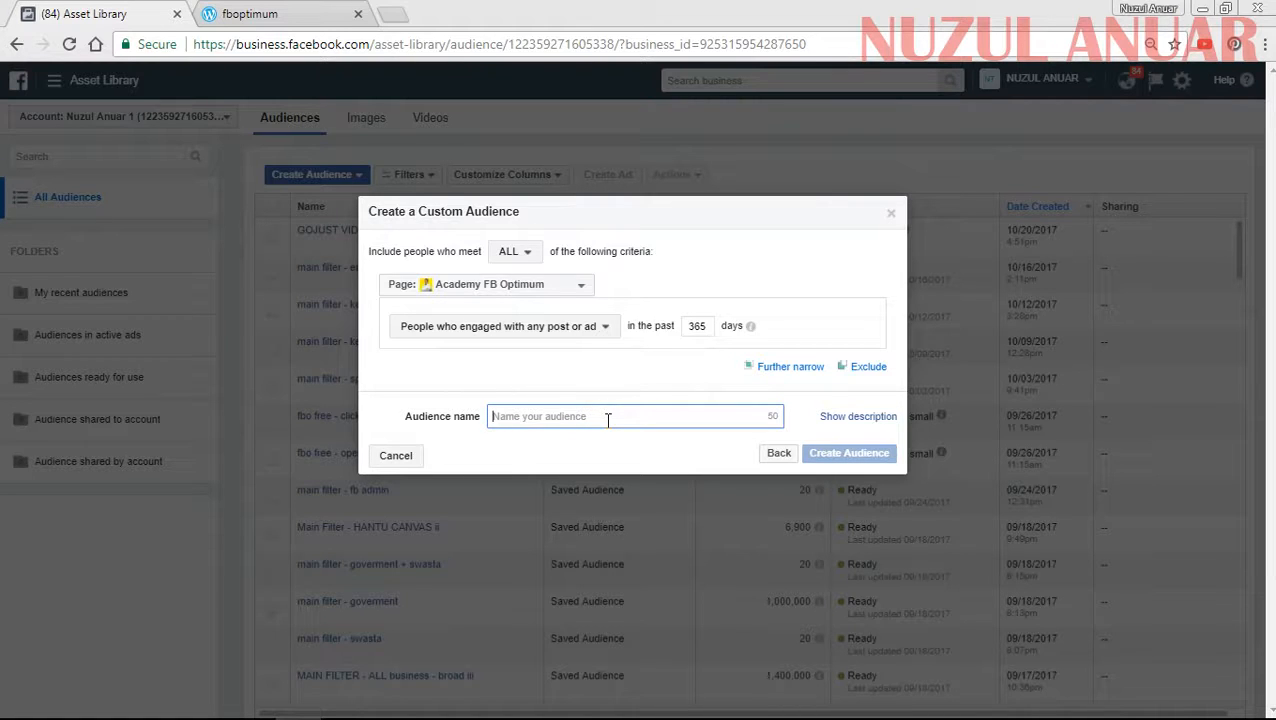
pyautogui.write('VI')
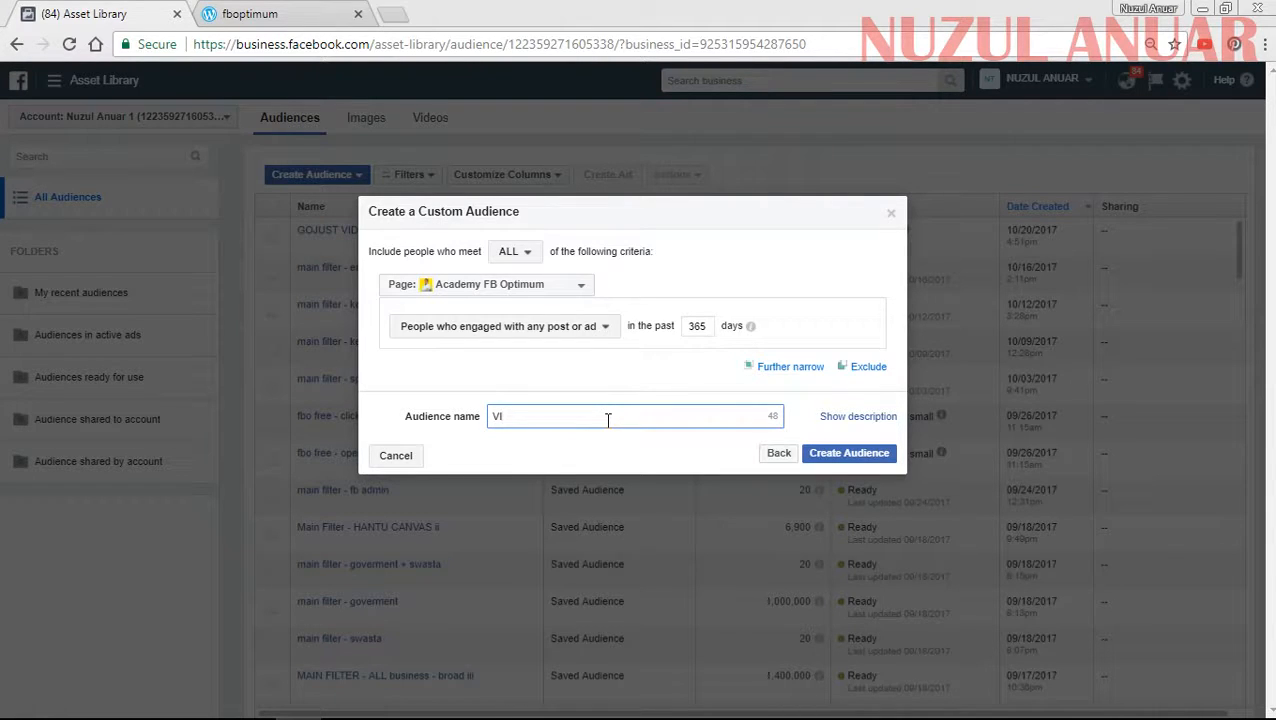
pyautogui.write('DEO')
pyautogui.press('BackSpace')
pyautogui.press('BackSpace')
pyautogui.press('BackSpace')
pyautogui.press('BackSpace')
pyautogui.press('BackSpace')
pyautogui.press('BackSpace')
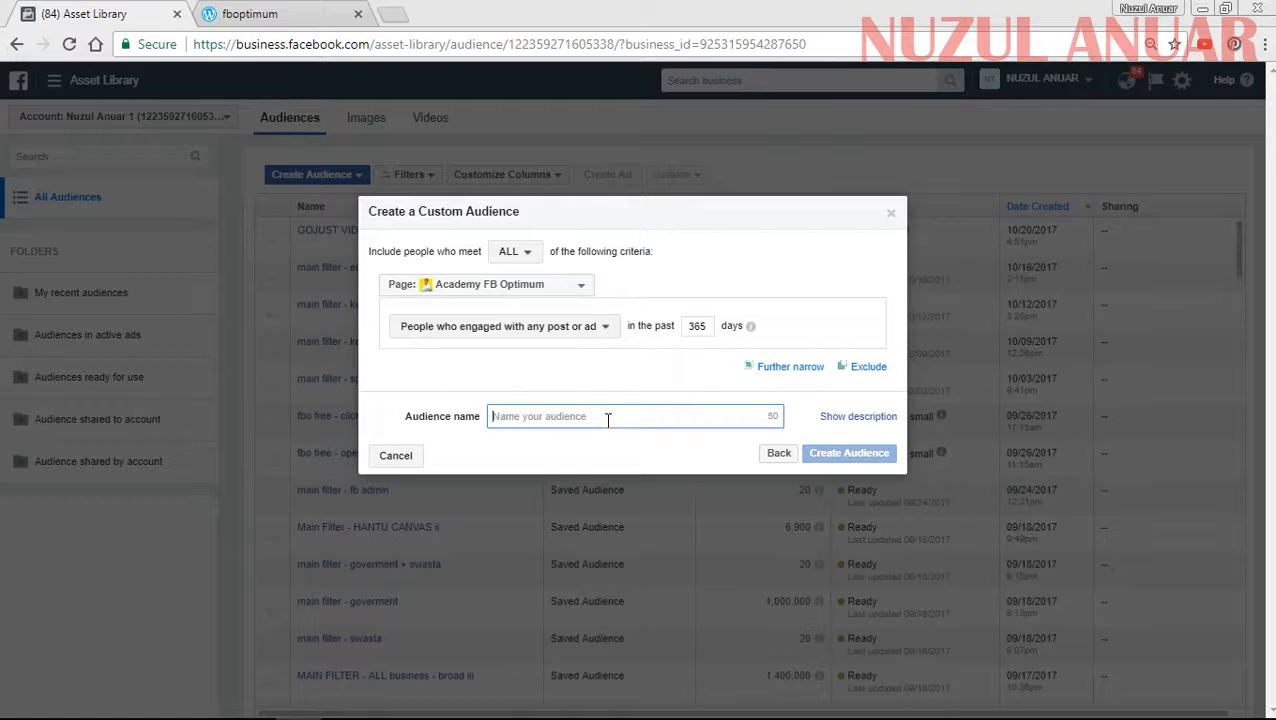
# - Switch the criterion's page to Fb Optimum
pyautogui.click(533, 289)
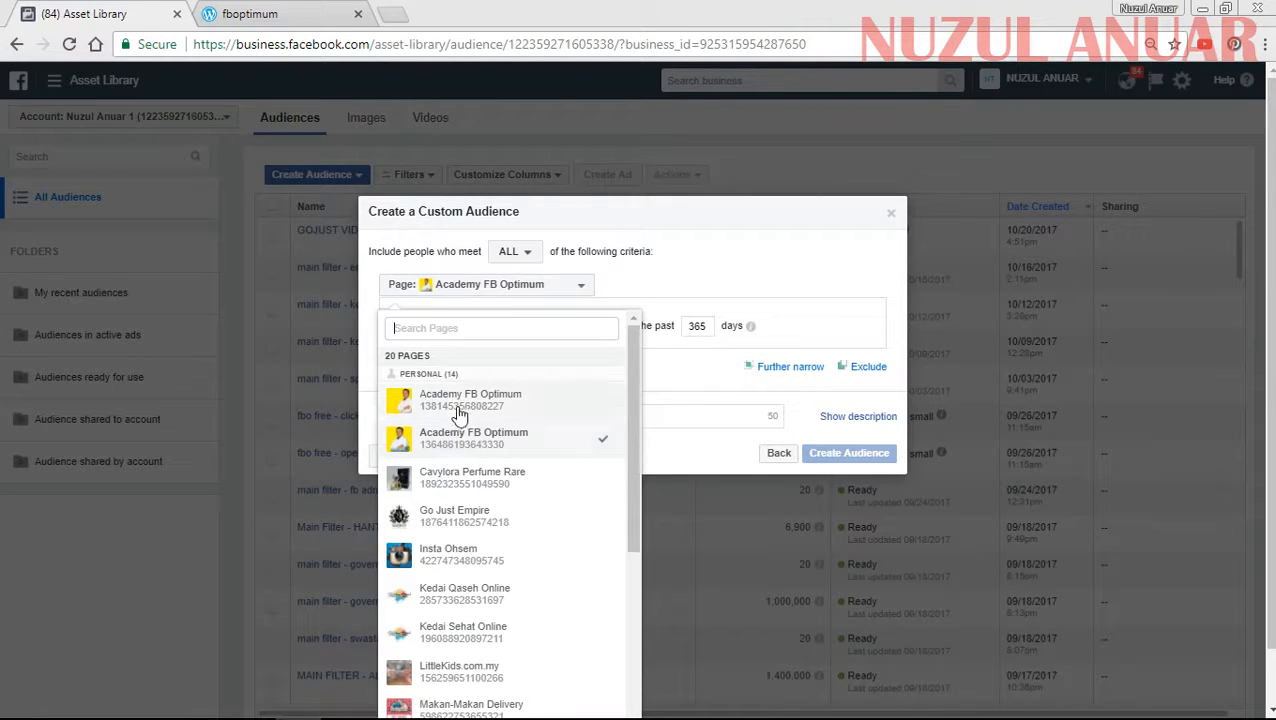
pyautogui.scroll(-3, 505, 540)
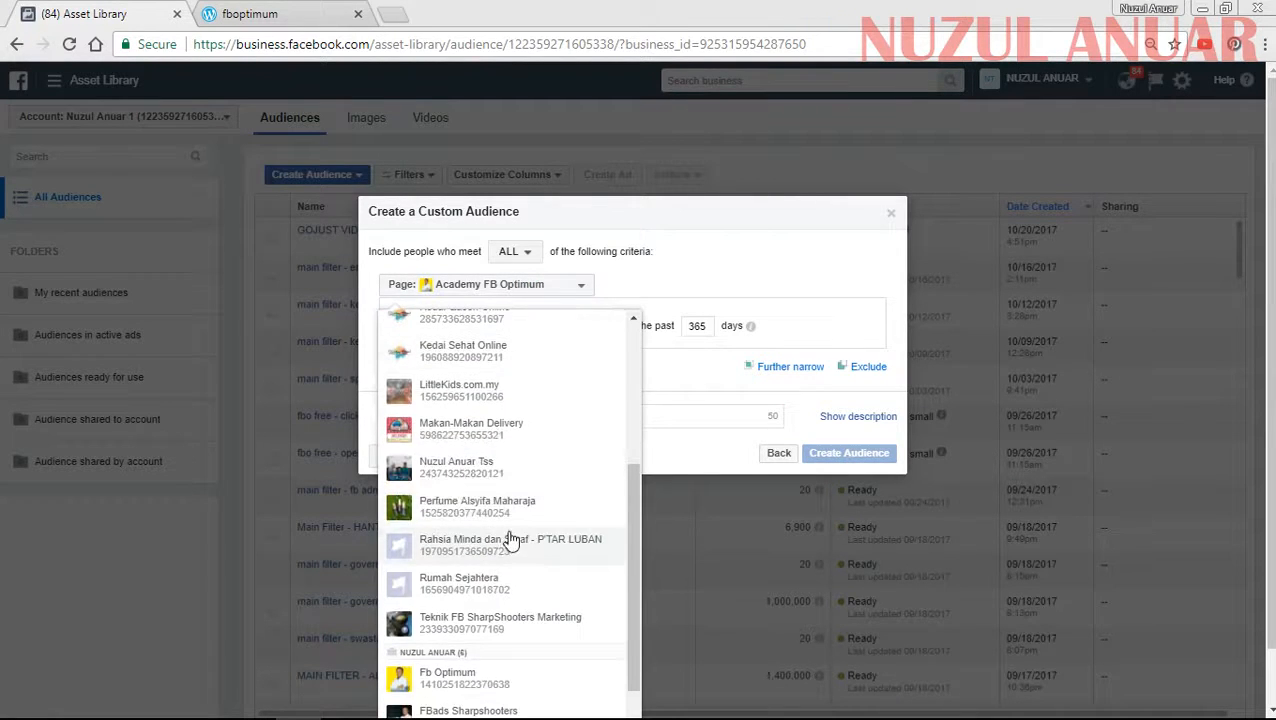
pyautogui.click(441, 675)
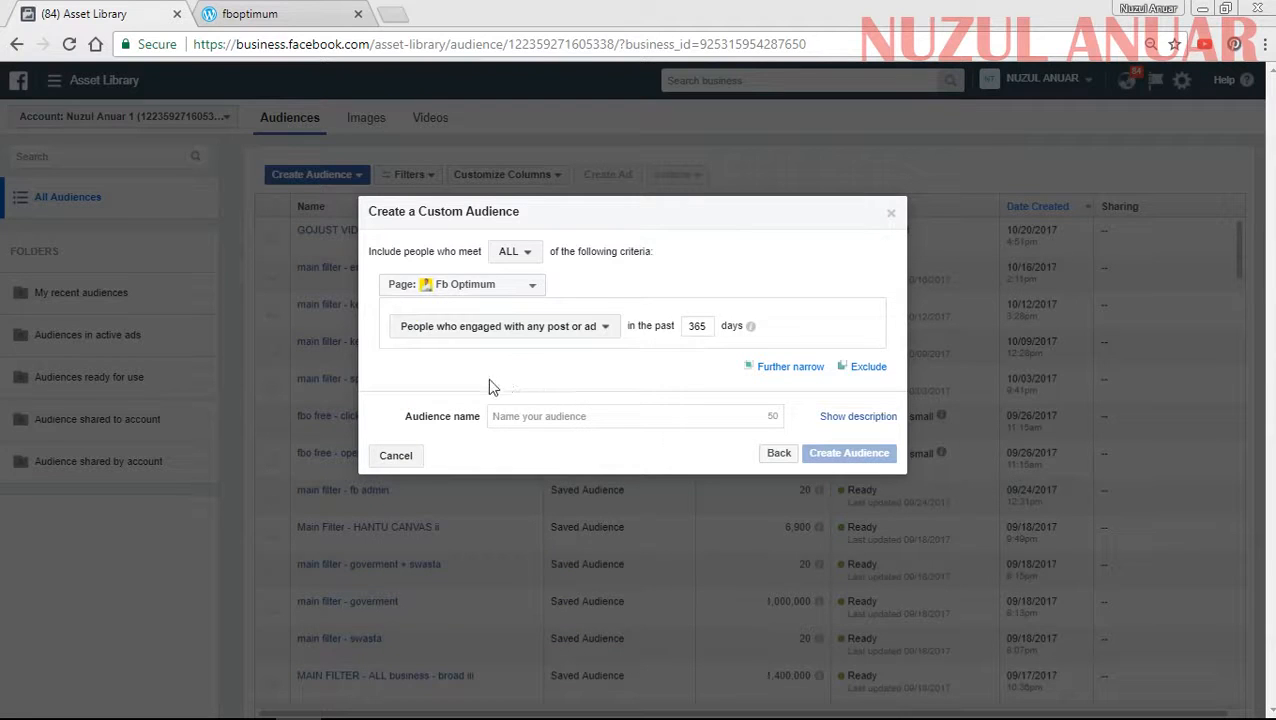
# - Name the audience PEOPLE ENGAGED 1 and create it
pyautogui.click(531, 417)
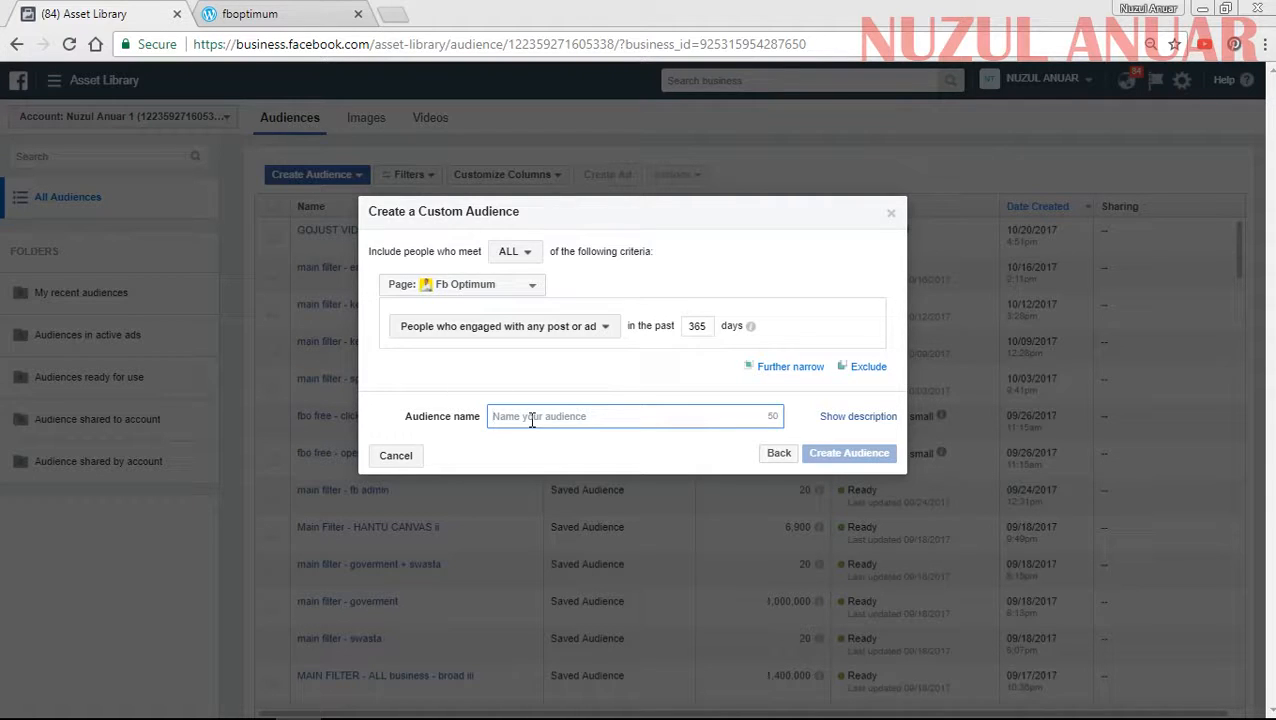
pyautogui.write('PEOP')
pyautogui.press('BackSpace')
pyautogui.press('BackSpace')
pyautogui.press('BackSpace')
pyautogui.press('BackSpace')
pyautogui.write('PEOPLE ENGAGED')
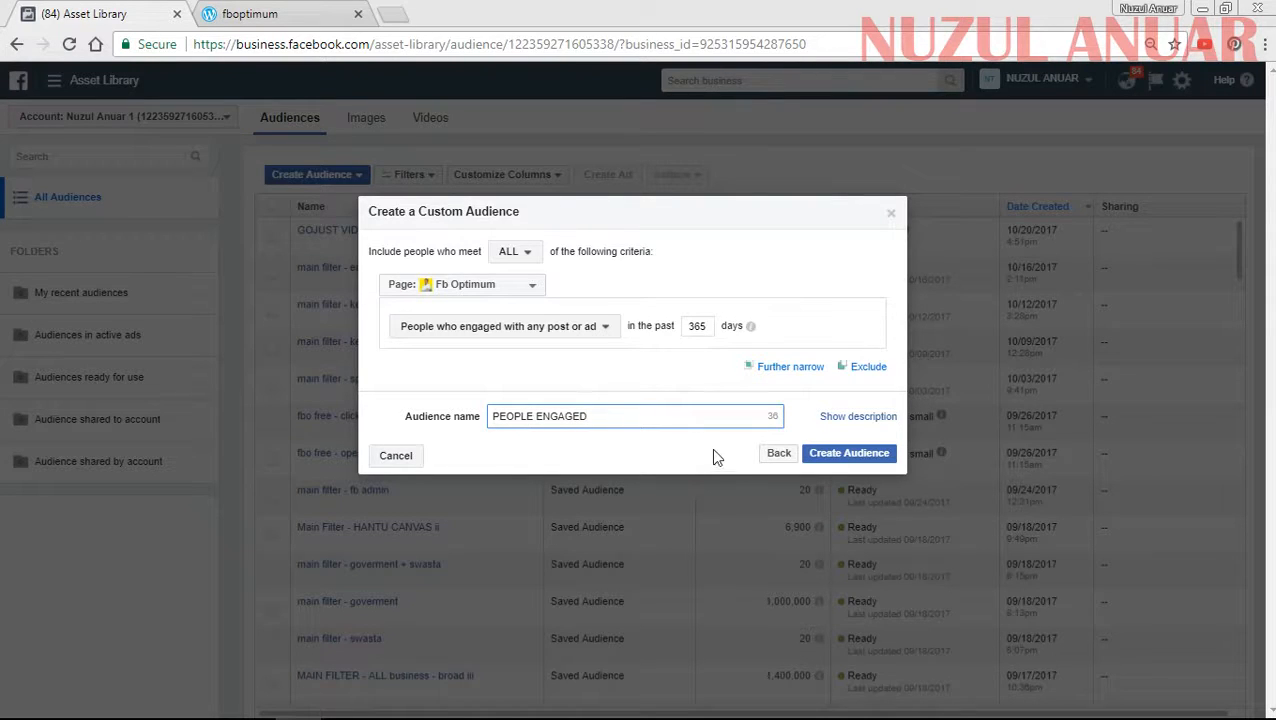
pyautogui.write('1')
pyautogui.click(829, 455)
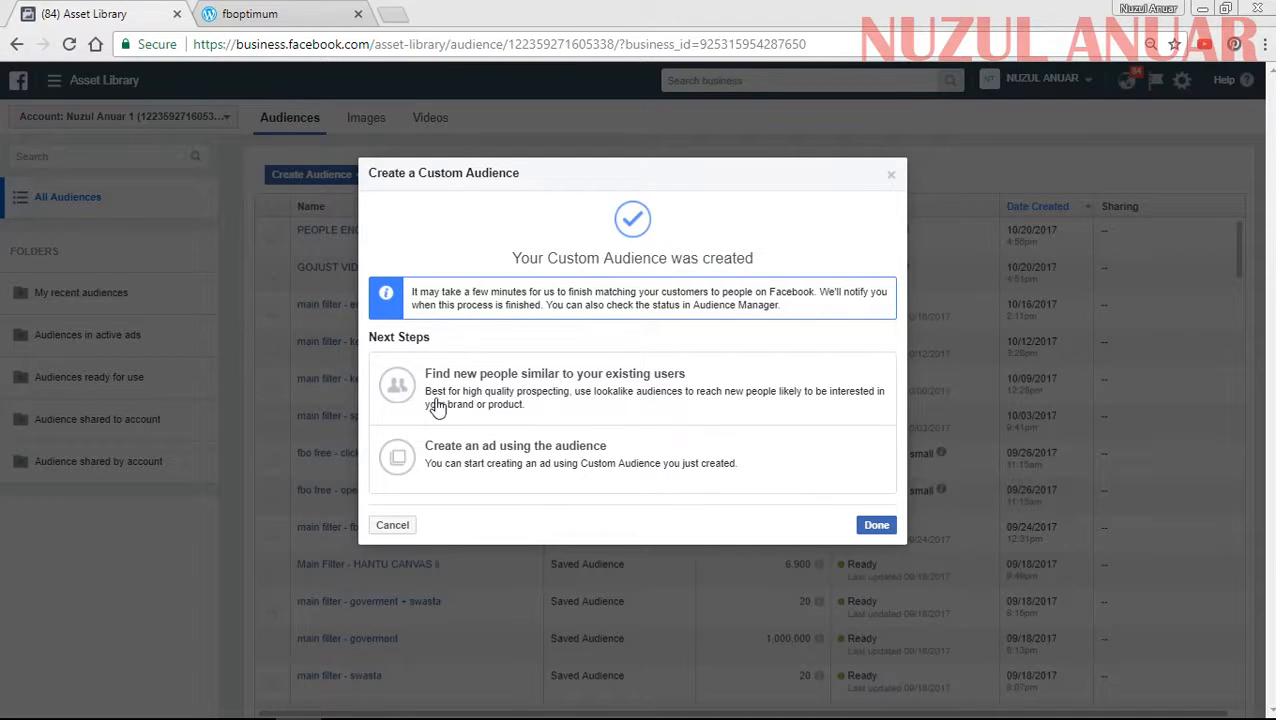
# - Create a lookalike audience from PEOPLE ENGAGED 1 with Malaysia as the location and a size of 1%
pyautogui.moveTo(462, 174); pyautogui.dragTo(490, 189)
pyautogui.click(478, 390)
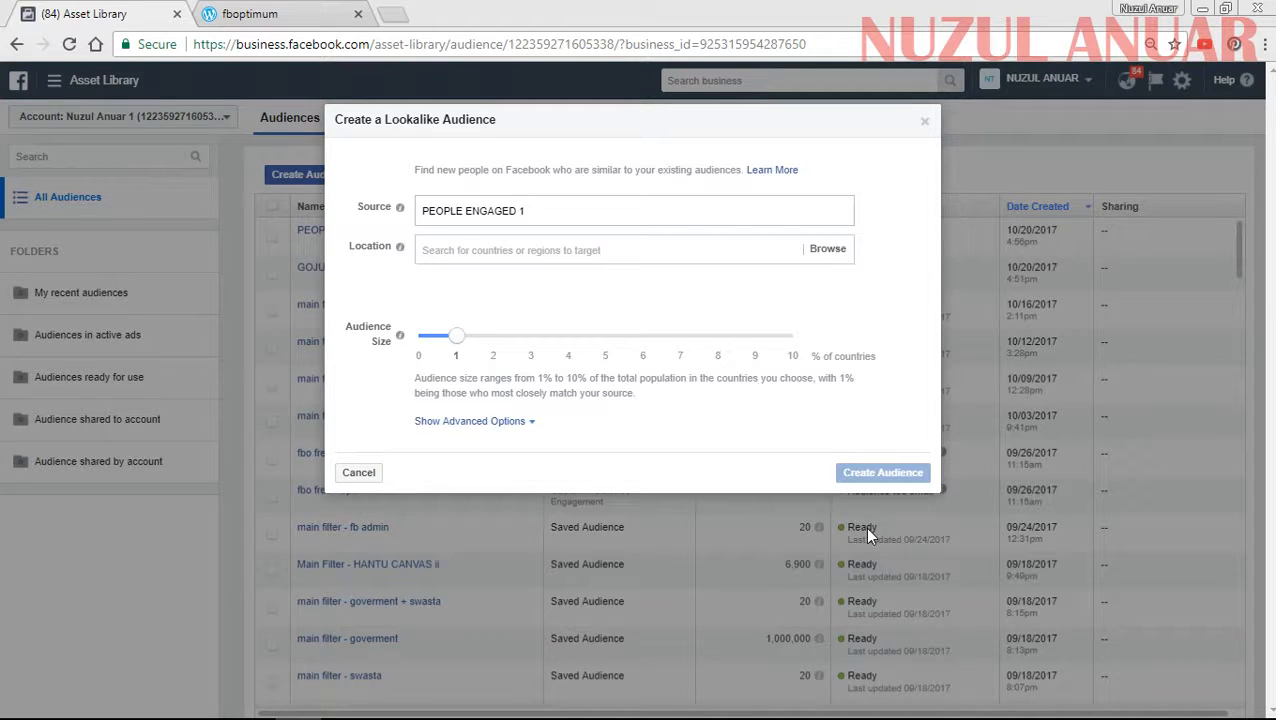
pyautogui.click(557, 245)
pyautogui.write('MAL')
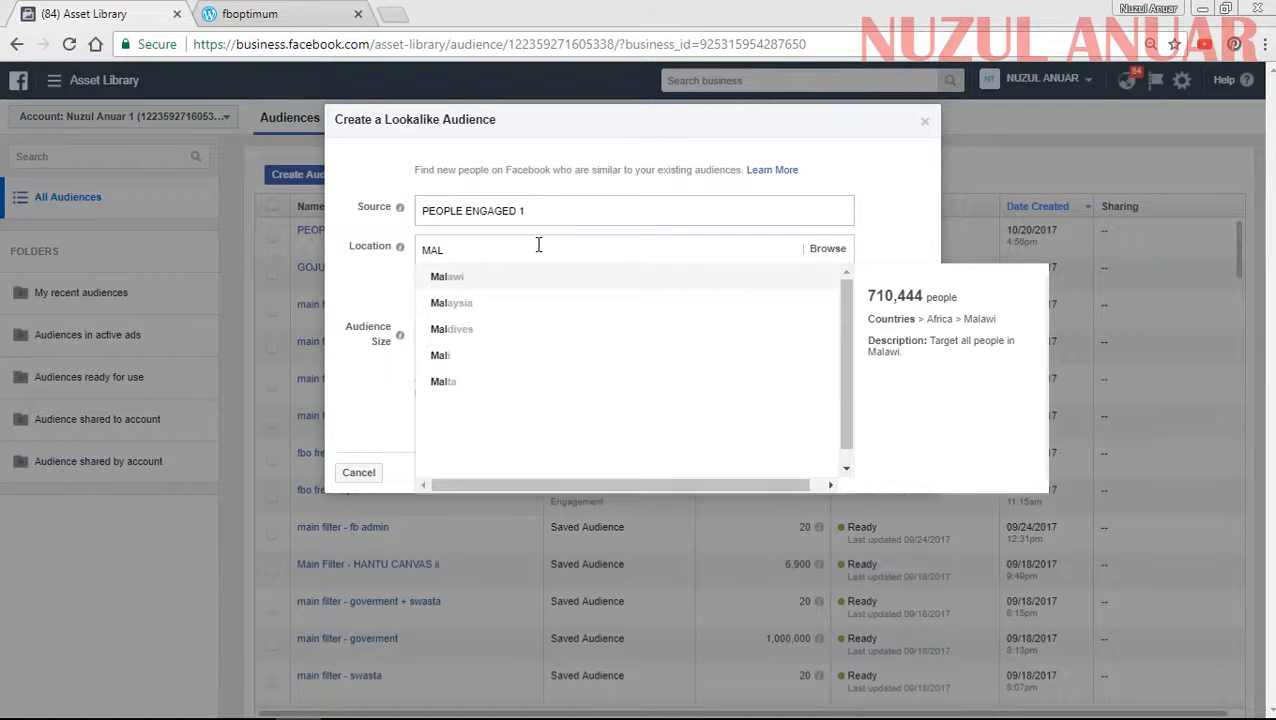
pyautogui.click(476, 302)
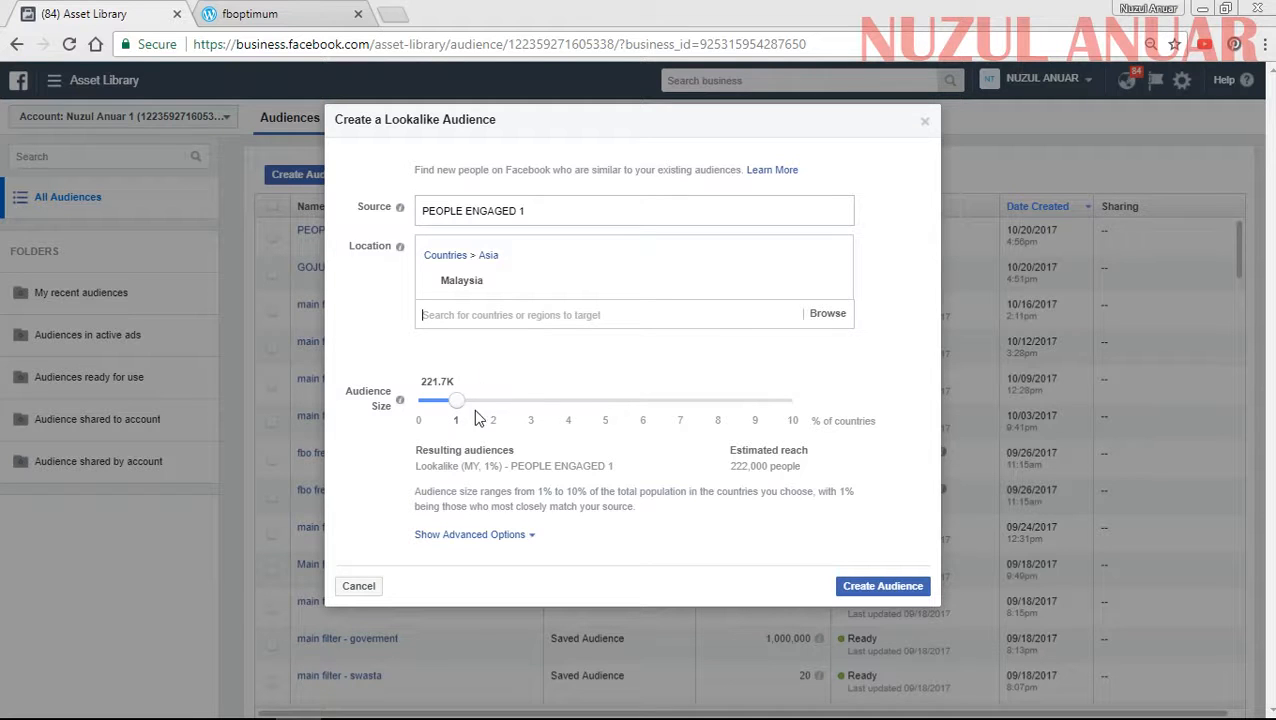
pyautogui.click(856, 588)
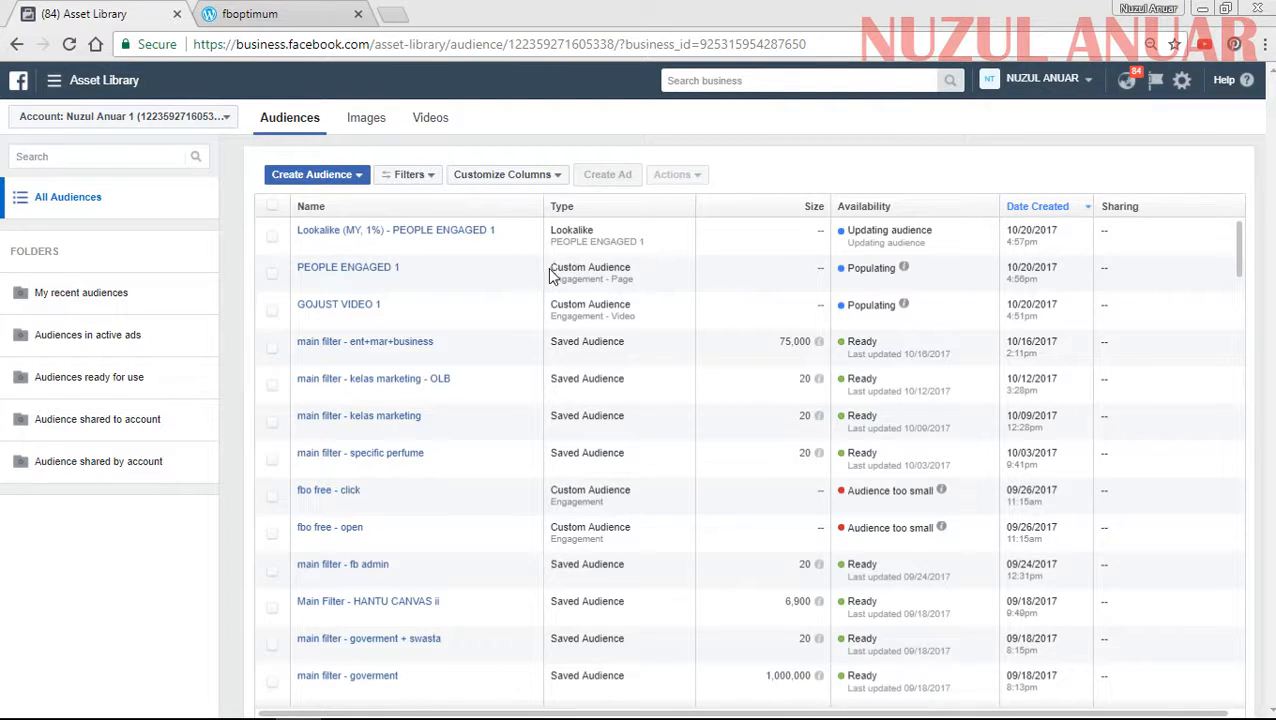
# - Examine the audience types in the list, comparing the Lookalike, Custom Audience and Saved Audience entries
pyautogui.moveTo(551, 276); pyautogui.dragTo(637, 276)
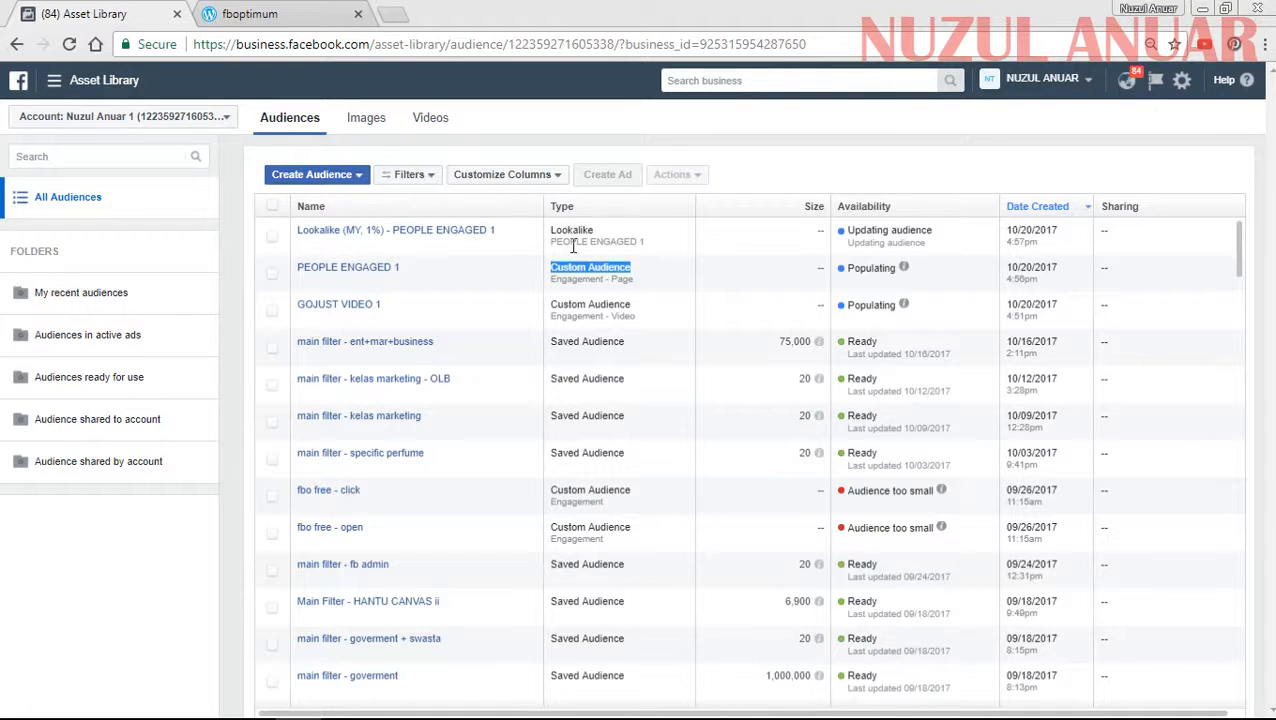
pyautogui.moveTo(549, 230); pyautogui.dragTo(603, 238)
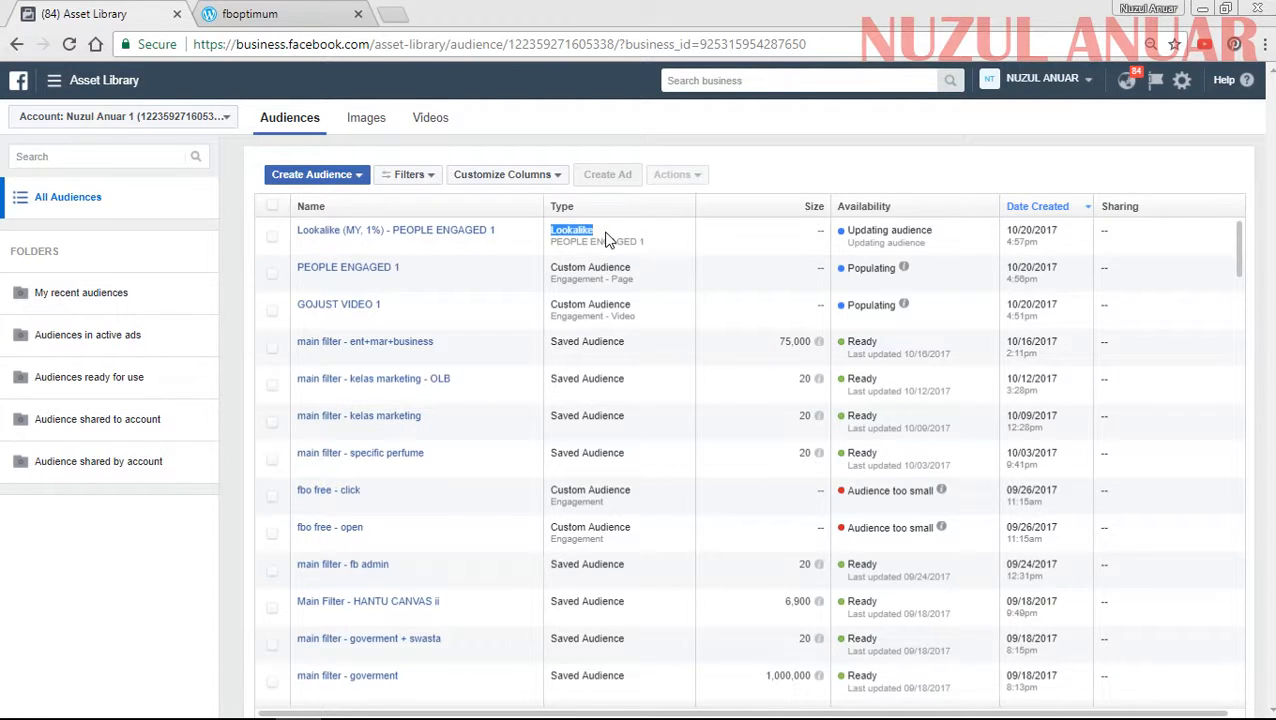
pyautogui.click(570, 240)
pyautogui.moveTo(607, 229); pyautogui.dragTo(553, 238)
pyautogui.click(620, 238)
pyautogui.tripleClick(543, 338)
pyautogui.moveTo(549, 231); pyautogui.dragTo(598, 240)
pyautogui.moveTo(556, 267); pyautogui.dragTo(641, 285)
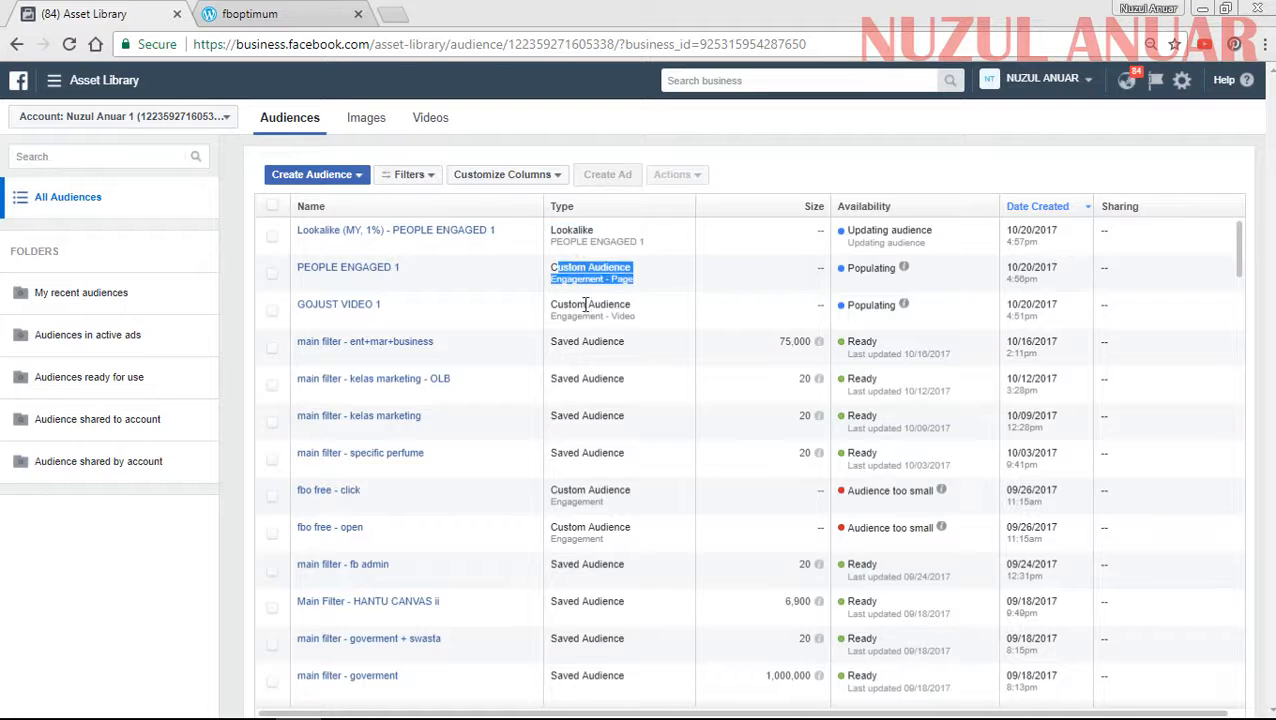
pyautogui.moveTo(562, 341); pyautogui.dragTo(625, 346)
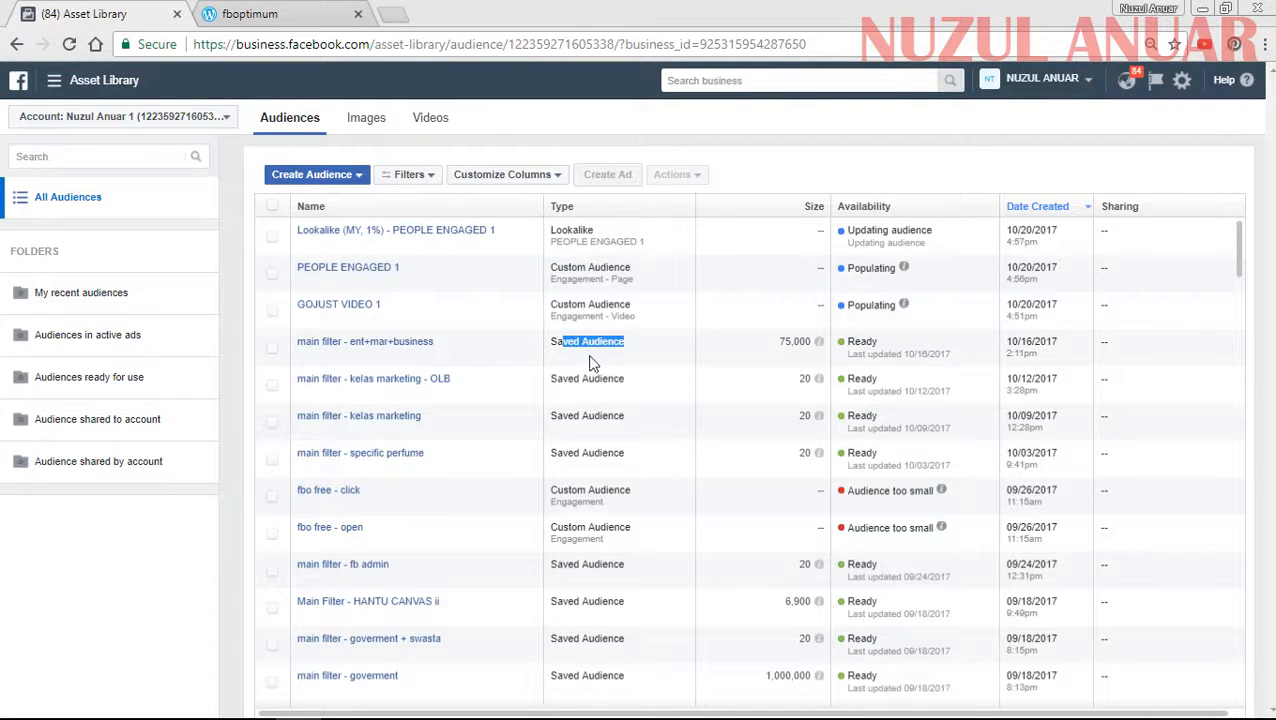
pyautogui.moveTo(404, 347)
pyautogui.click(655, 348)
pyautogui.moveTo(362, 229)
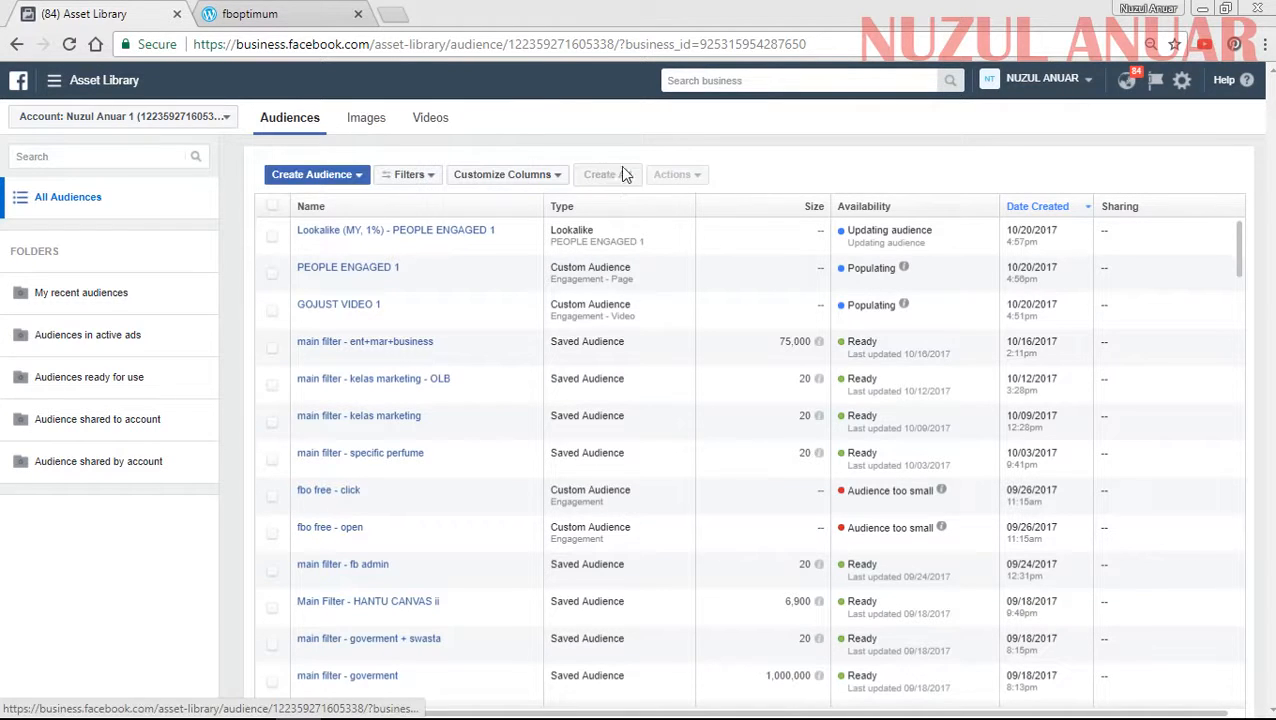
# - Start a new custom audience, view the available engagement sources and return to the choice of audience source
pyautogui.click(306, 180)
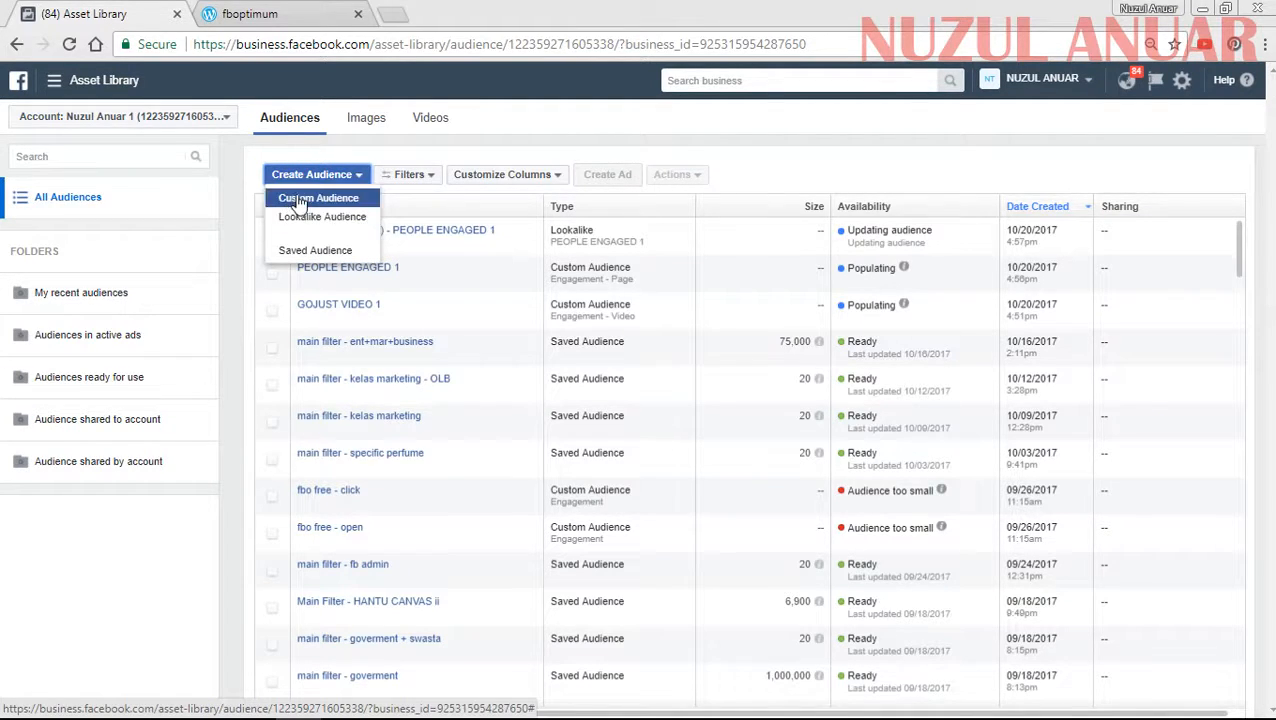
pyautogui.click(290, 198)
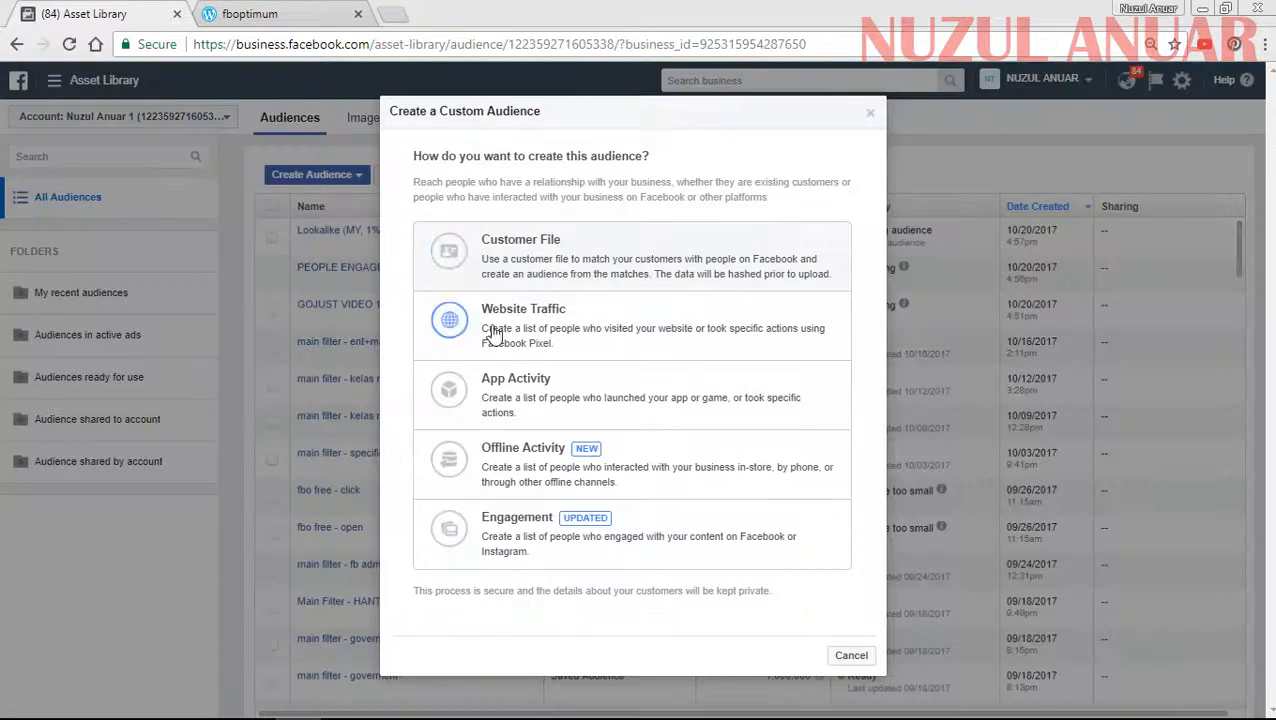
pyautogui.click(545, 551)
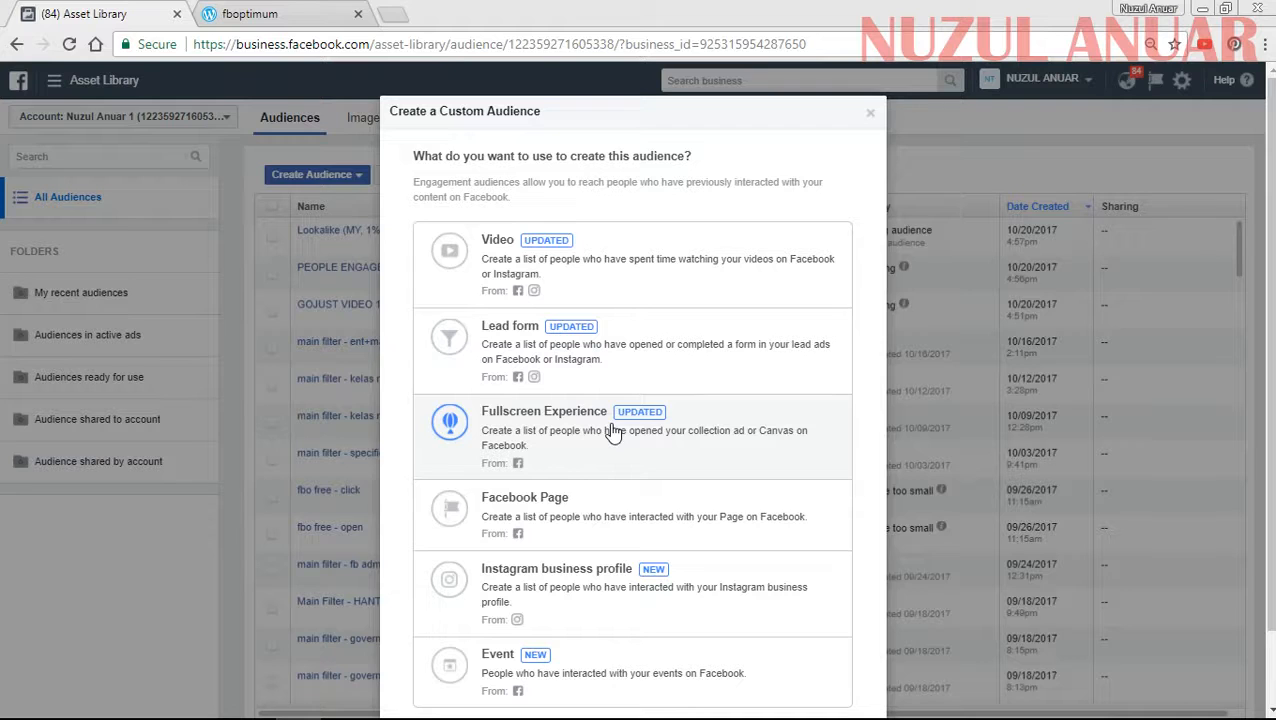
pyautogui.scroll(-2, 613, 432)
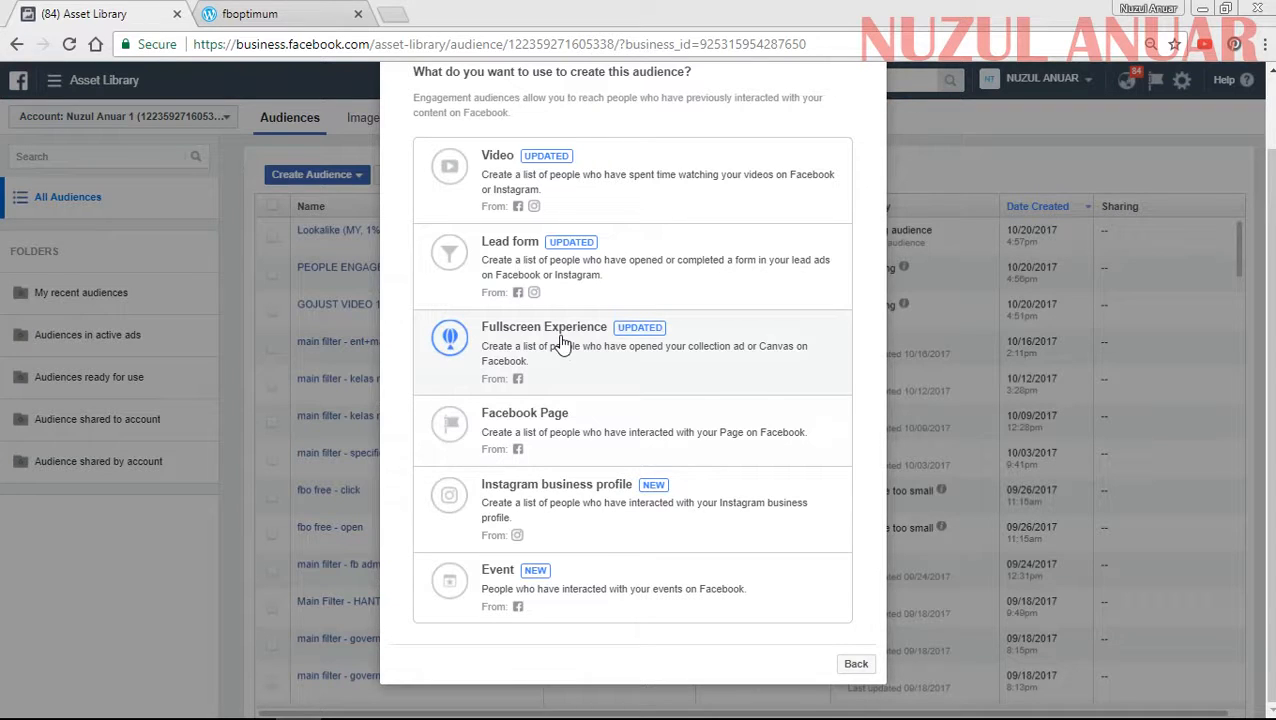
pyautogui.click(855, 667)
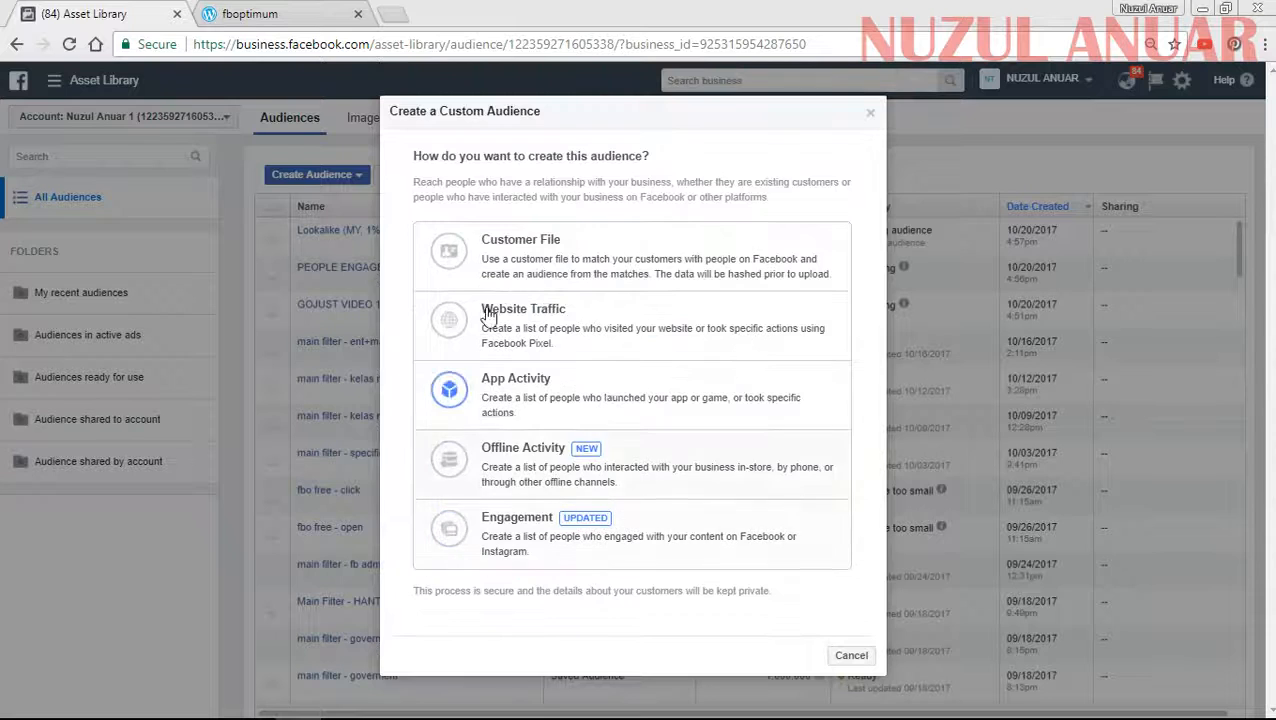
# - Choose Customer File as the source, adding customers from own data with the copy and paste option
pyautogui.click(534, 258)
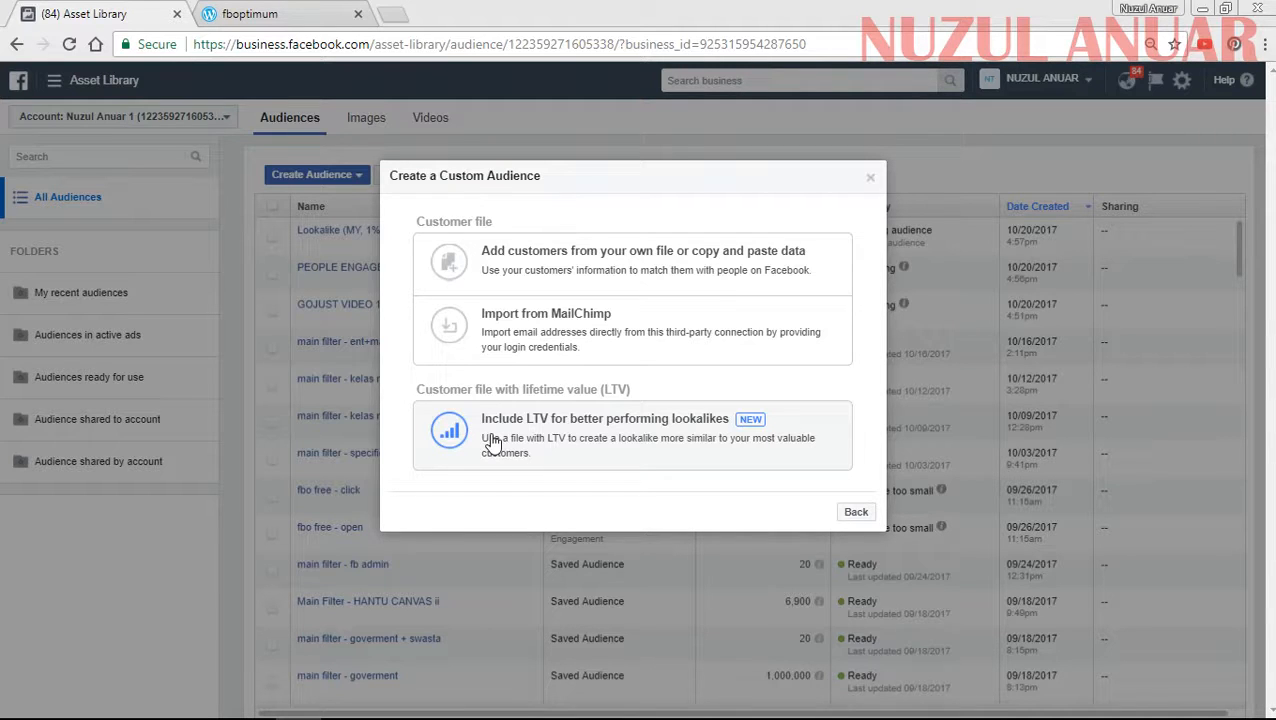
pyautogui.click(524, 277)
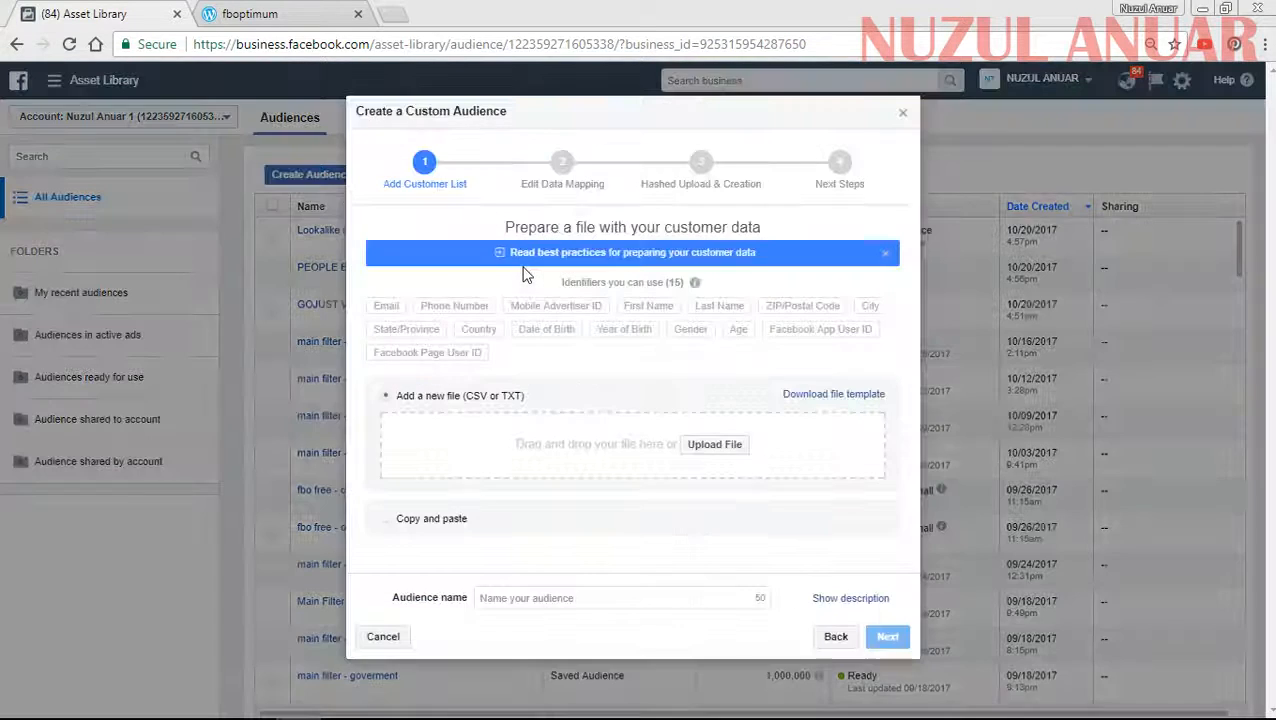
pyautogui.click(830, 637)
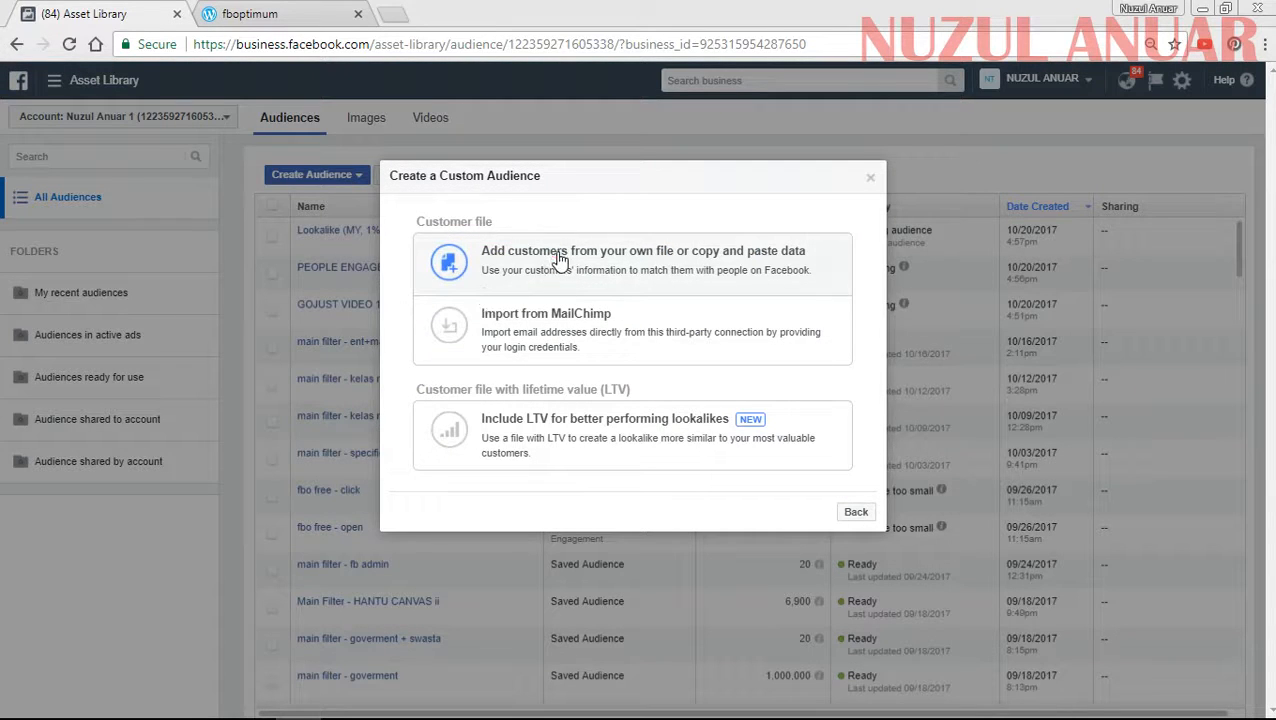
pyautogui.click(578, 258)
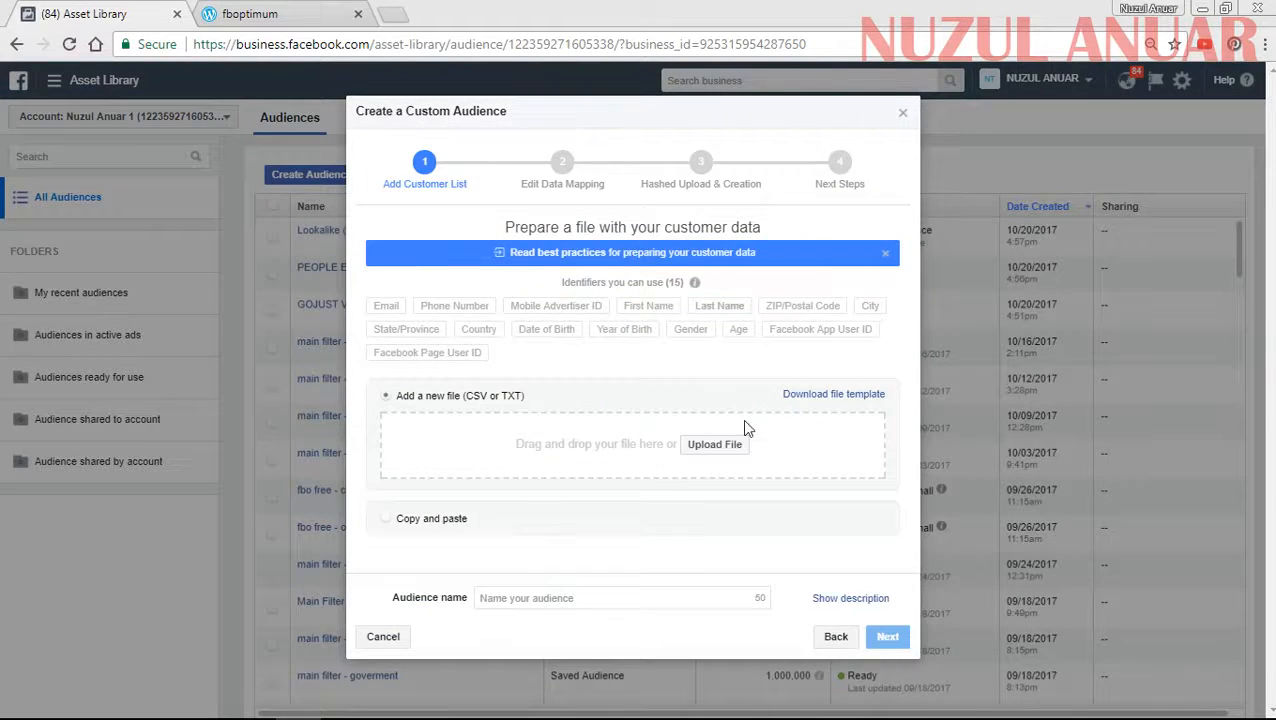
pyautogui.click(428, 520)
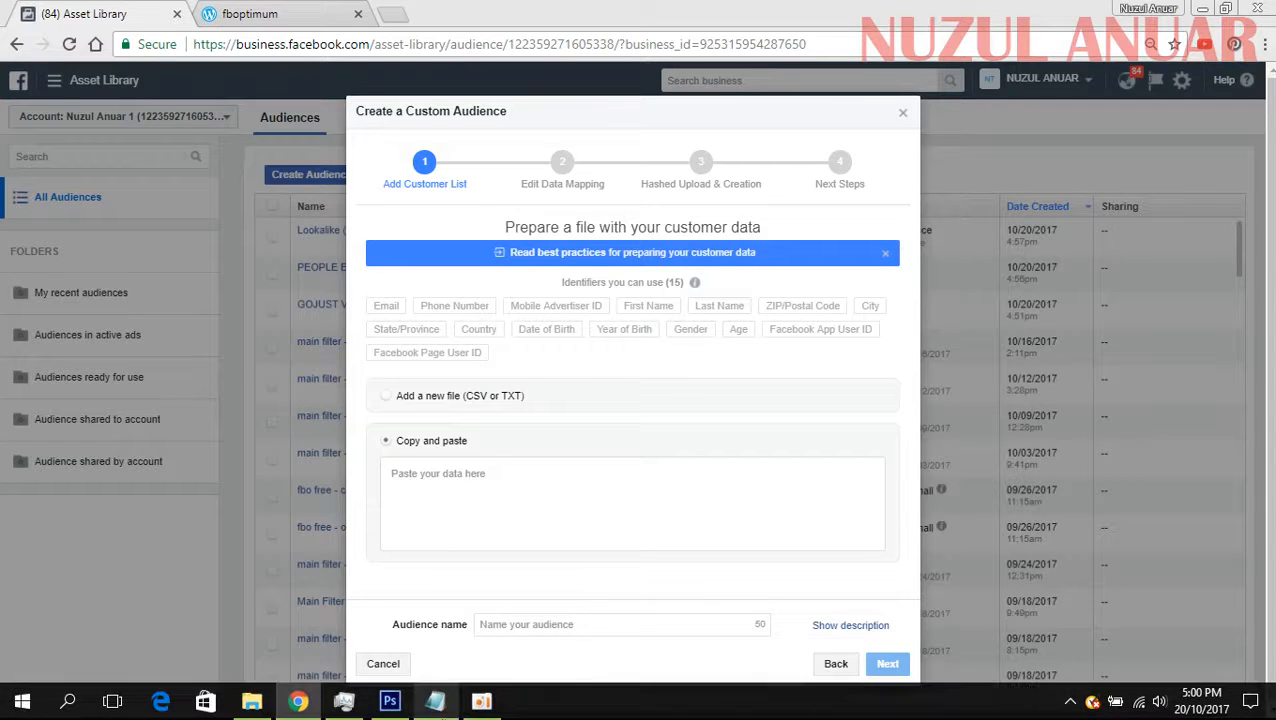
# - Switch to the CUSTOMER LIST file in Notepad and look through the customers' phone numbers
pyautogui.click(435, 701)
pyautogui.scroll(-5, 670, 407)
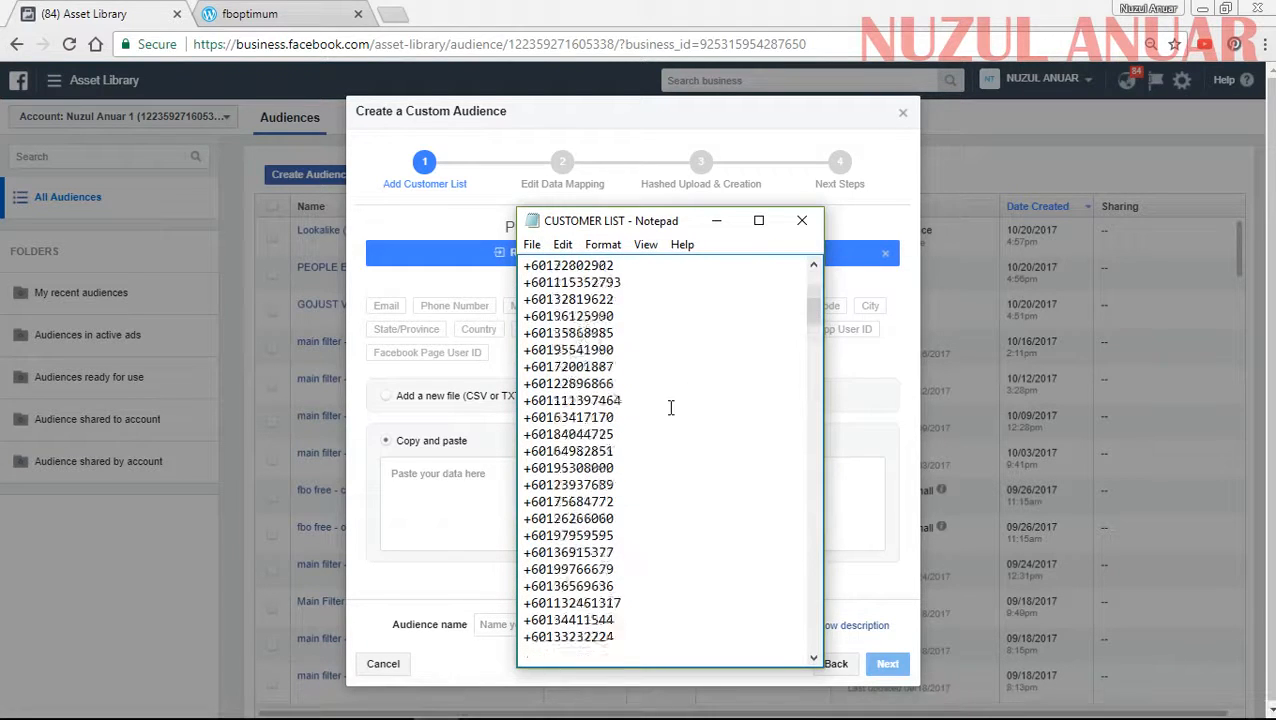
pyautogui.scroll(-20, 670, 407)
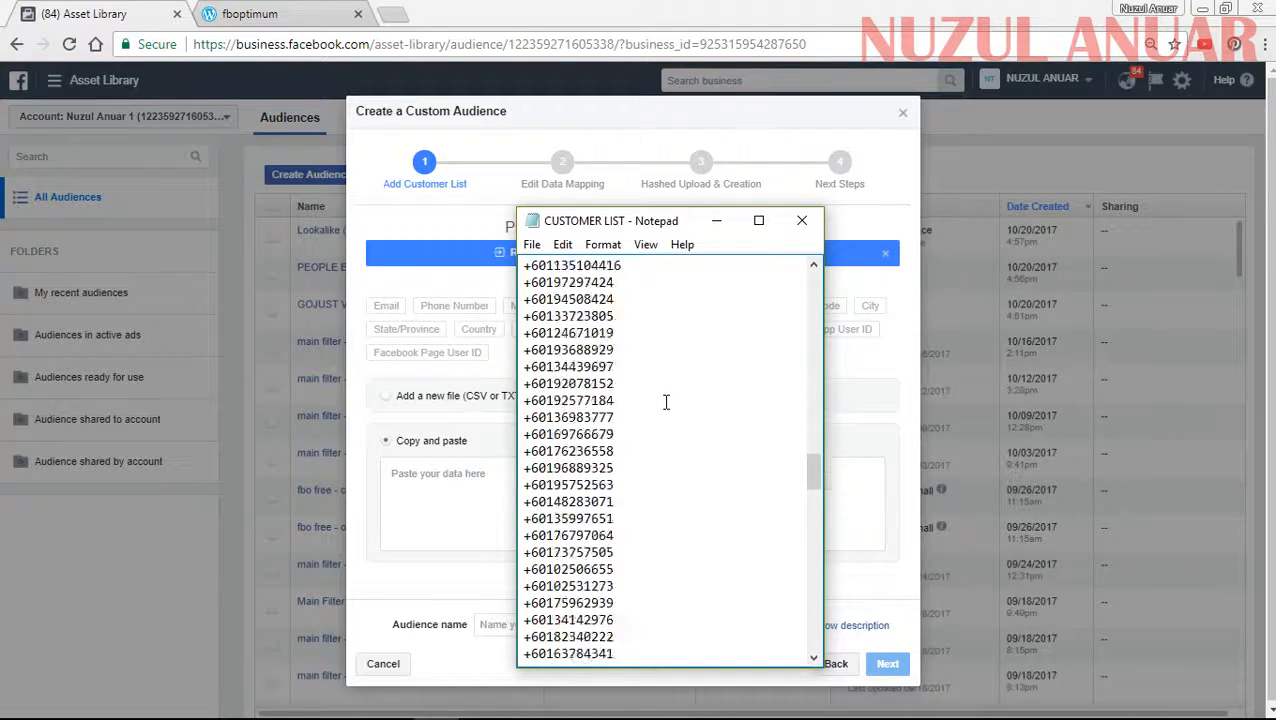
pyautogui.scroll(-8, 658, 402)
pyautogui.scroll(15, 655, 402)
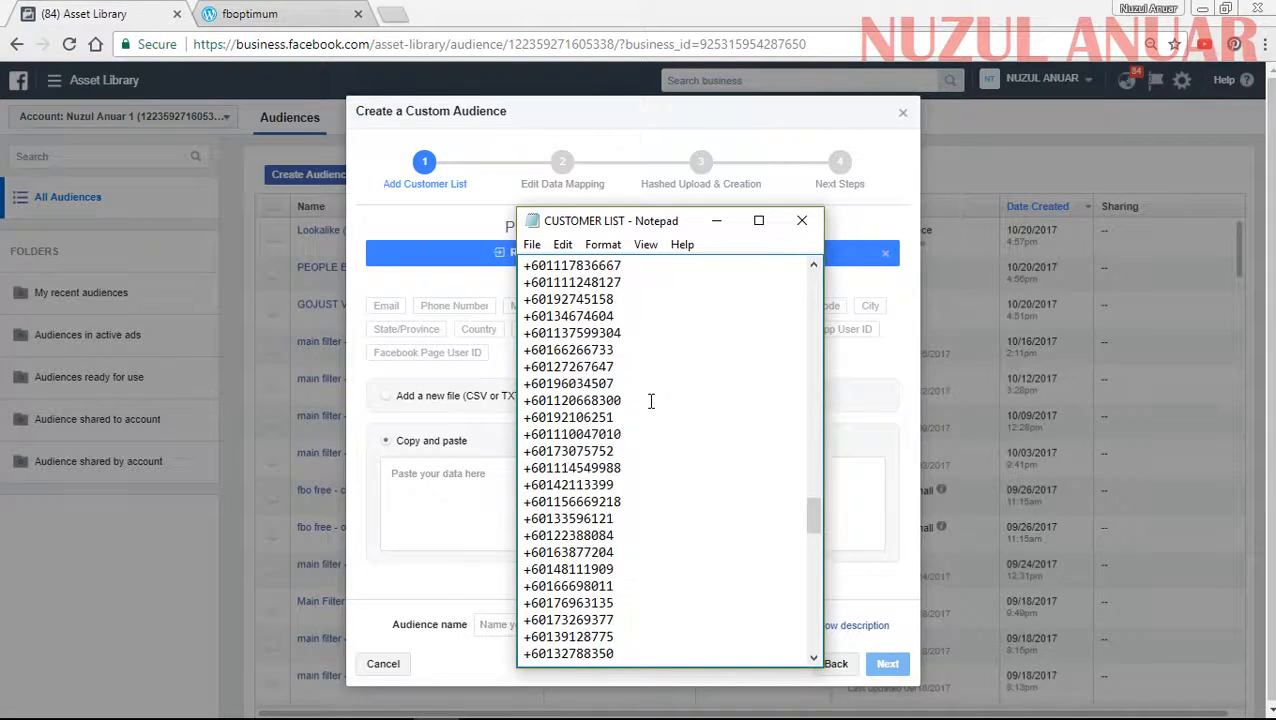
pyautogui.scroll(-15, 650, 401)
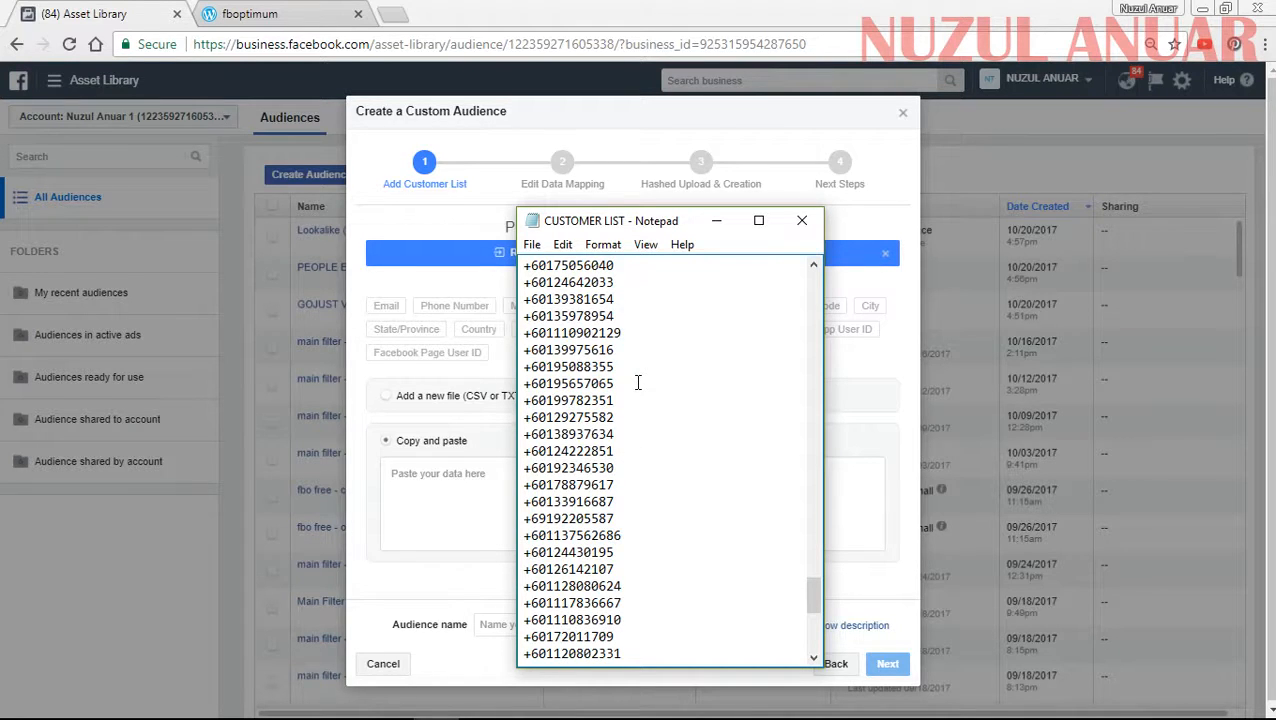
pyautogui.scroll(-5, 626, 398)
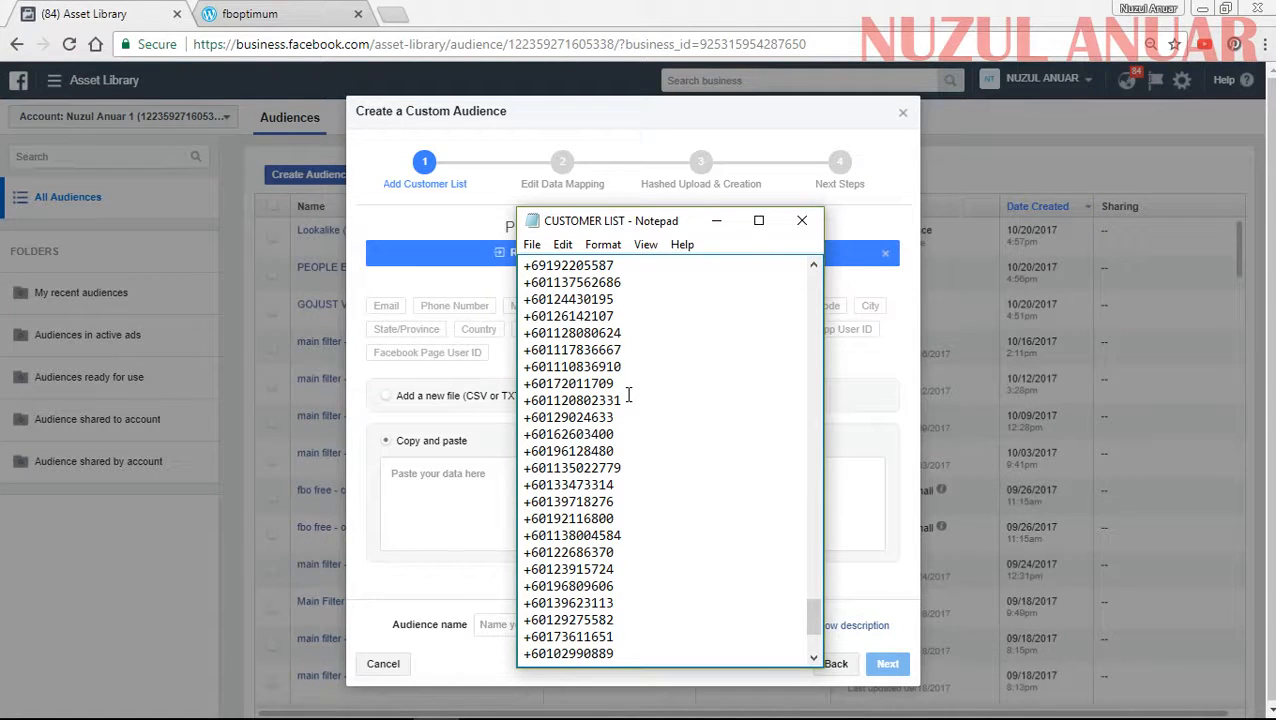
pyautogui.scroll(-3, 654, 388)
pyautogui.scroll(15, 654, 442)
pyautogui.scroll(5, 640, 412)
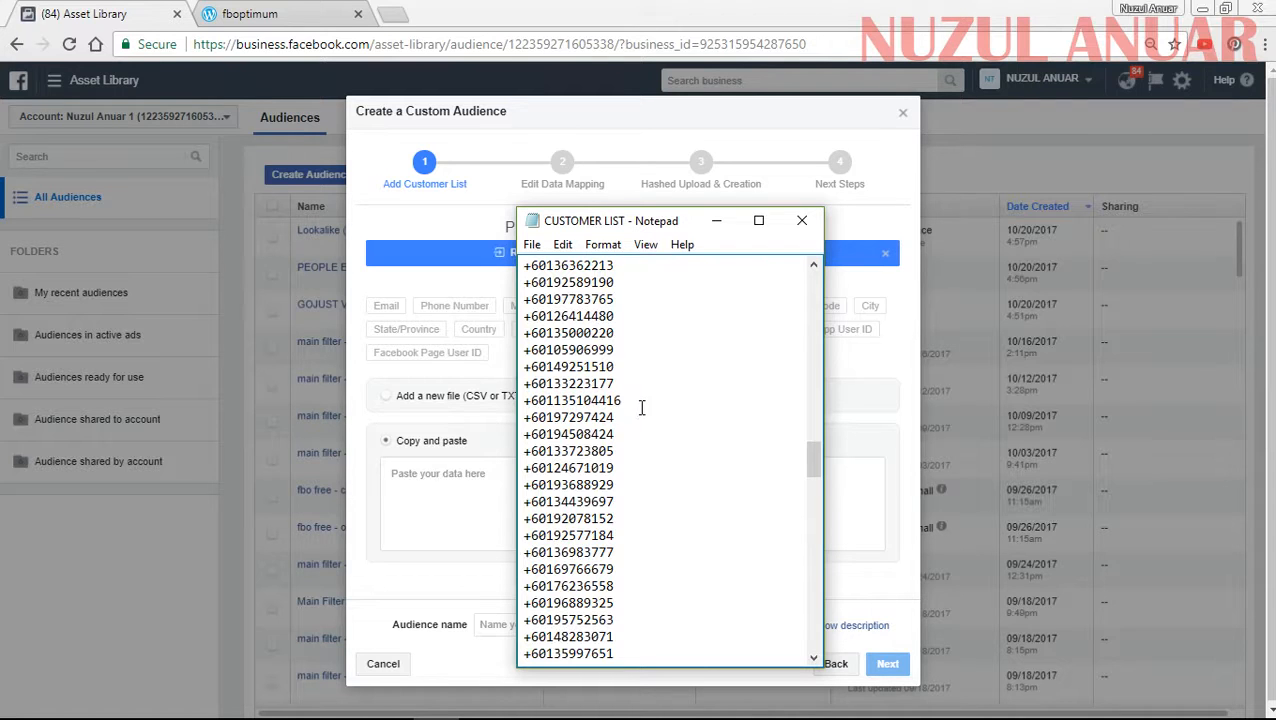
# - Copy all phone numbers from the CUSTOMER LIST file and paste them as the customer data for the custom audience
pyautogui.hotkey('ctrl', 'a')
pyautogui.scroll(4, 640, 400)
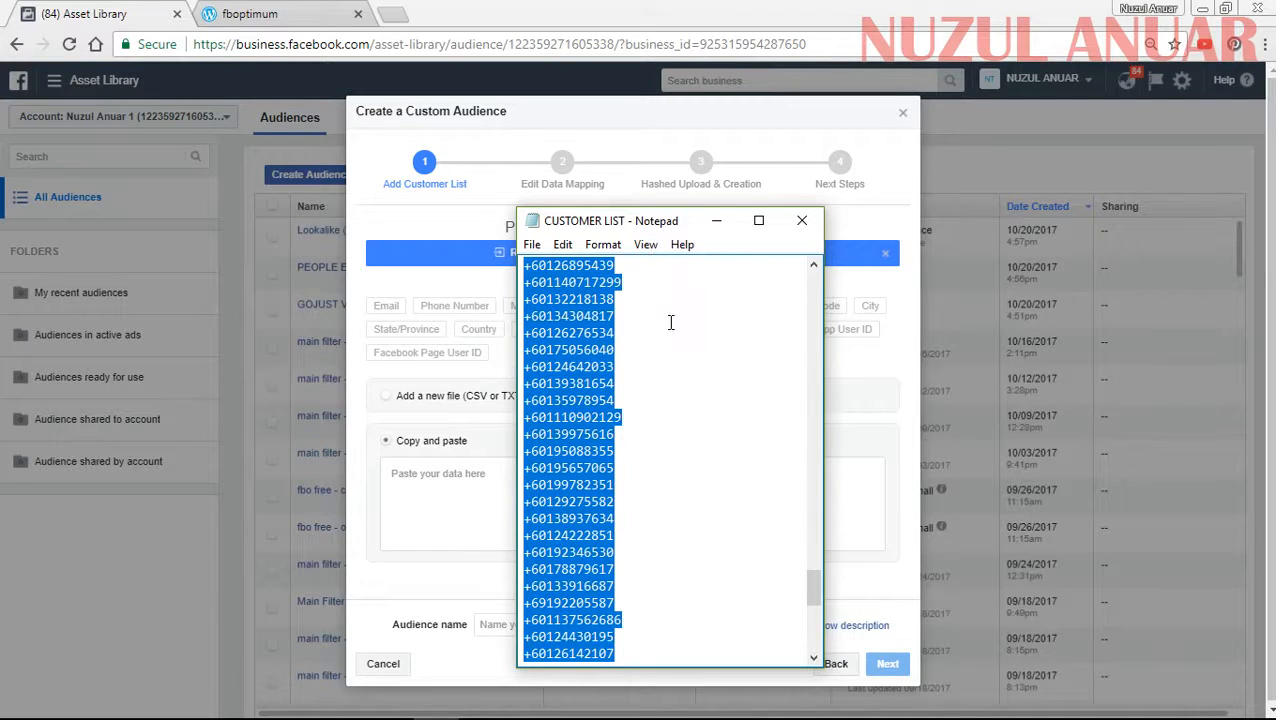
pyautogui.click(716, 221)
pyautogui.click(438, 479)
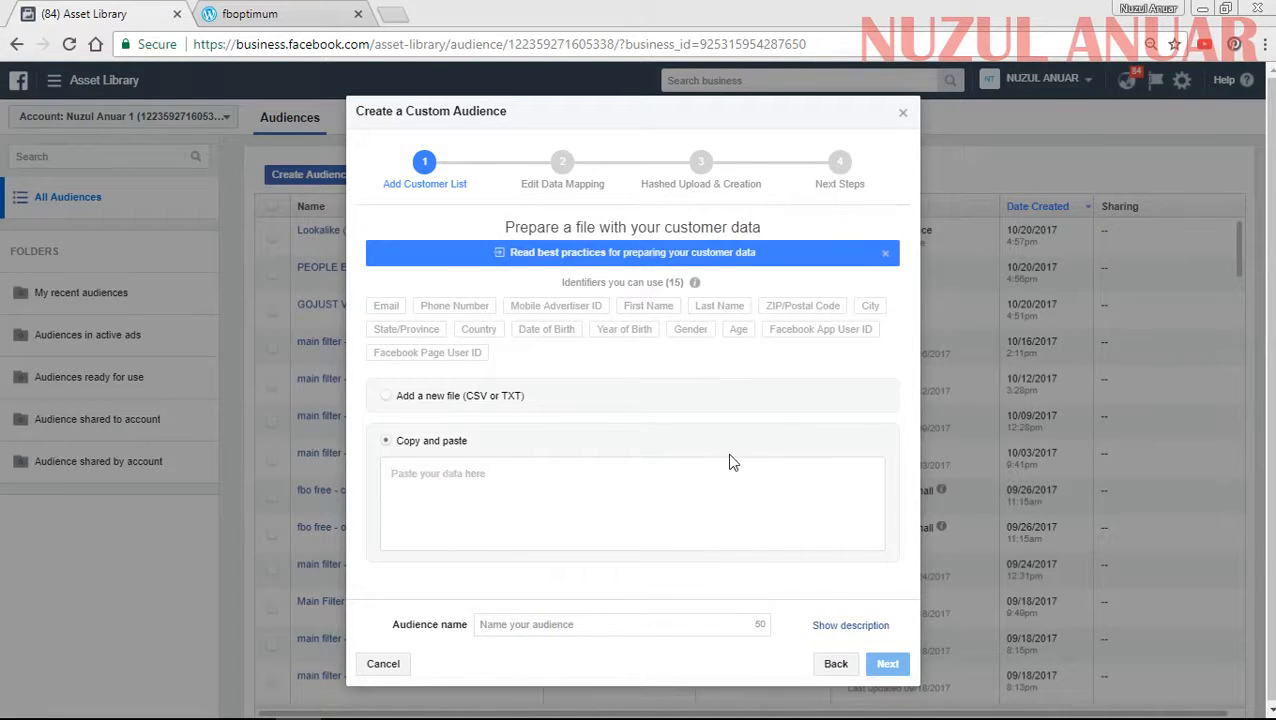
pyautogui.hotkey('ctrl', 'v')
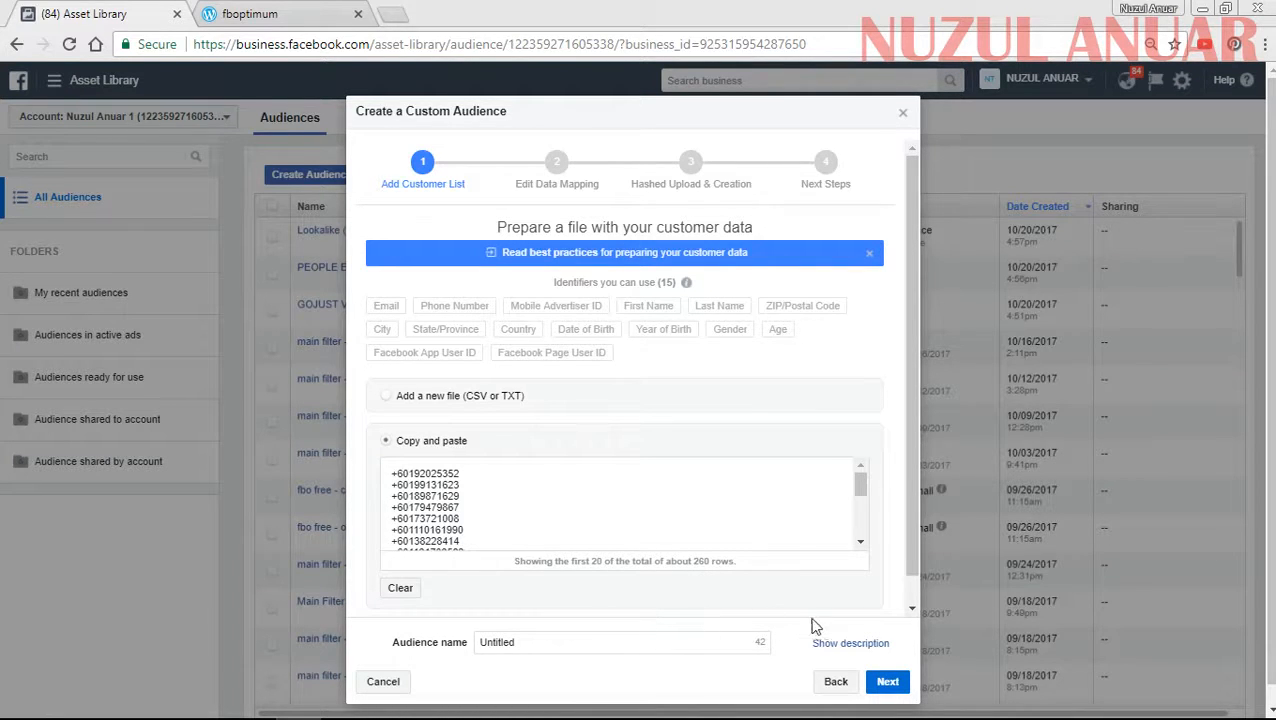
# - Name the audience MY CUSTOMER LIST and proceed to the data mapping
pyautogui.click(575, 644)
pyautogui.doubleClick(572, 647)
pyautogui.write('CU')
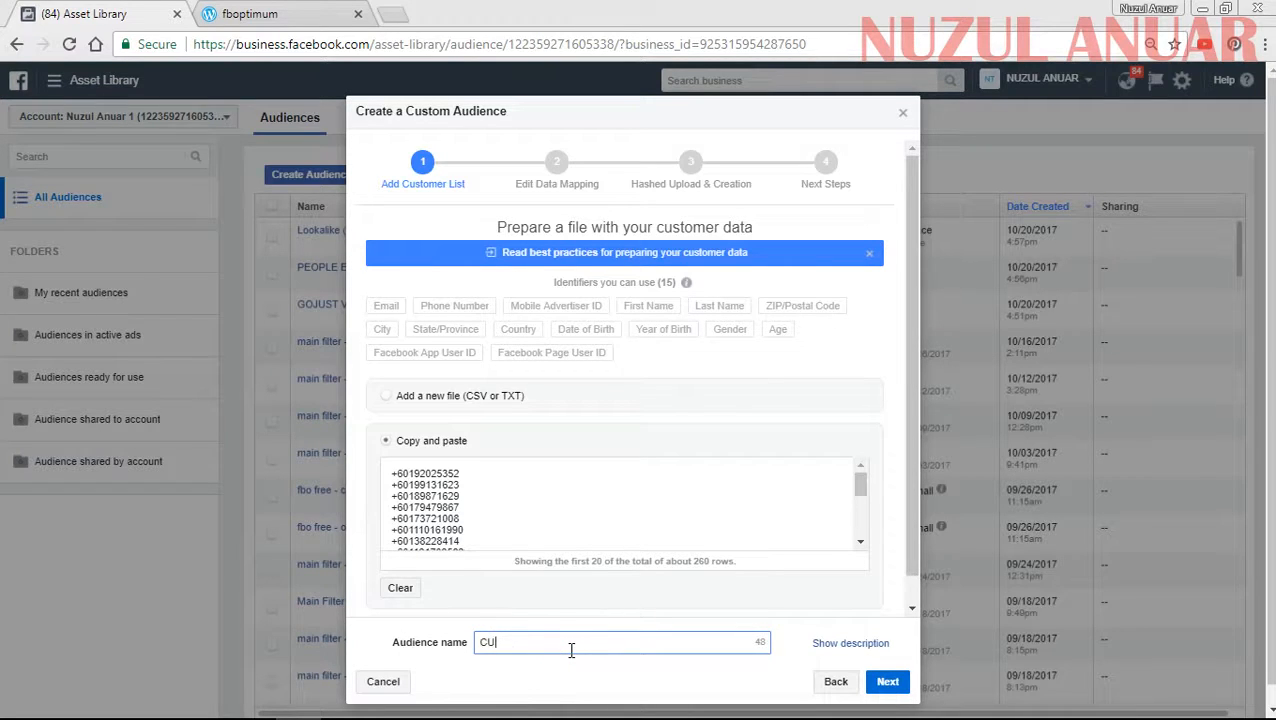
pyautogui.write('STOMER :')
pyautogui.press('BackSpace')
pyautogui.write('LIST')
pyautogui.click(477, 645)
pyautogui.write('MY')
pyautogui.click(887, 681)
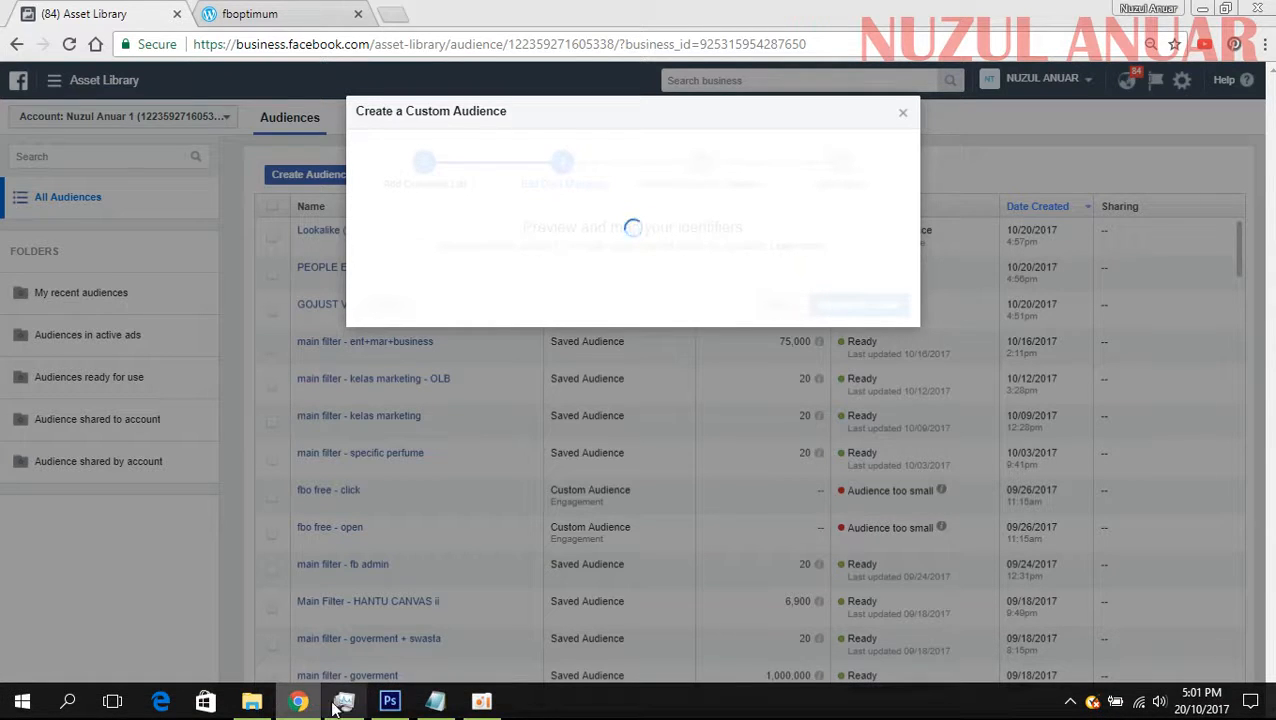
# - Upload the customer data mapped as Phone Number and create the audience, checking Task Manager while waiting
pyautogui.click(338, 706)
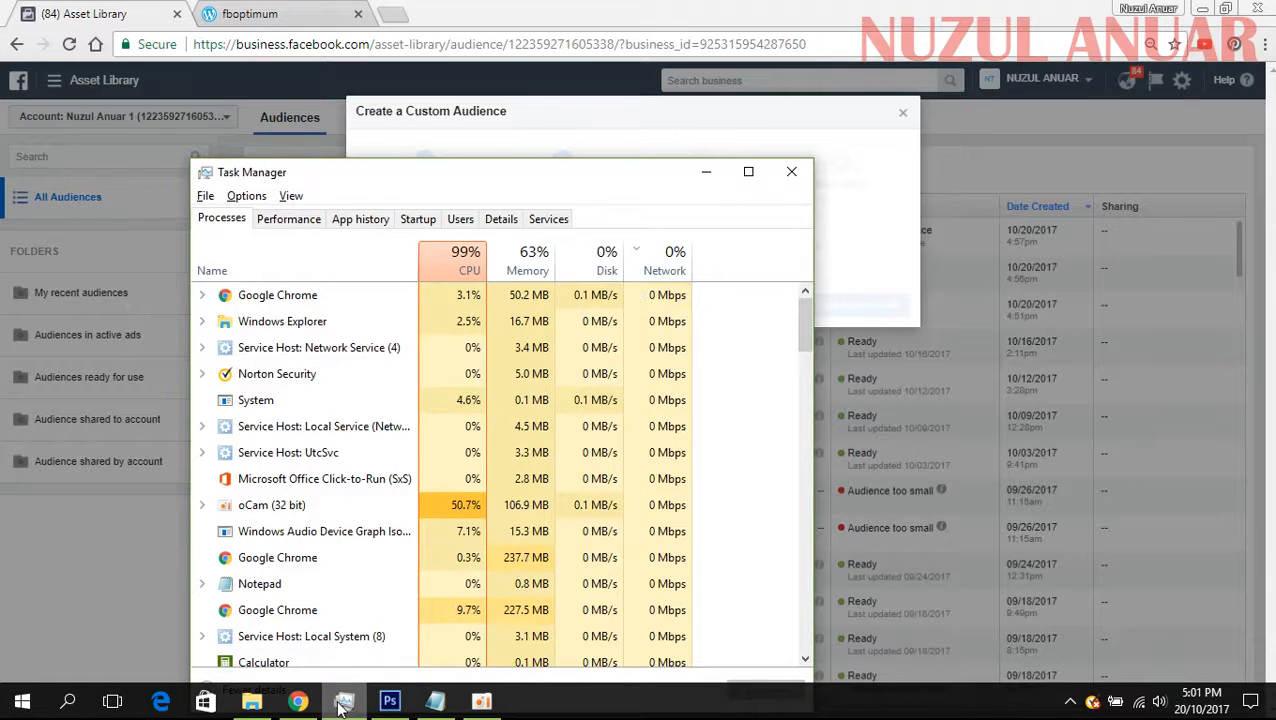
pyautogui.click(340, 706)
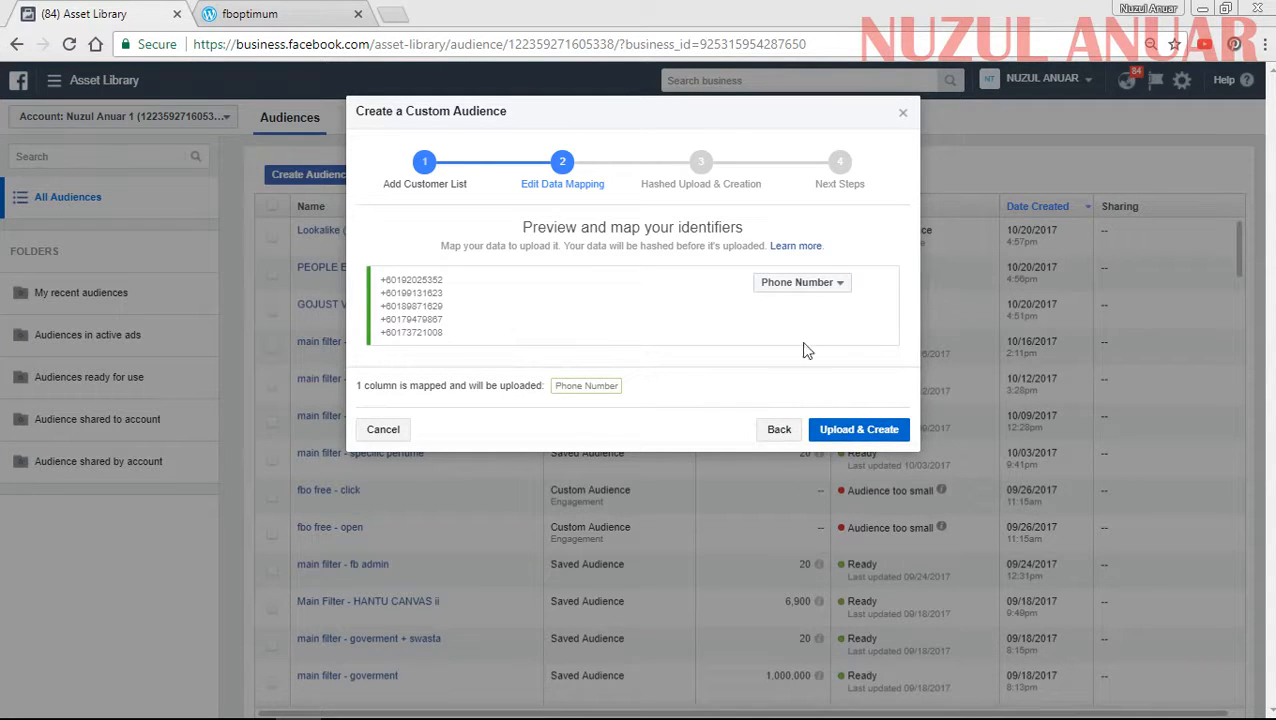
pyautogui.click(849, 433)
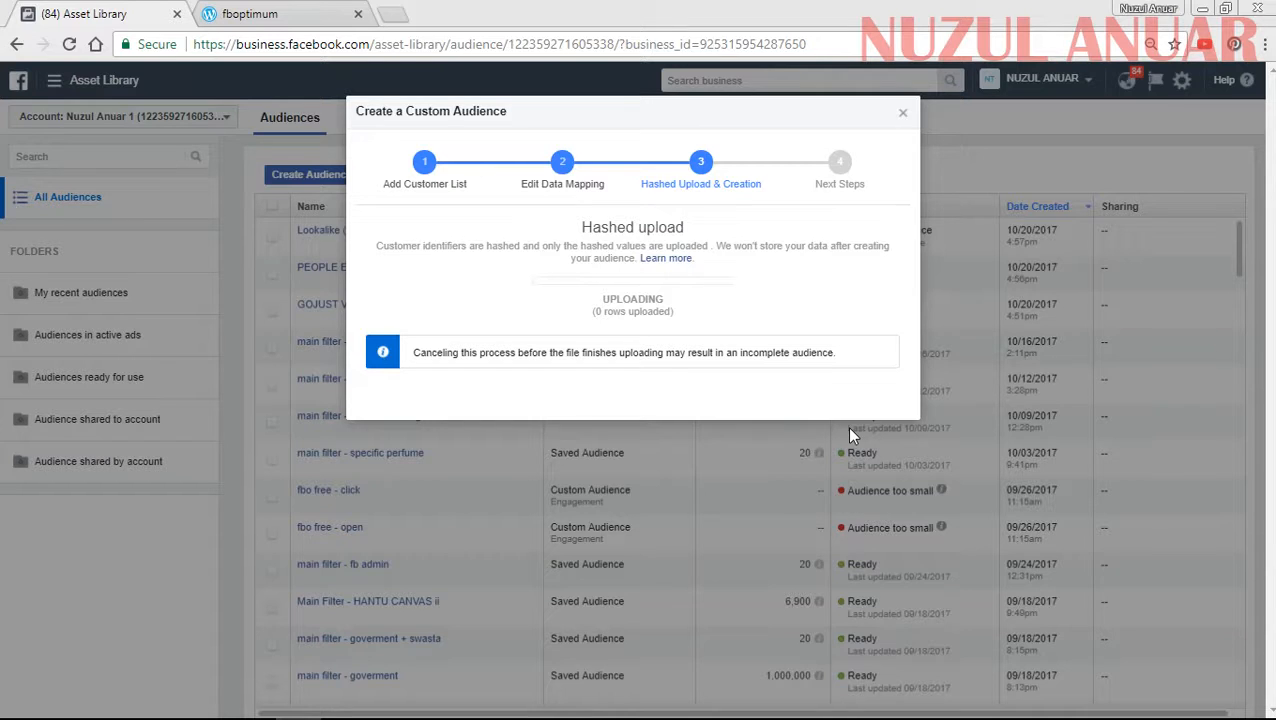
pyautogui.moveTo(508, 714)
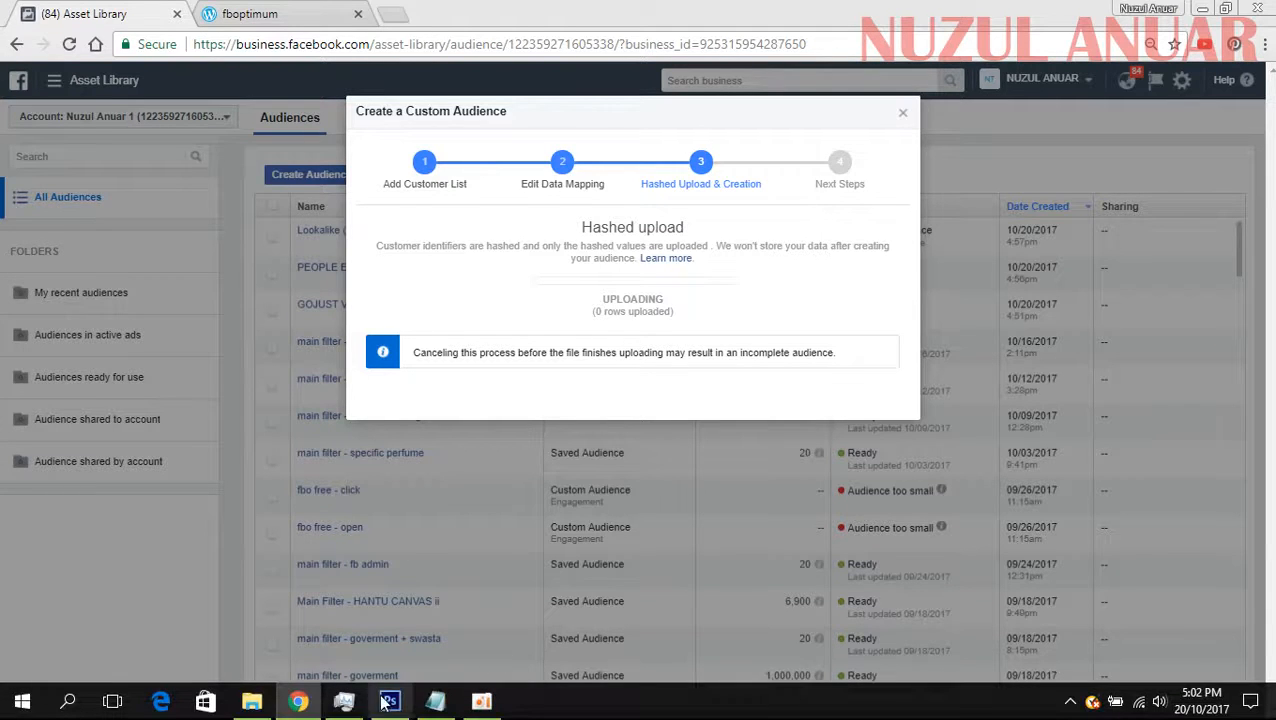
pyautogui.click(344, 704)
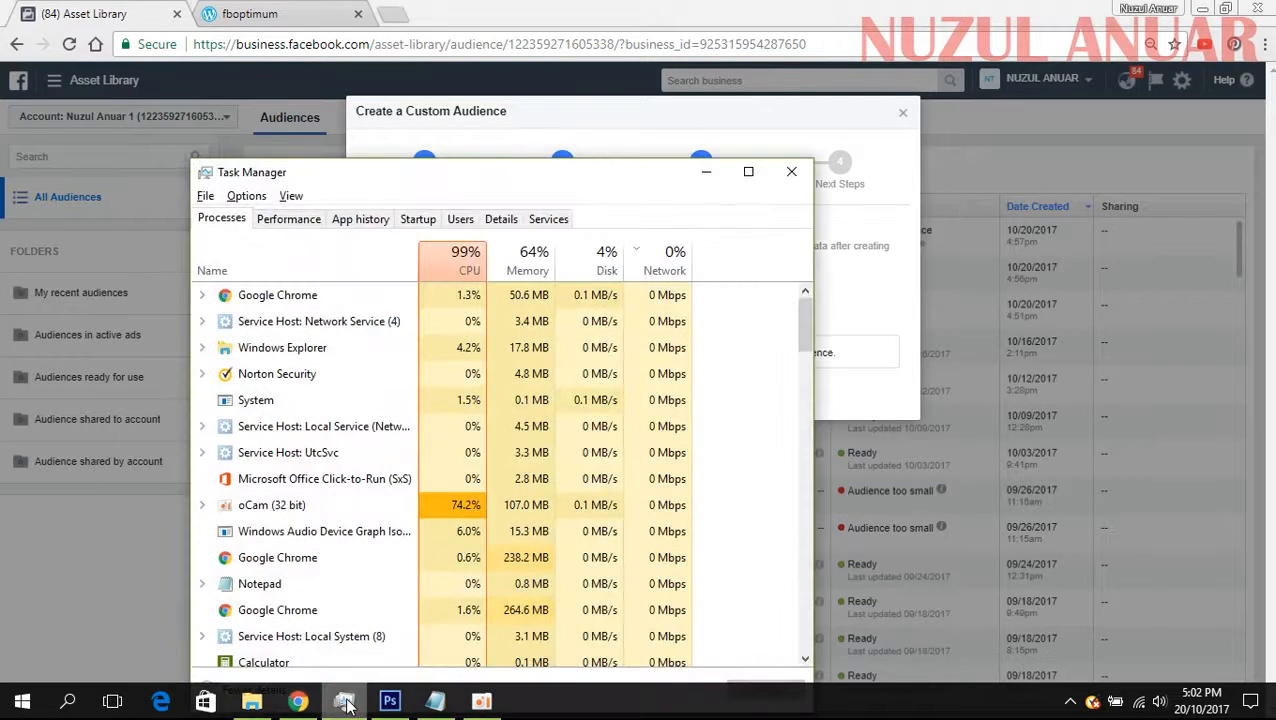
pyautogui.click(344, 704)
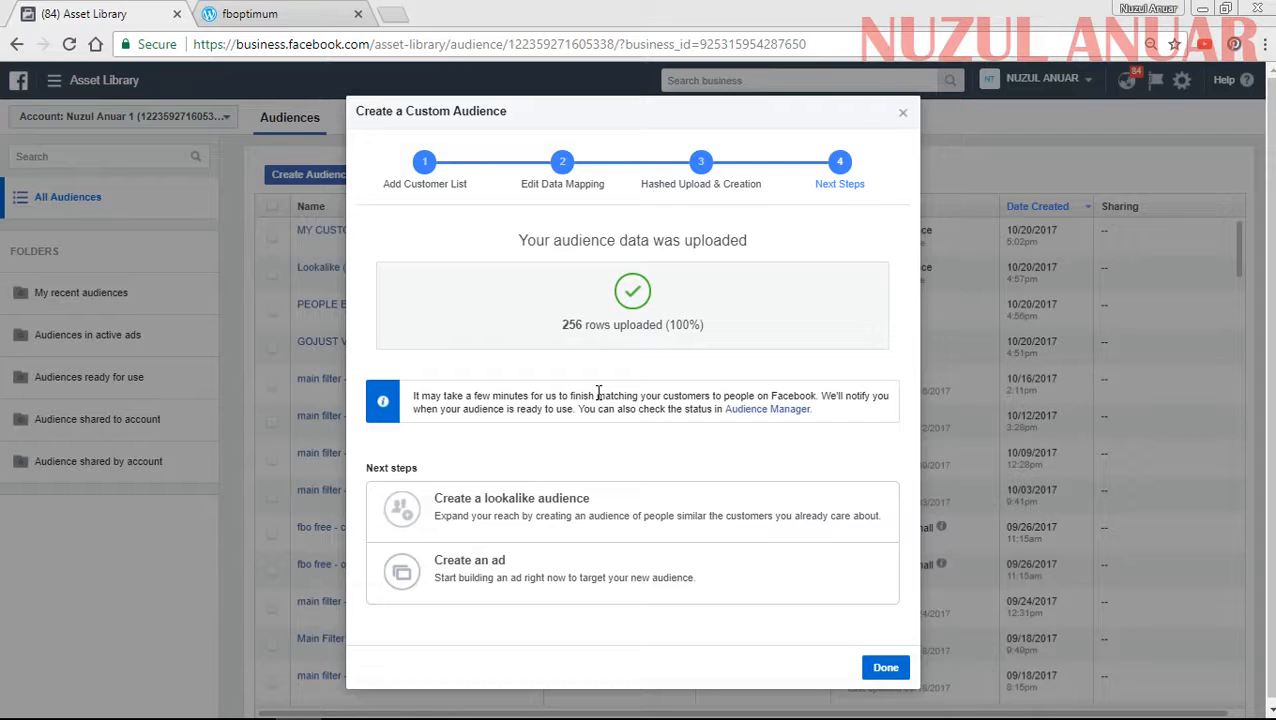
# - Create a lookalike audience from MY CUSTOMER LIST with Malaysia as the location and a size of 1%
pyautogui.click(884, 670)
pyautogui.click(556, 118)
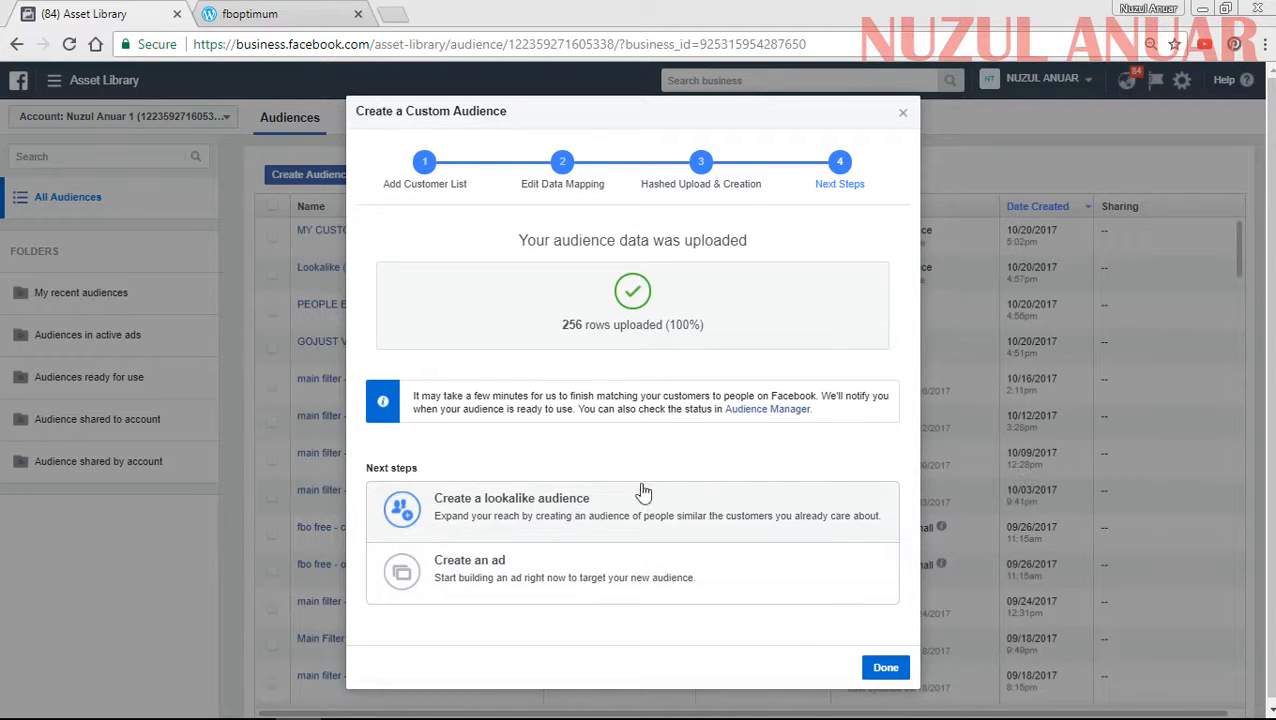
pyautogui.click(537, 513)
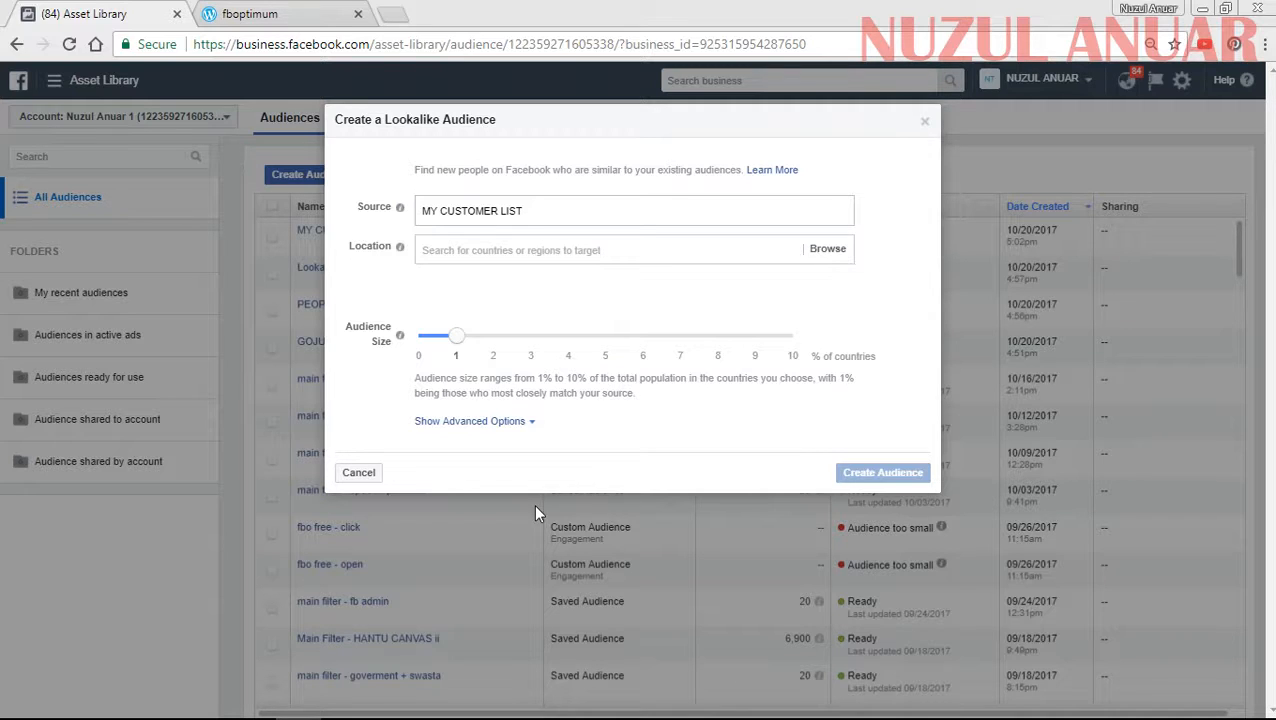
pyautogui.click(474, 251)
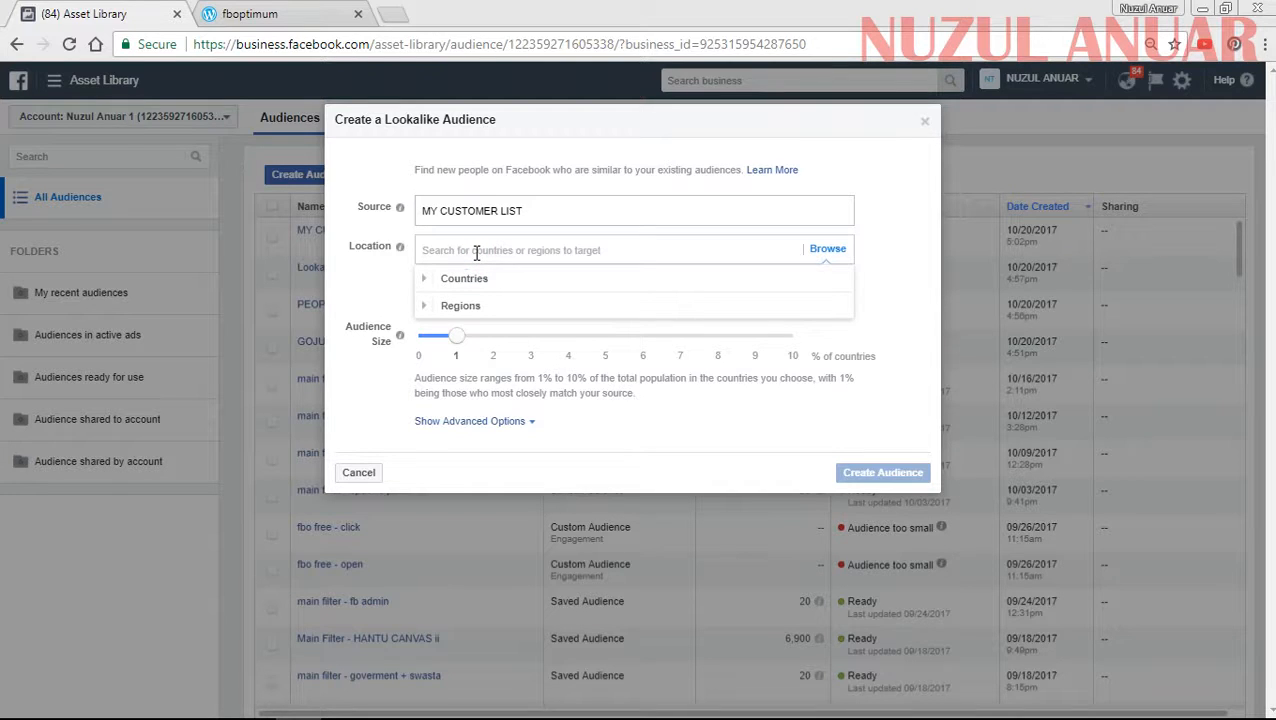
pyautogui.write('MALAY')
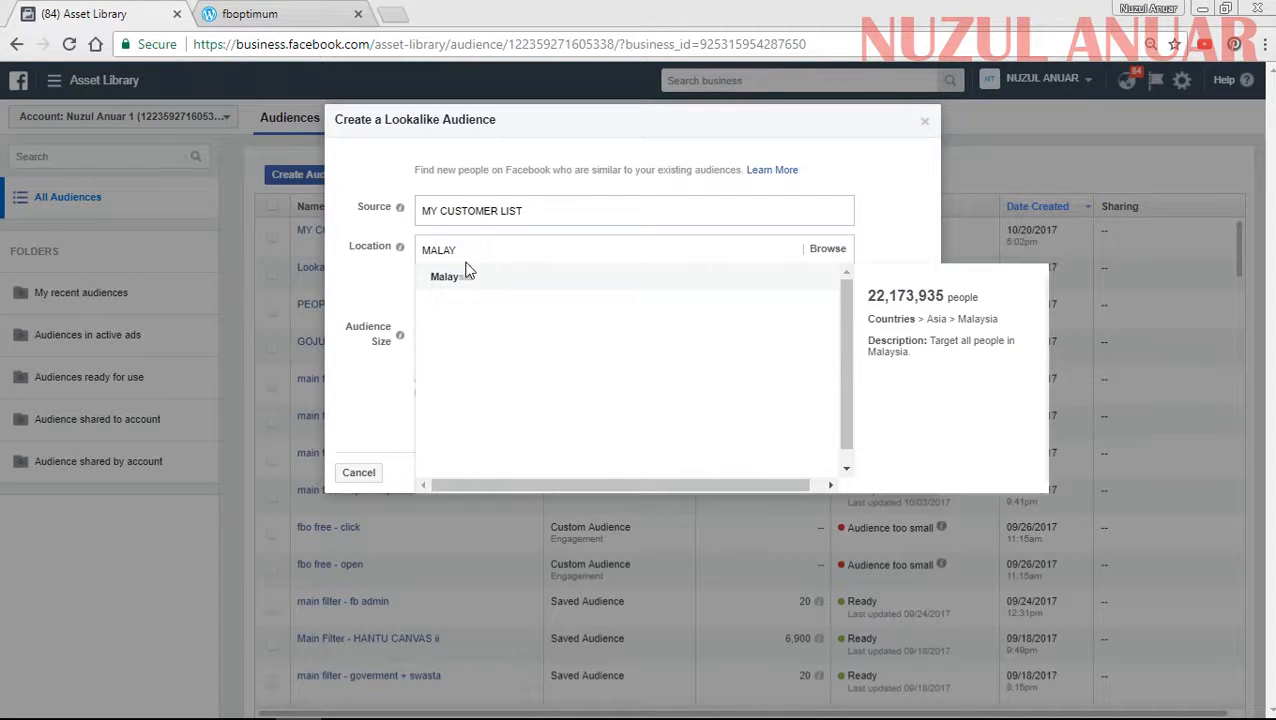
pyautogui.click(455, 276)
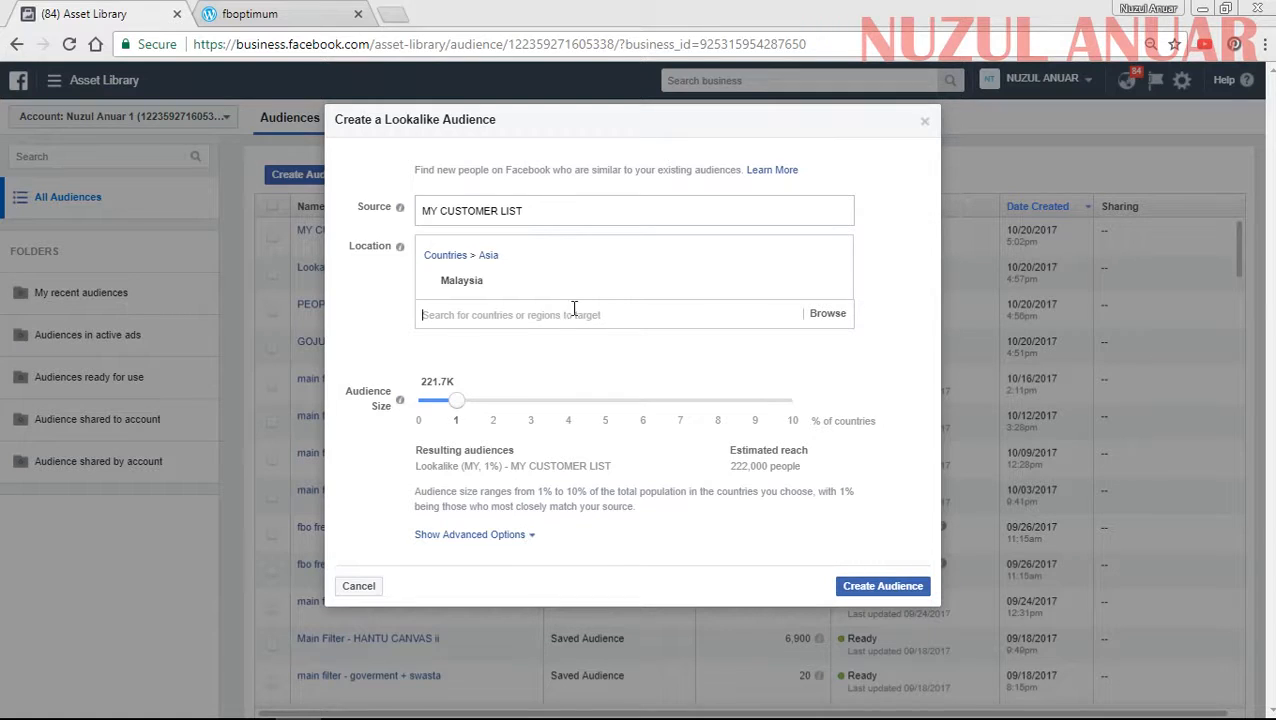
pyautogui.click(880, 590)
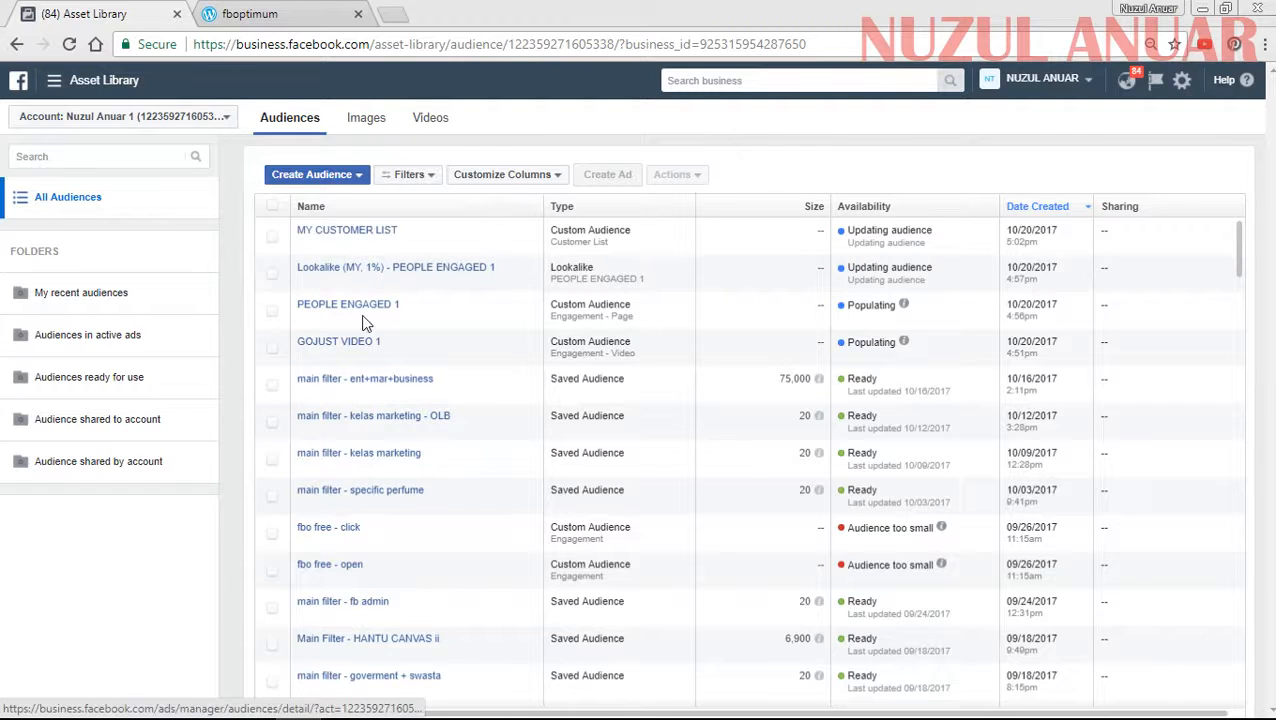
# - Reload the audience list and examine the size of the PEOPLE ENGAGED 1 lookalike and the details of the saved audiences
pyautogui.click(70, 46)
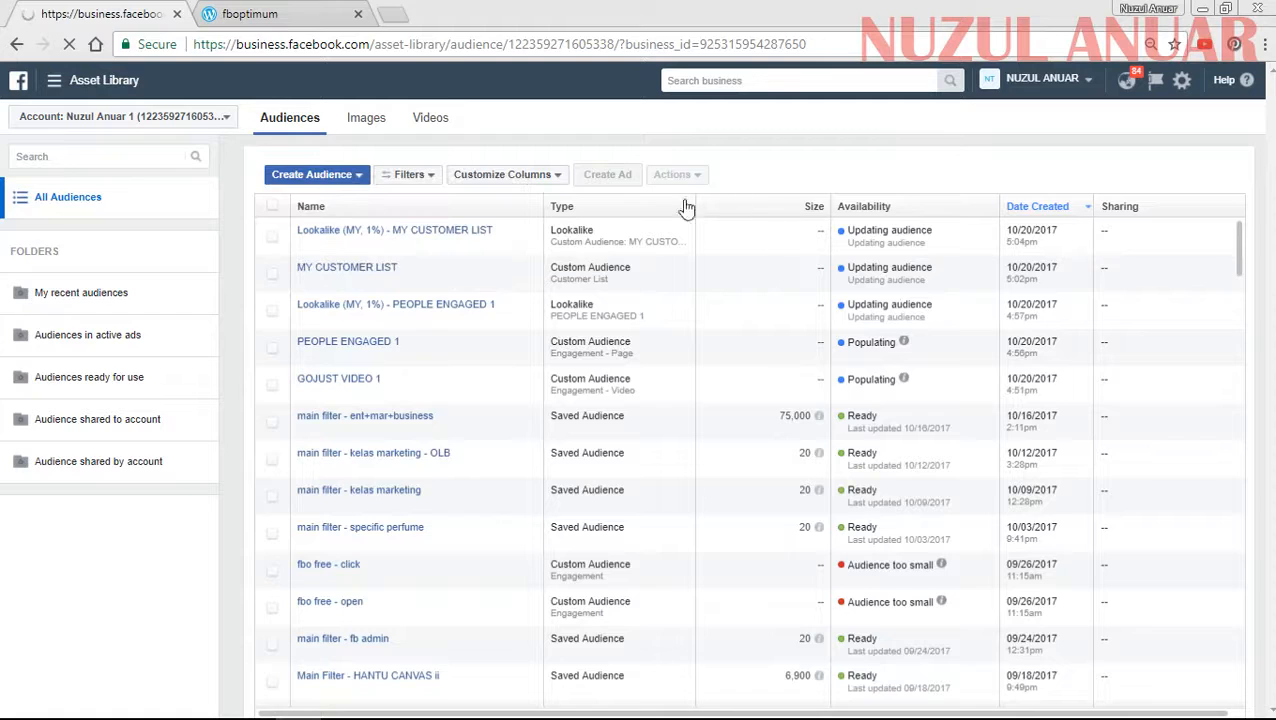
pyautogui.click(347, 305)
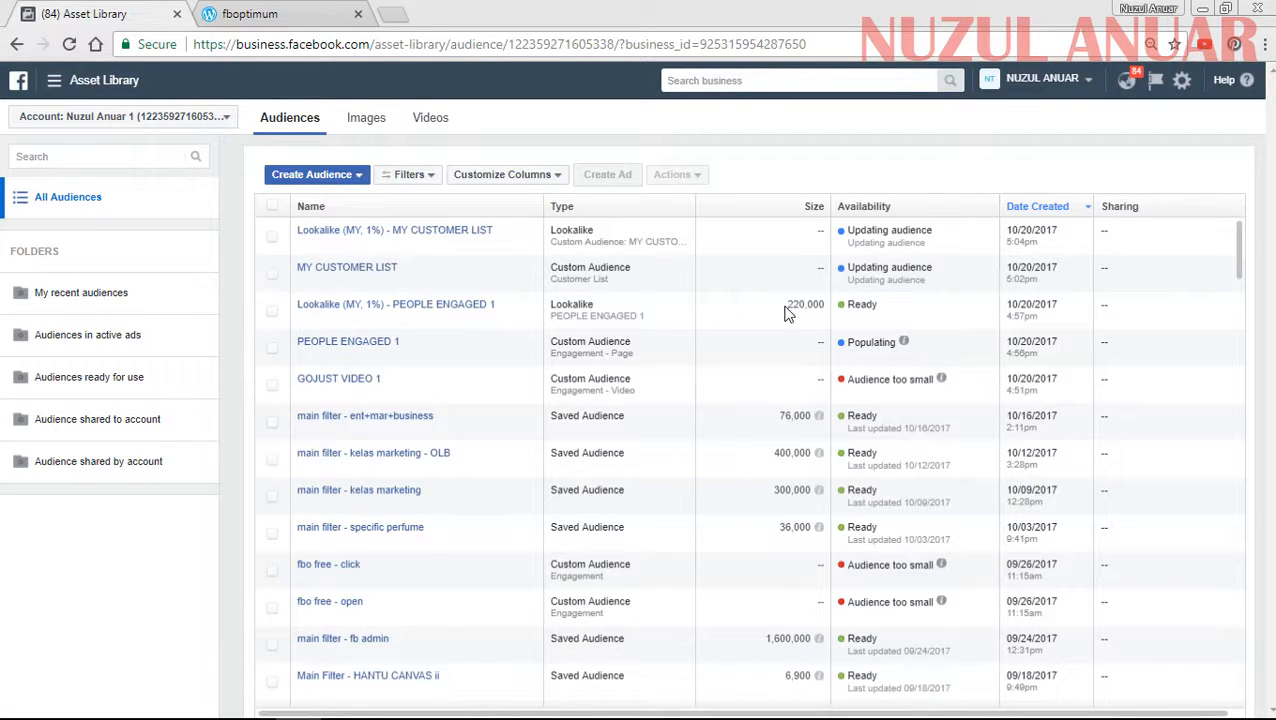
pyautogui.moveTo(787, 304); pyautogui.dragTo(812, 305)
pyautogui.click(886, 302)
pyautogui.click(790, 304)
pyautogui.moveTo(790, 304); pyautogui.dragTo(828, 305)
pyautogui.click(864, 298)
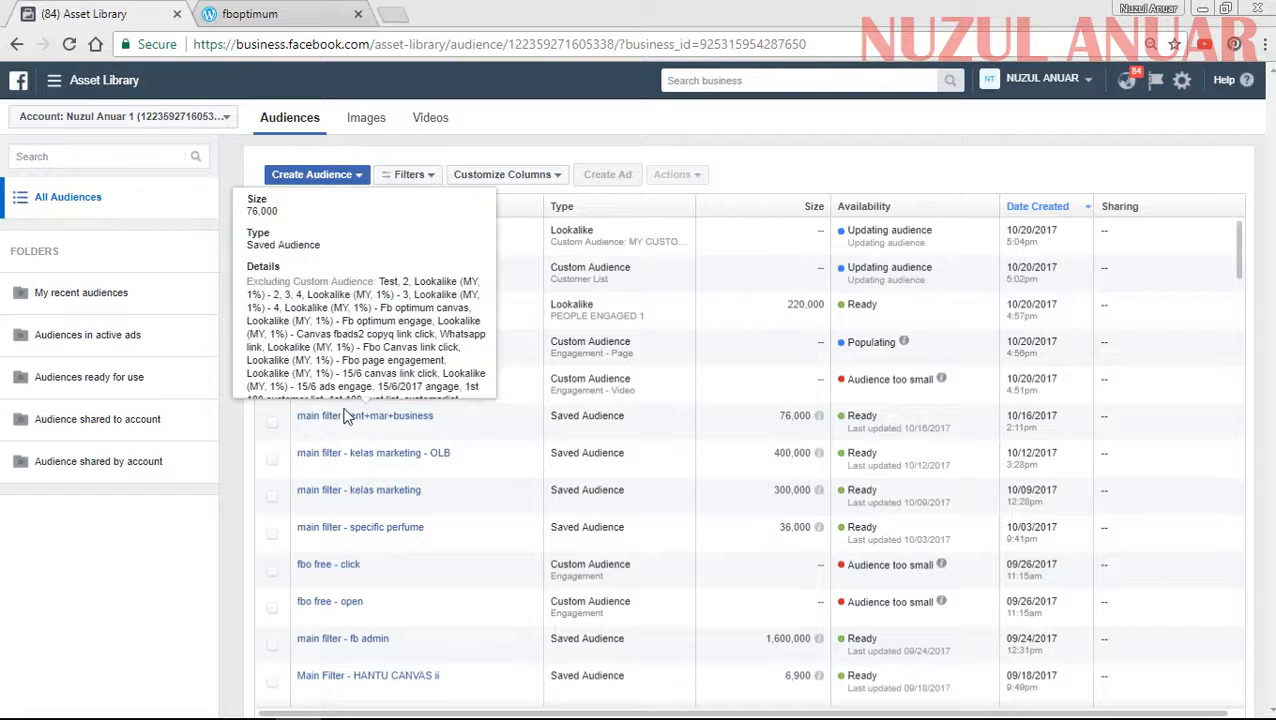
pyautogui.moveTo(350, 455)
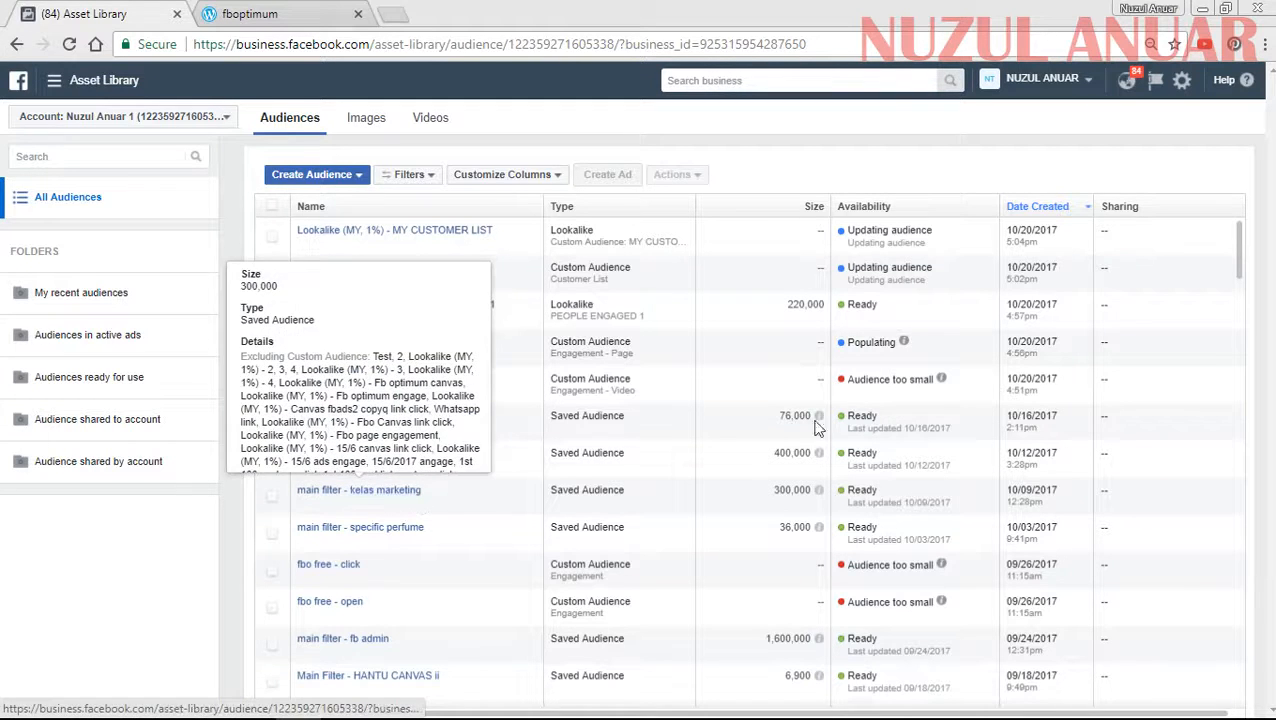
pyautogui.moveTo(785, 310); pyautogui.dragTo(824, 308)
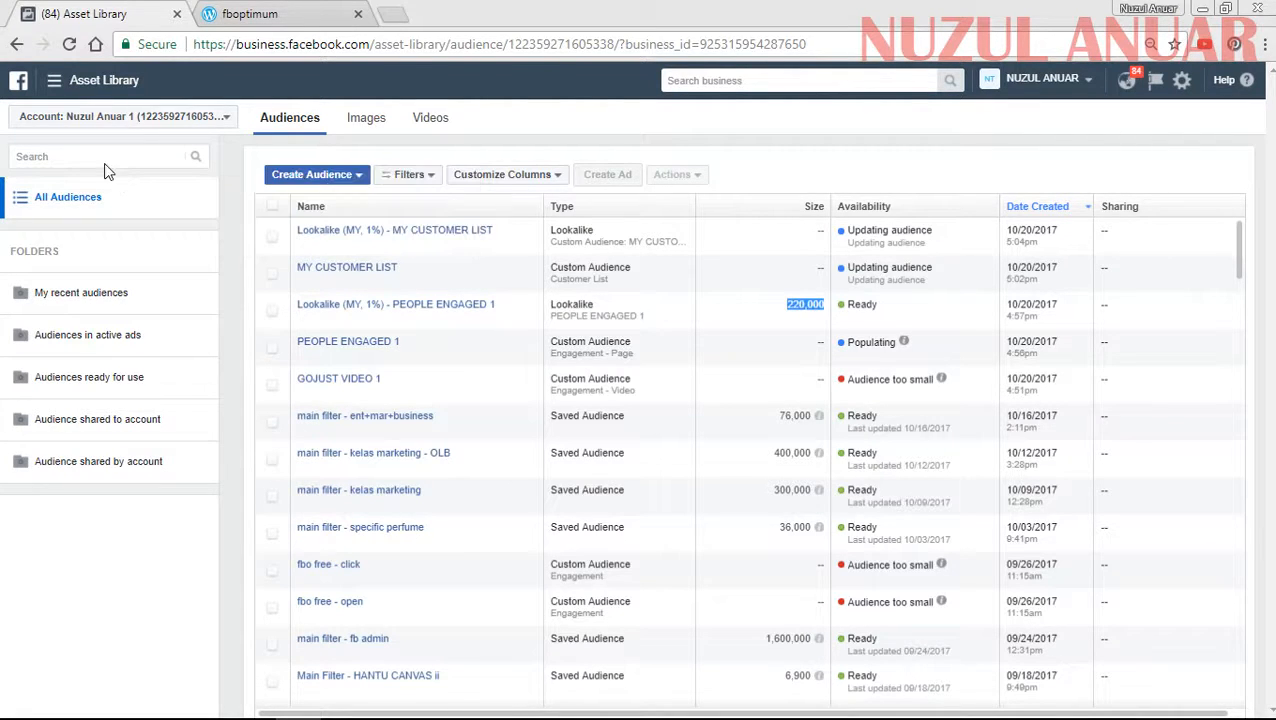
pyautogui.click(77, 95)
pyautogui.click(401, 95)
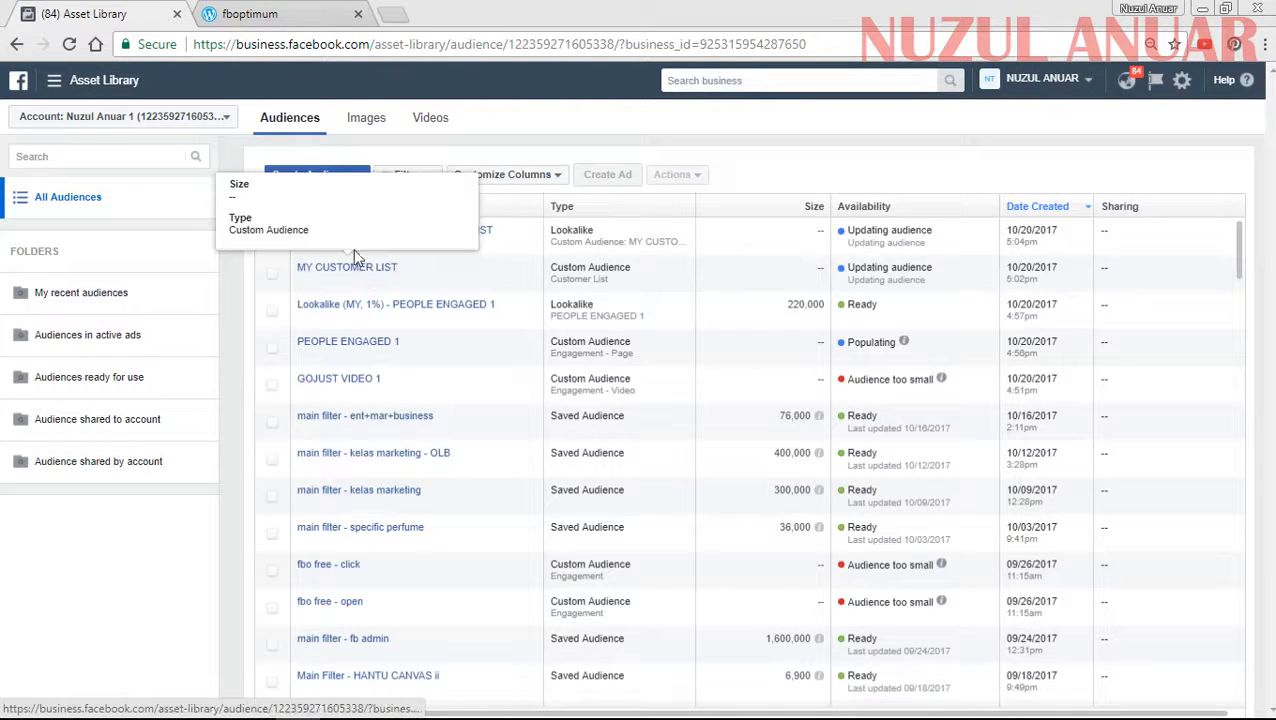
# - Switch to Ads Manager and start a new campaign, reloading the creation page and going to the campaign name
pyautogui.click(80, 82)
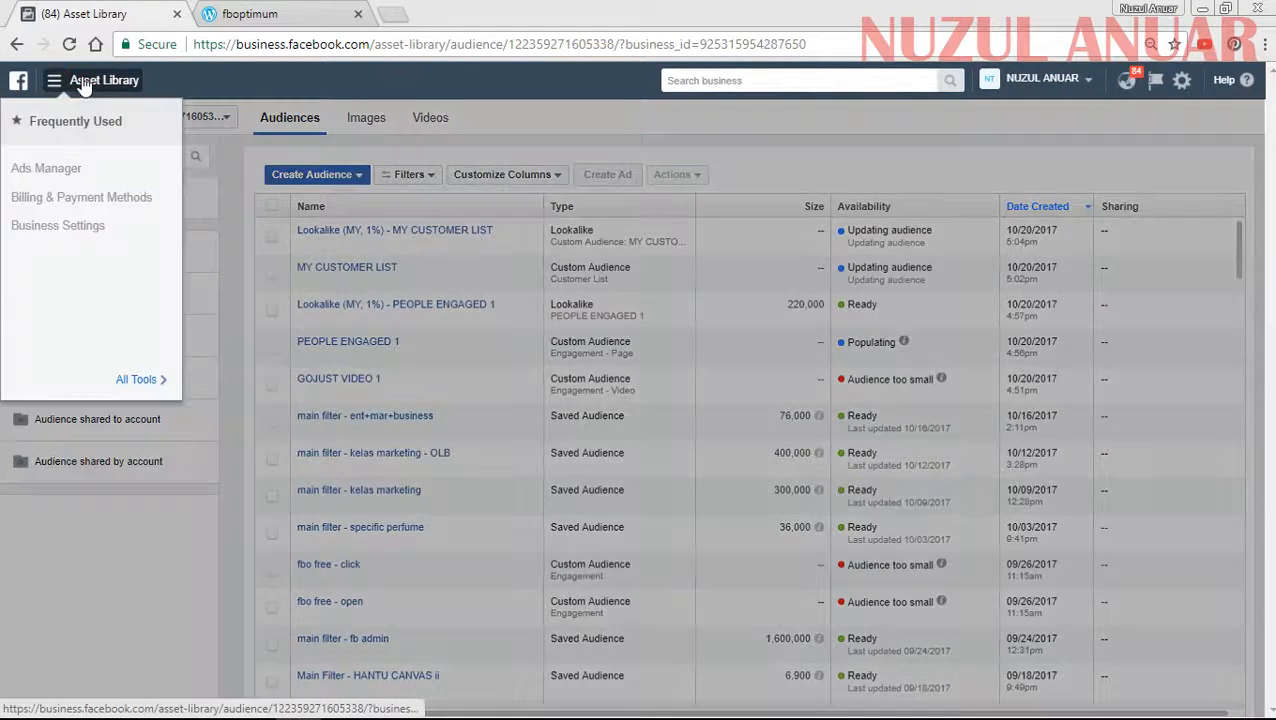
pyautogui.click(47, 168)
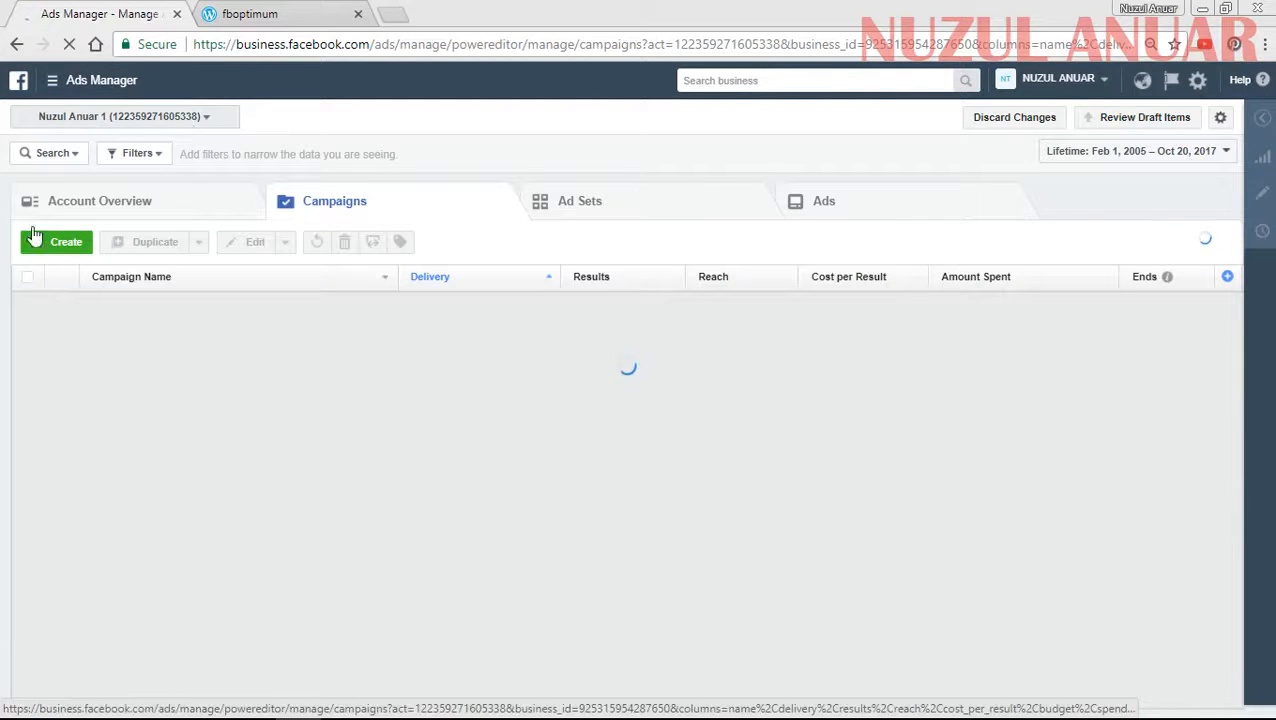
pyautogui.click(36, 244)
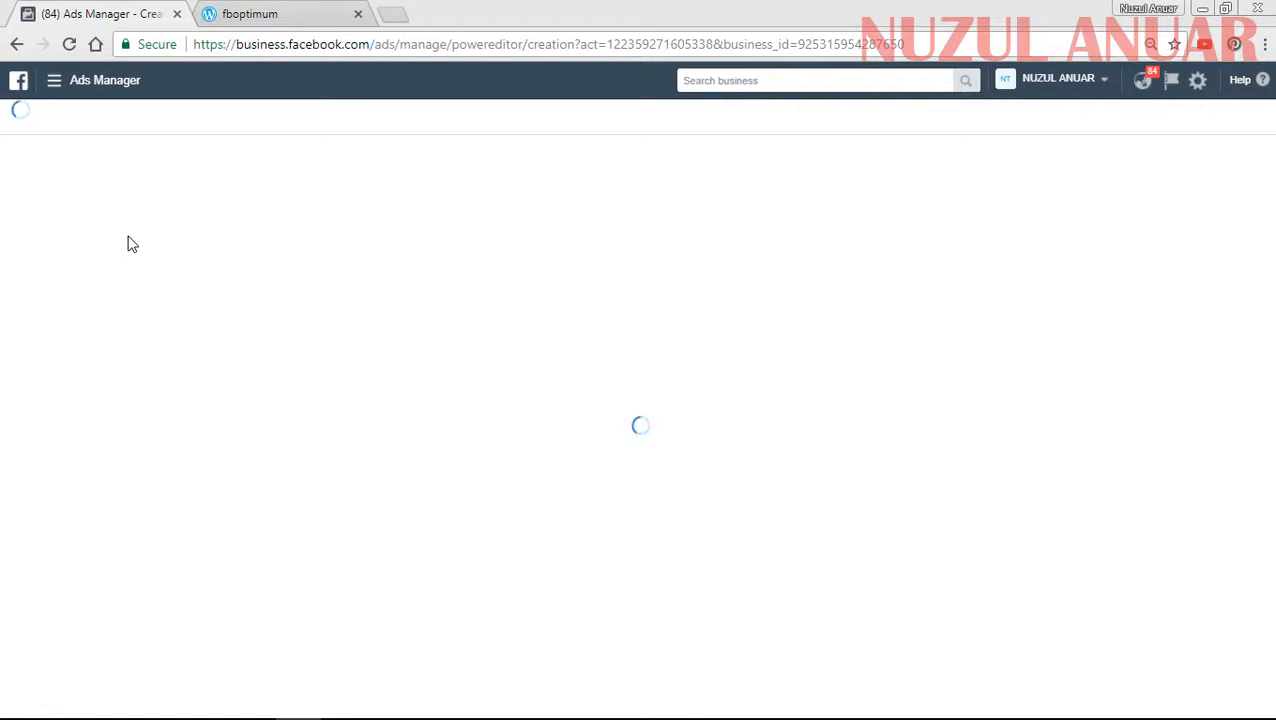
pyautogui.click(70, 46)
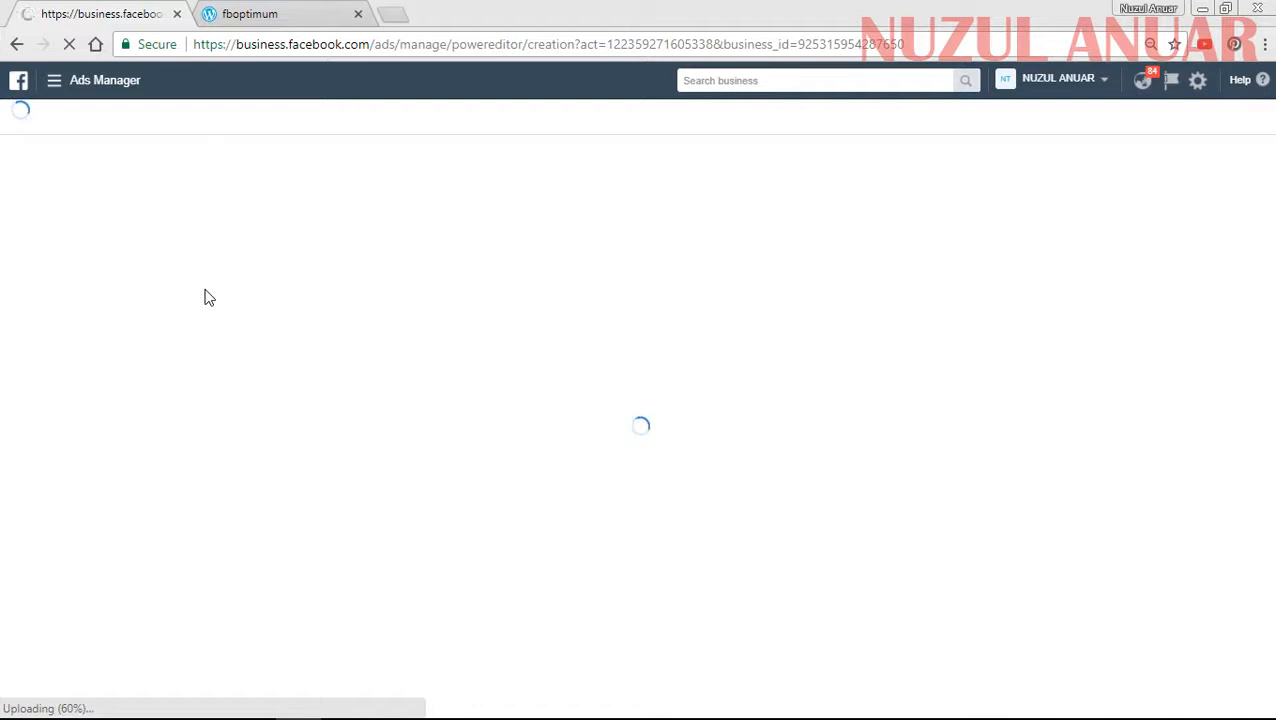
pyautogui.moveTo(245, 716)
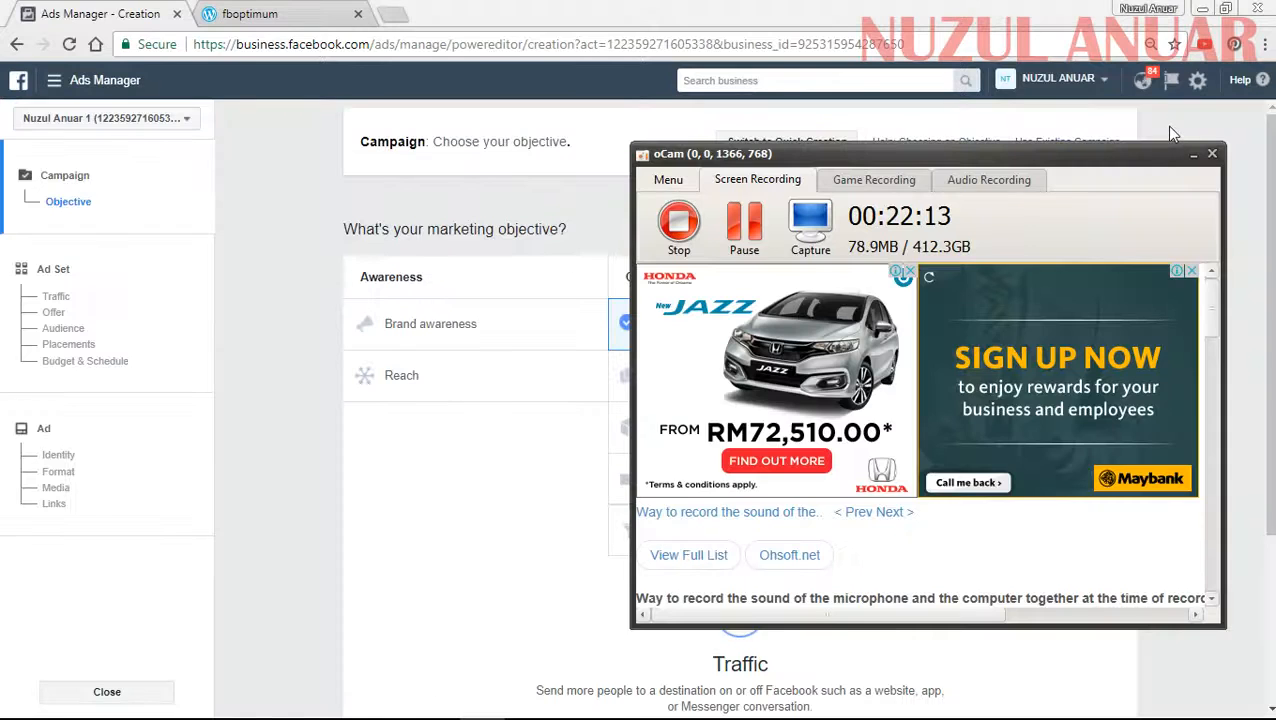
pyautogui.click(1168, 126)
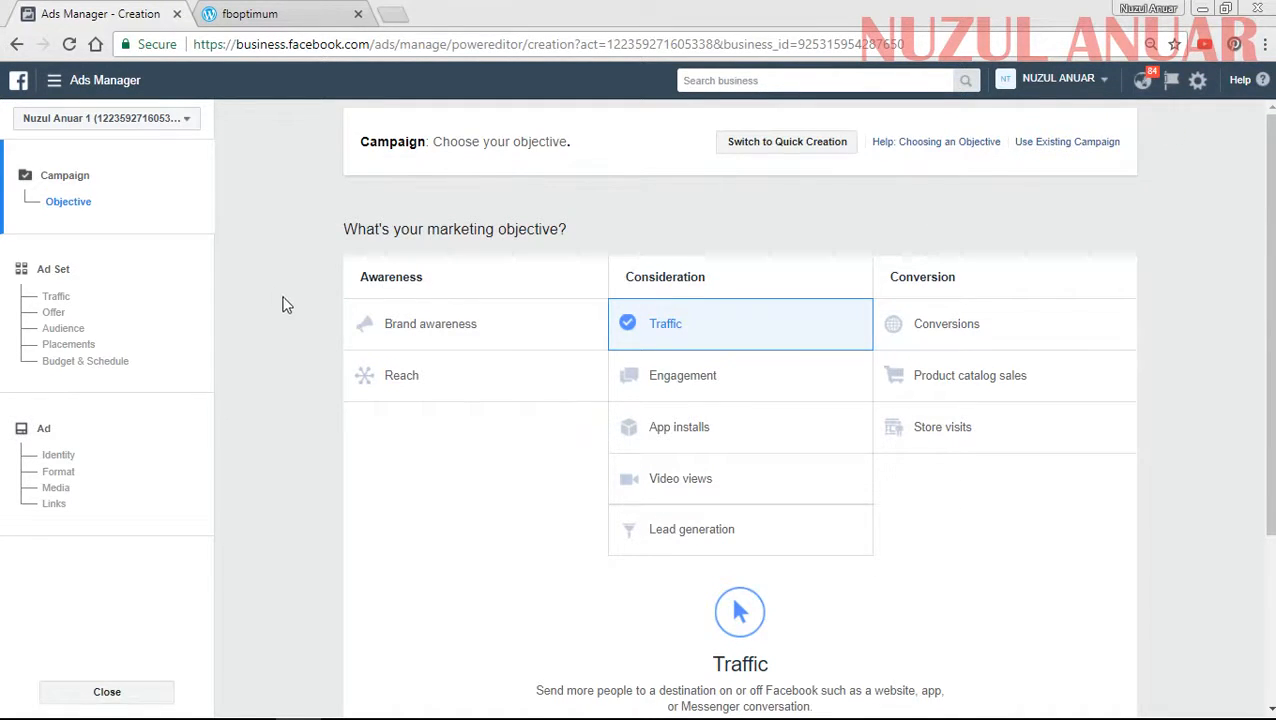
pyautogui.scroll(-2, 296, 313)
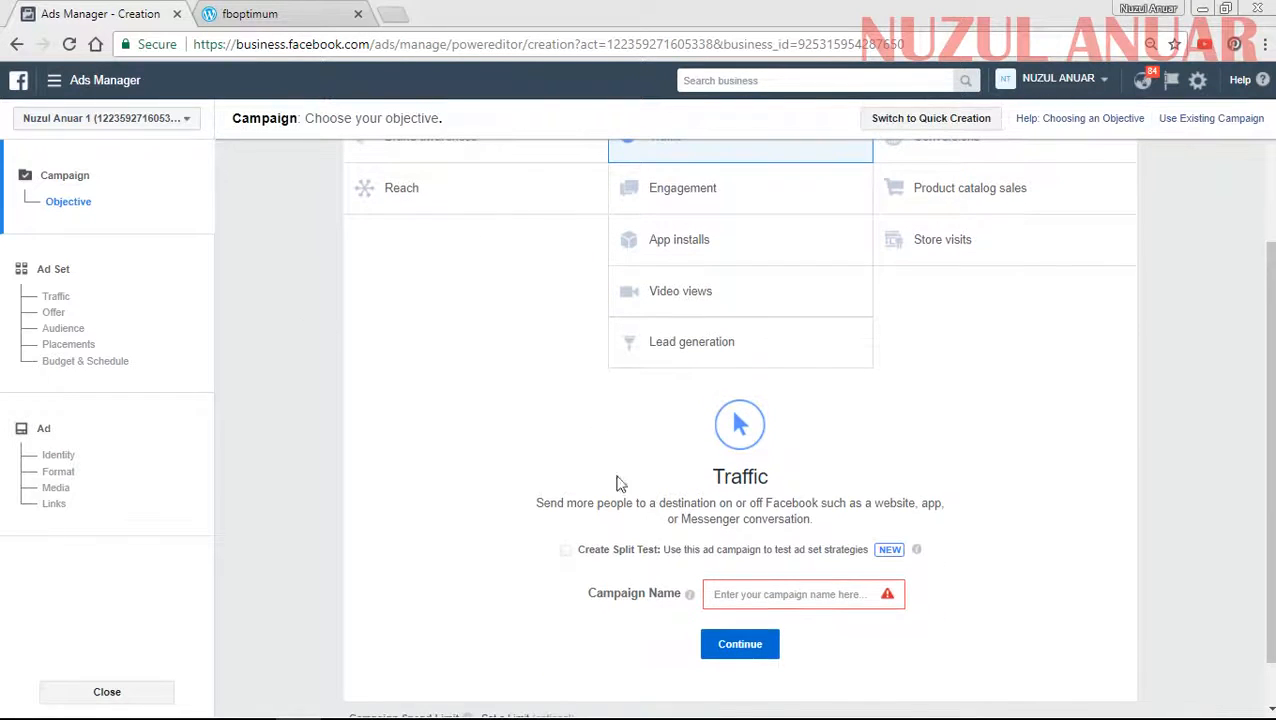
# - Name the Traffic campaign TEST and try to continue to the ad set
pyautogui.click(740, 590)
pyautogui.write('TEST')
pyautogui.click(744, 647)
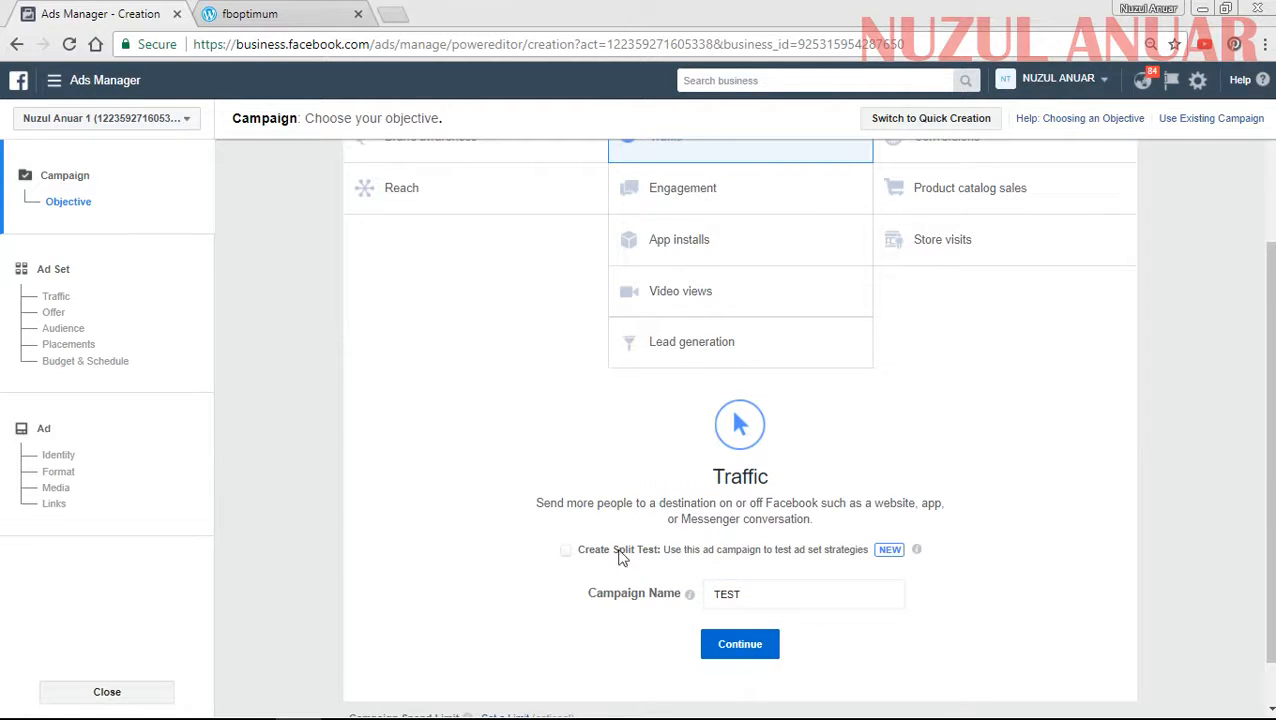
# - Choose the Engagement objective, name the campaign TESTEngagement and continue to the ad set
pyautogui.click(692, 190)
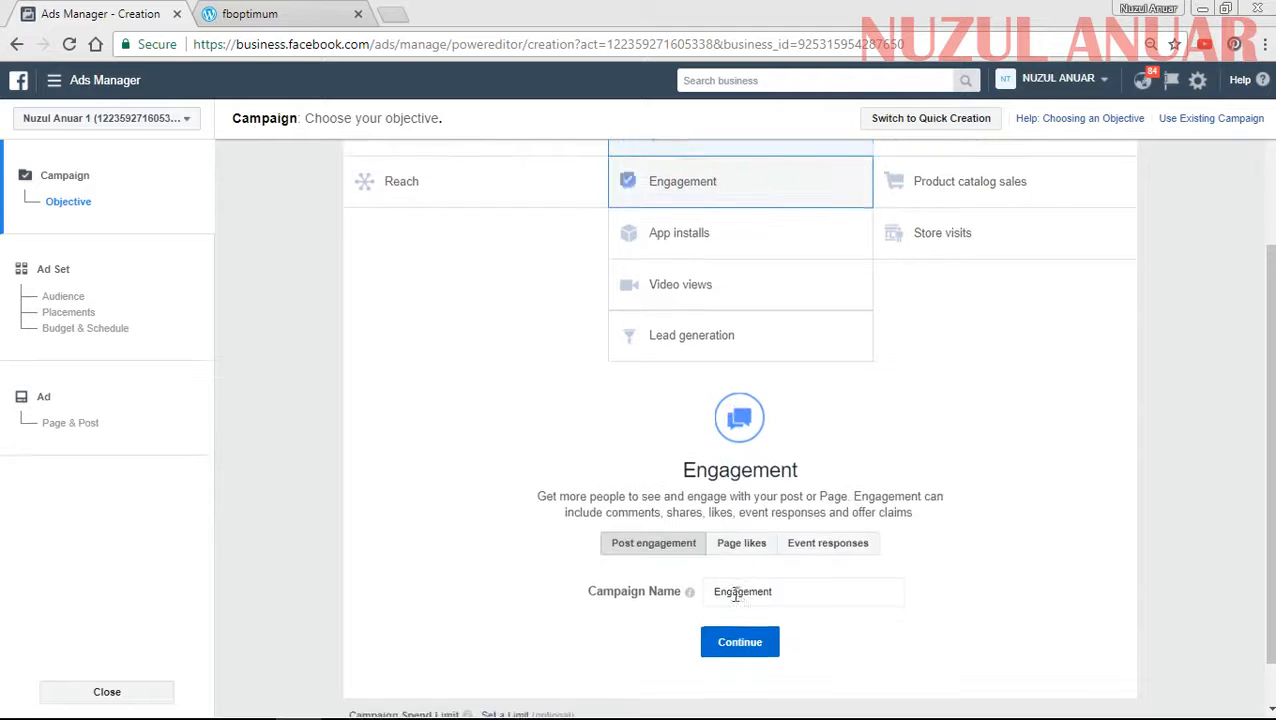
pyautogui.scroll(-1, 735, 575)
pyautogui.click(713, 536)
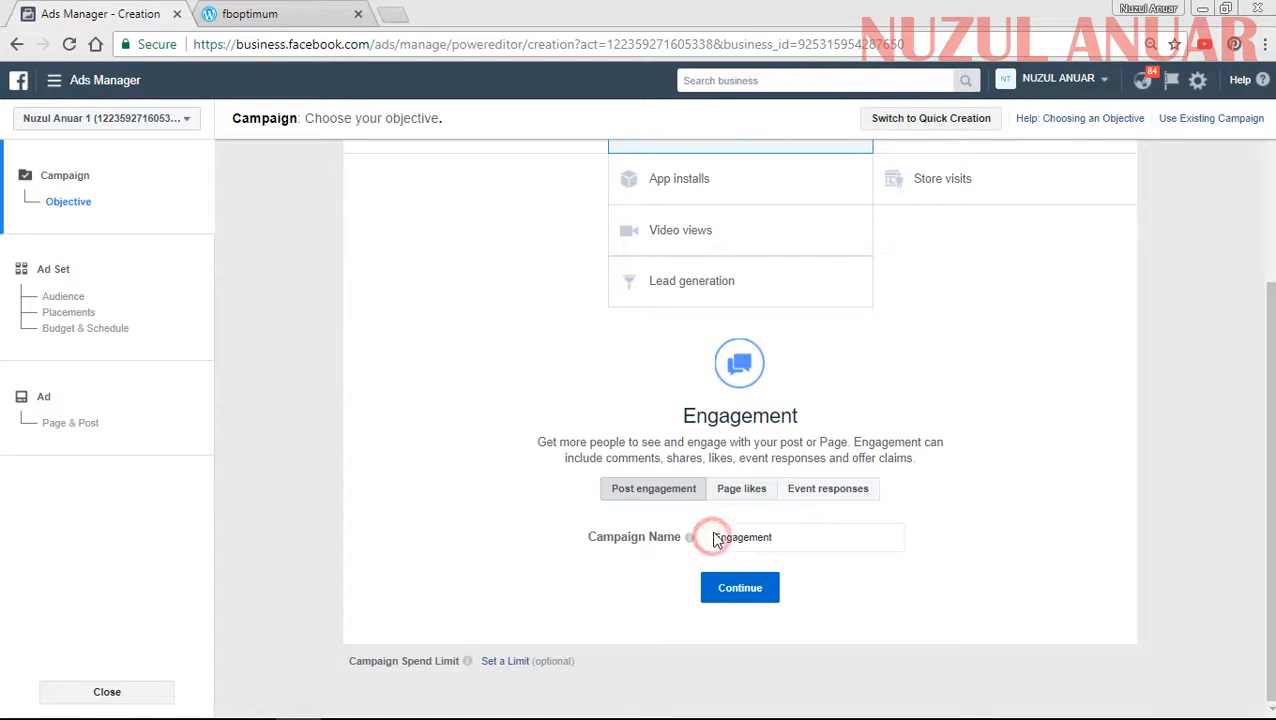
pyautogui.write('TEST')
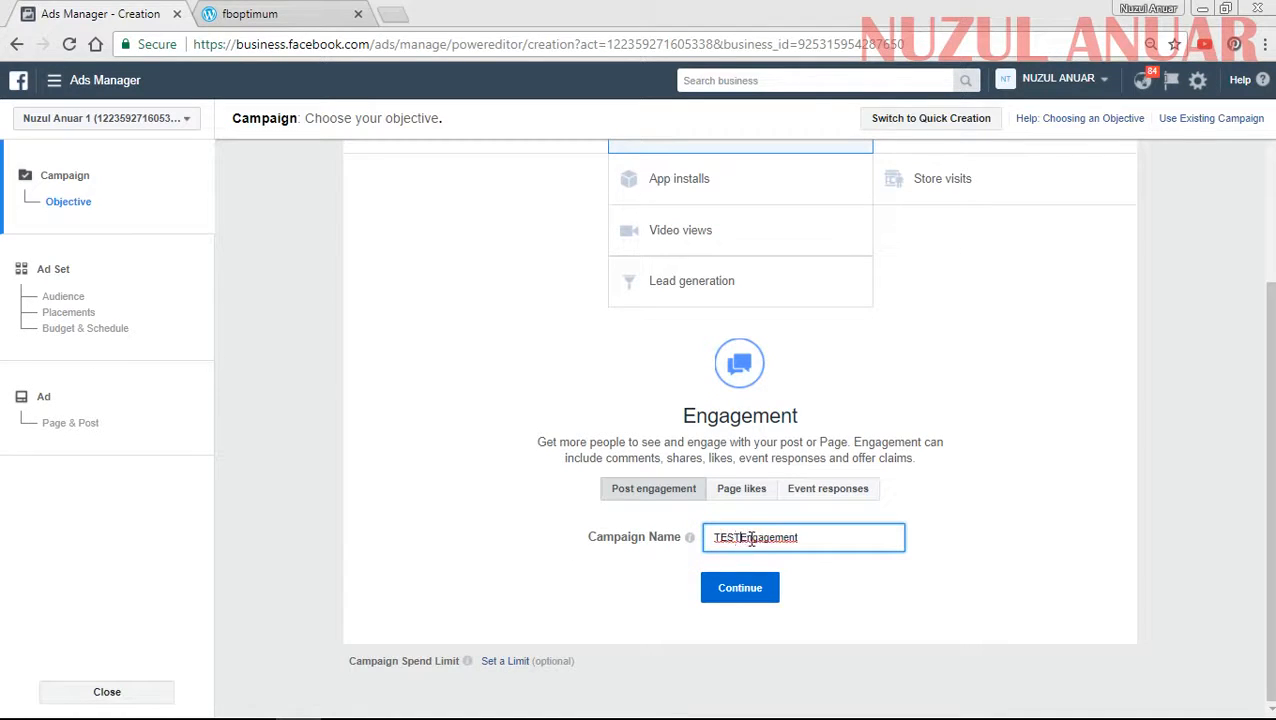
pyautogui.scroll(3, 703, 391)
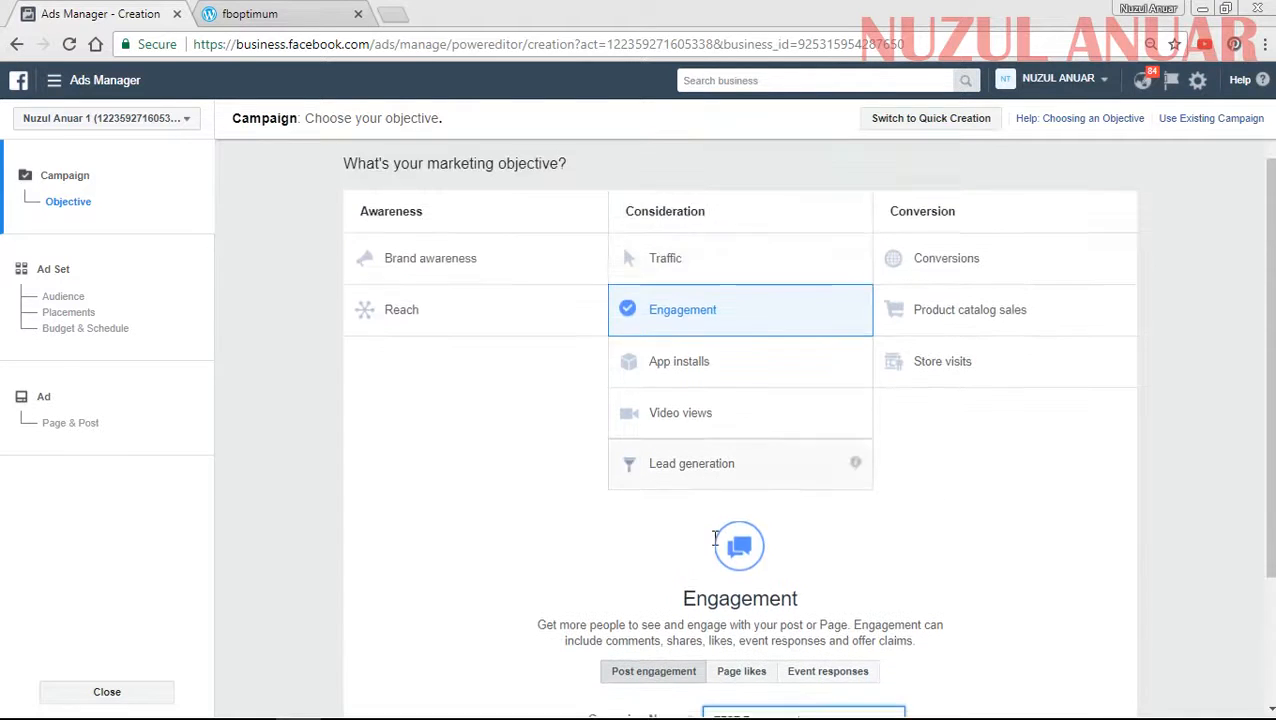
pyautogui.scroll(-3, 718, 560)
pyautogui.click(726, 592)
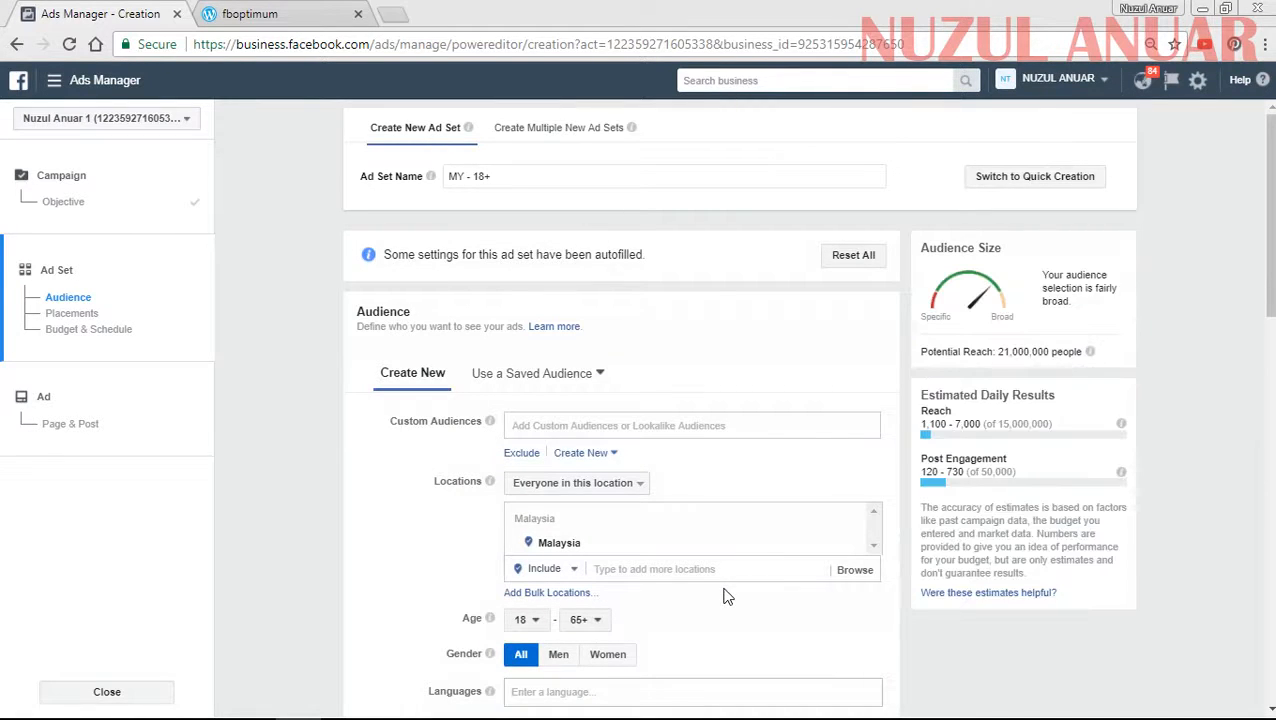
# - Apply the saved audience named main filter to the ad set
pyautogui.scroll(-2, 368, 458)
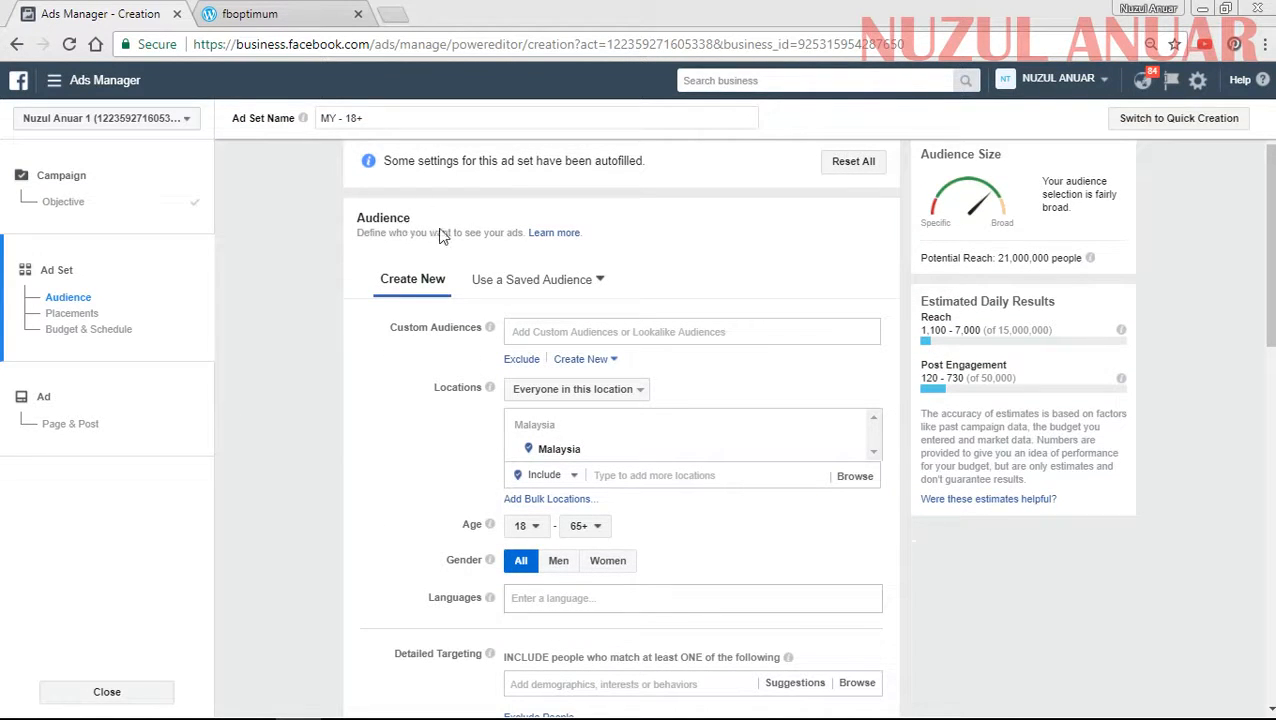
pyautogui.click(552, 285)
pyautogui.scroll(-3, 578, 450)
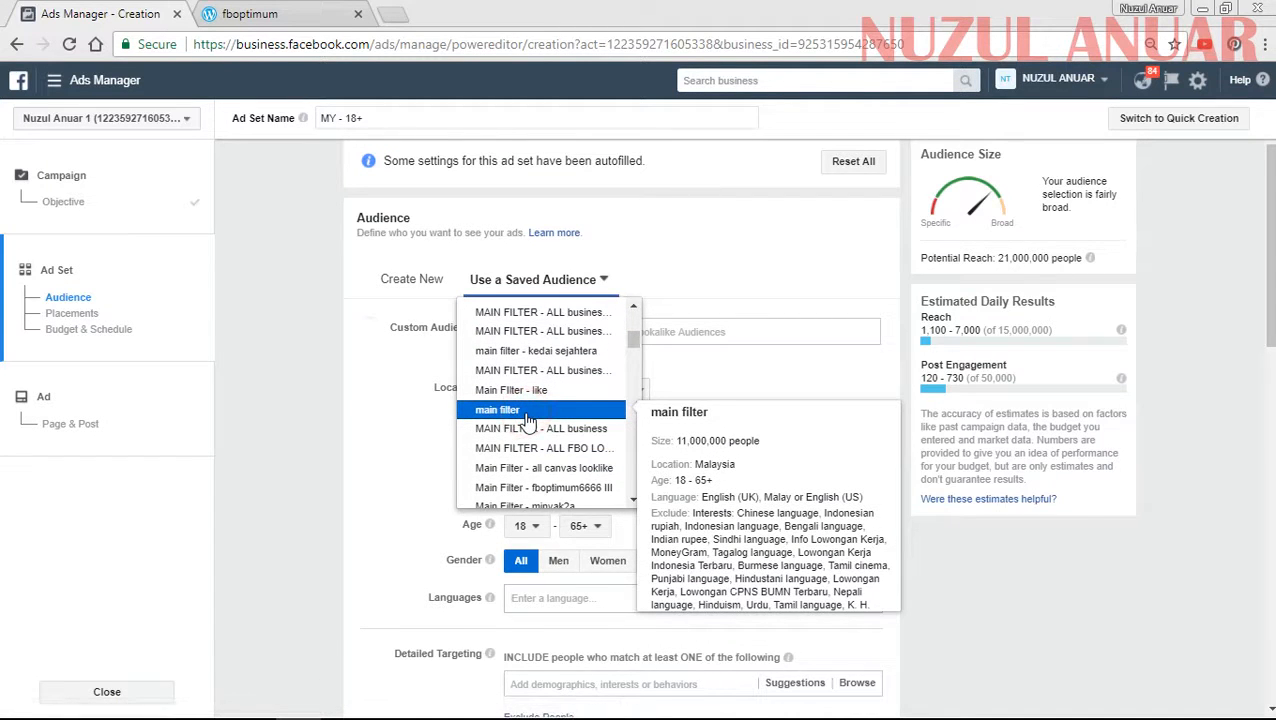
pyautogui.click(528, 413)
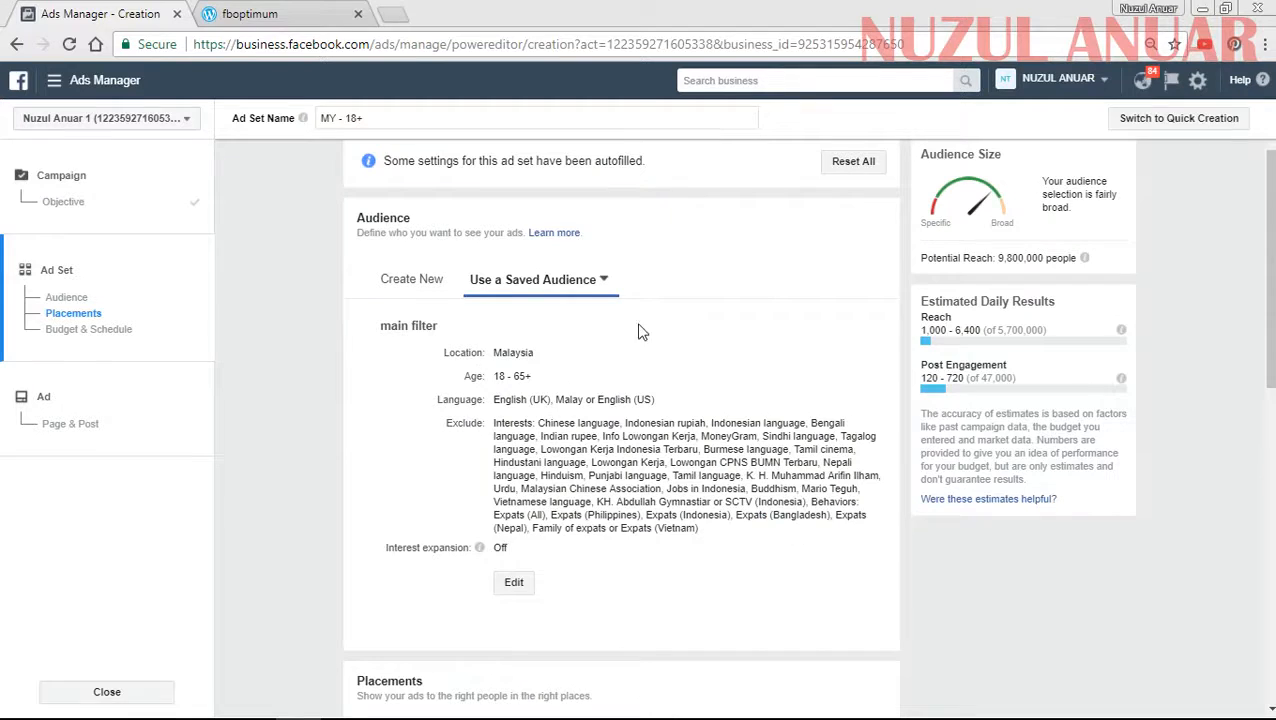
# - Open the main filter audience for editing and include the Lookalike (MY, 1%) - MY CUSTOMER LIST audience
pyautogui.click(513, 584)
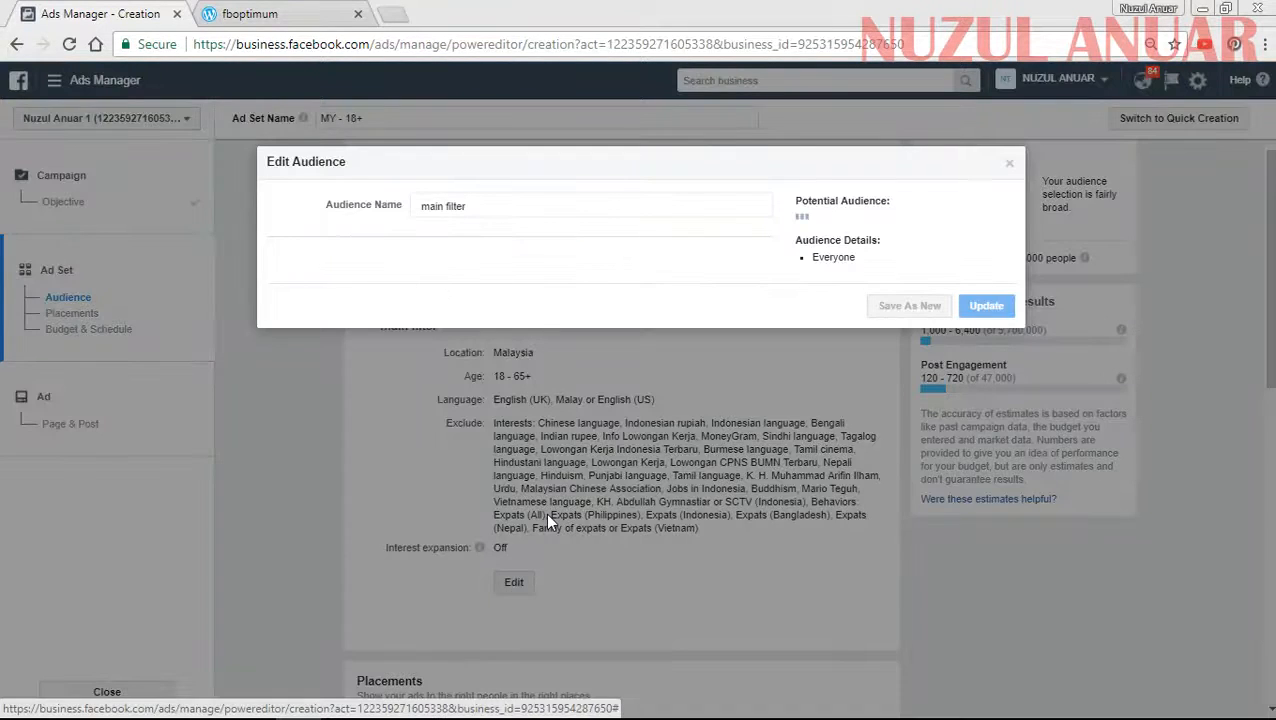
pyautogui.scroll(-1, 367, 317)
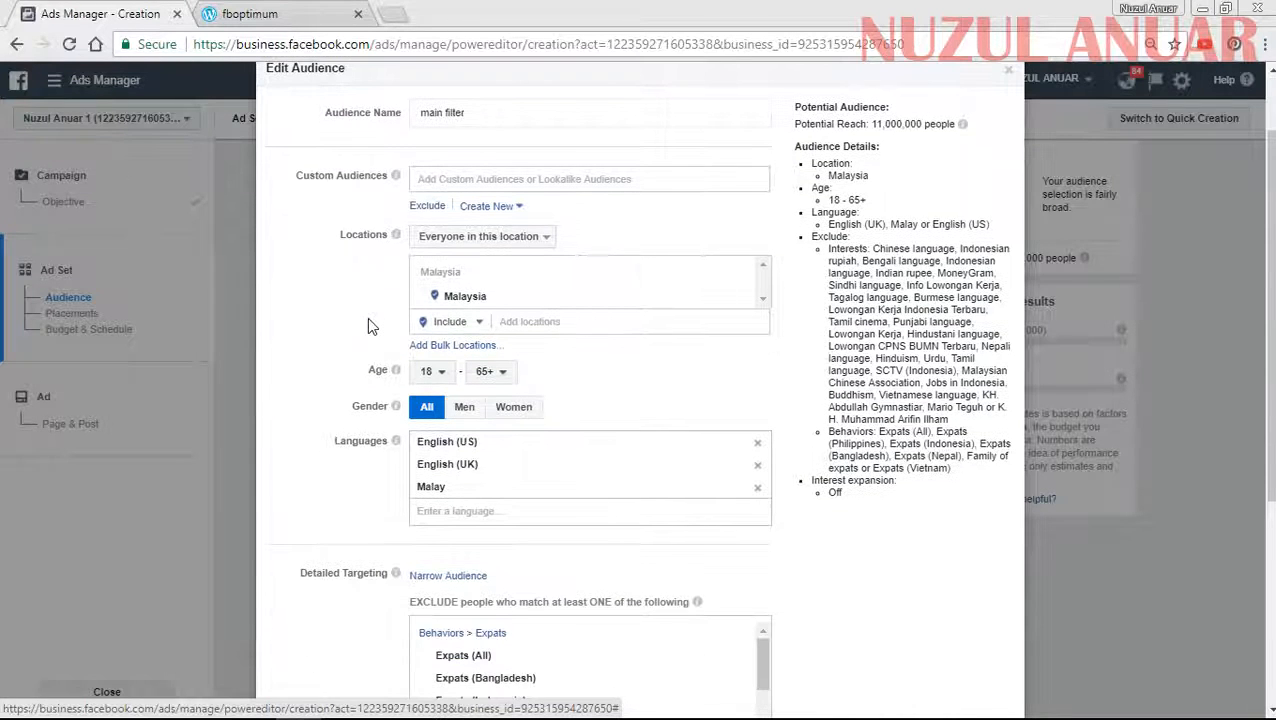
pyautogui.scroll(1, 367, 317)
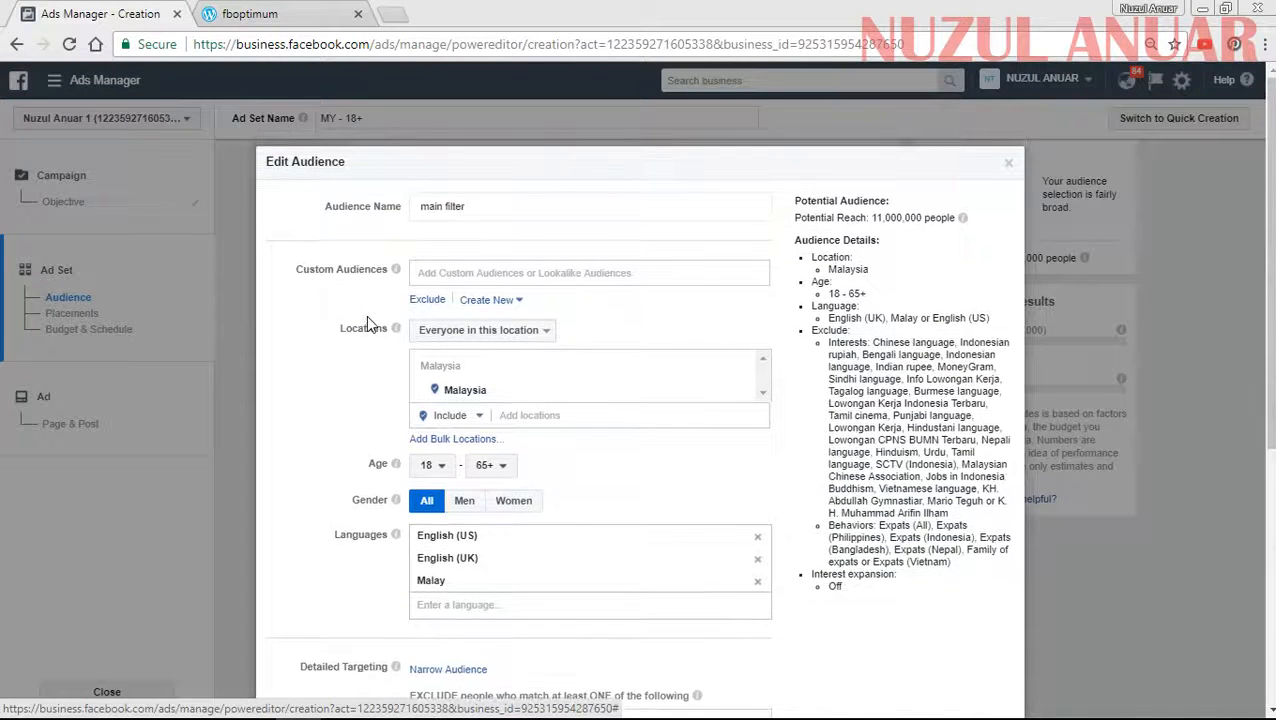
pyautogui.click(444, 275)
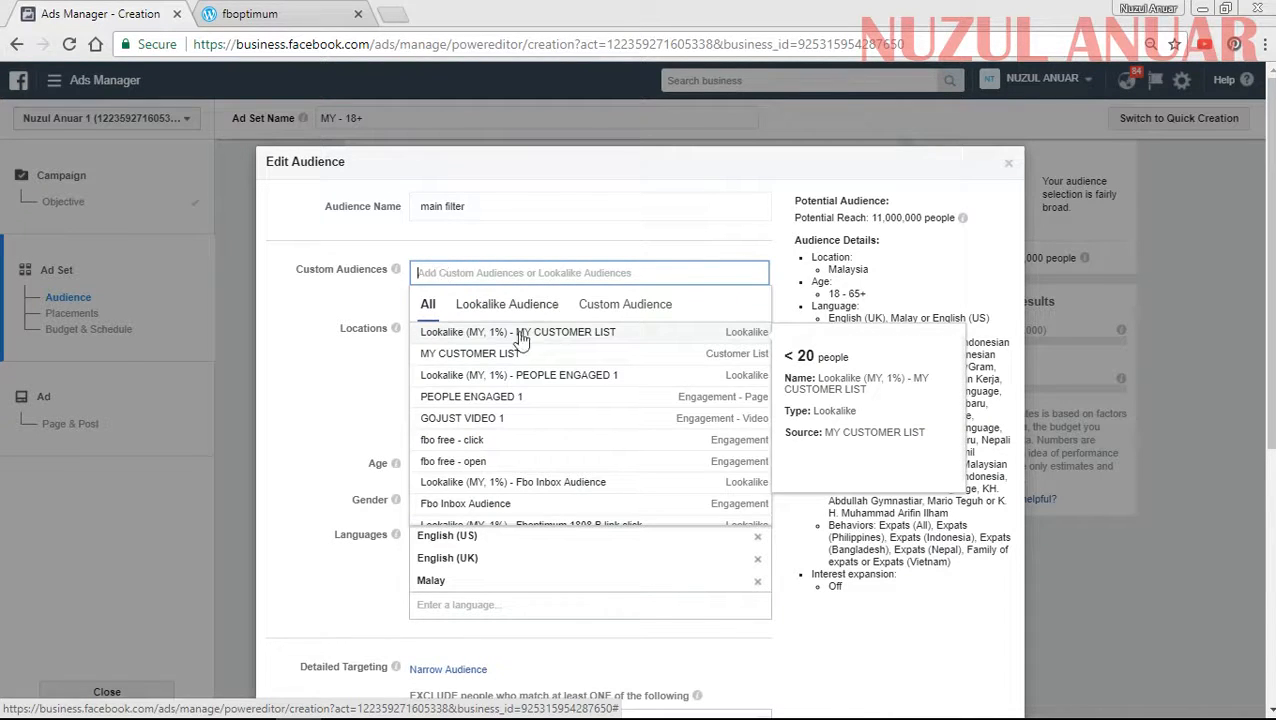
pyautogui.click(543, 334)
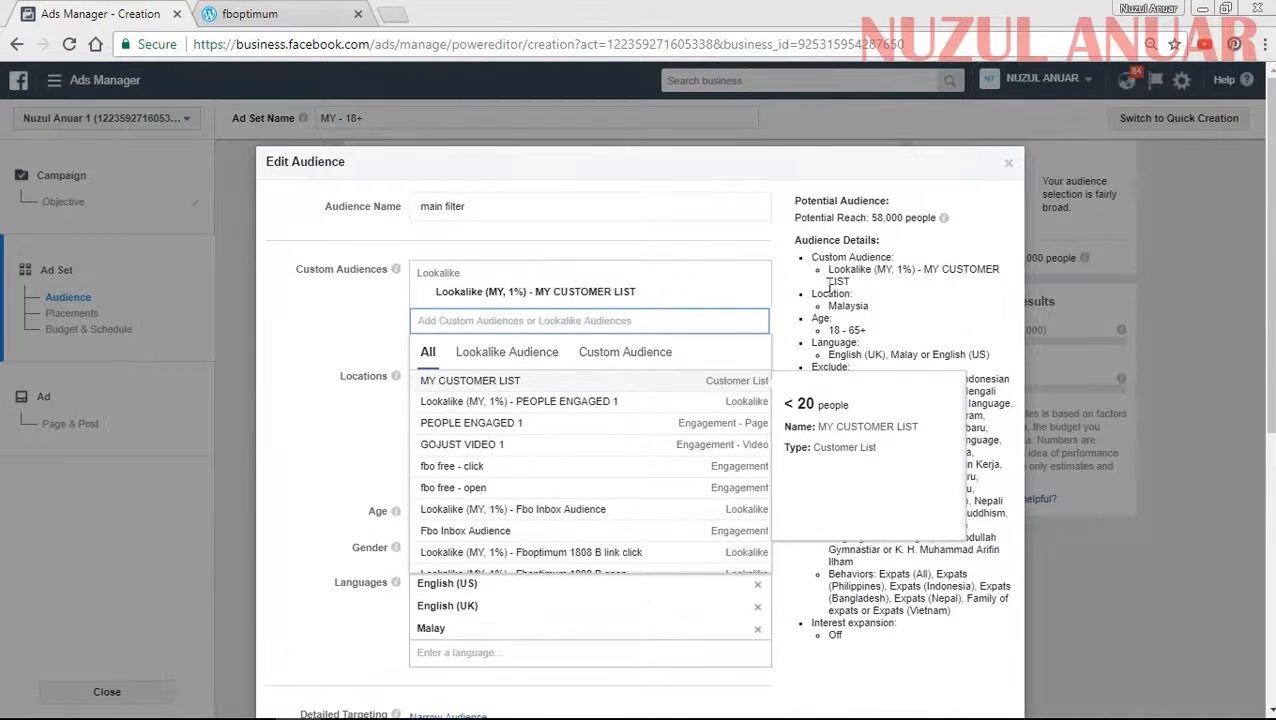
pyautogui.click(836, 276)
# - Examine the edited audience's potential reach, languages and excluded interests and behaviors, and close the editor without updating the audience
pyautogui.scroll(-5, 832, 384)
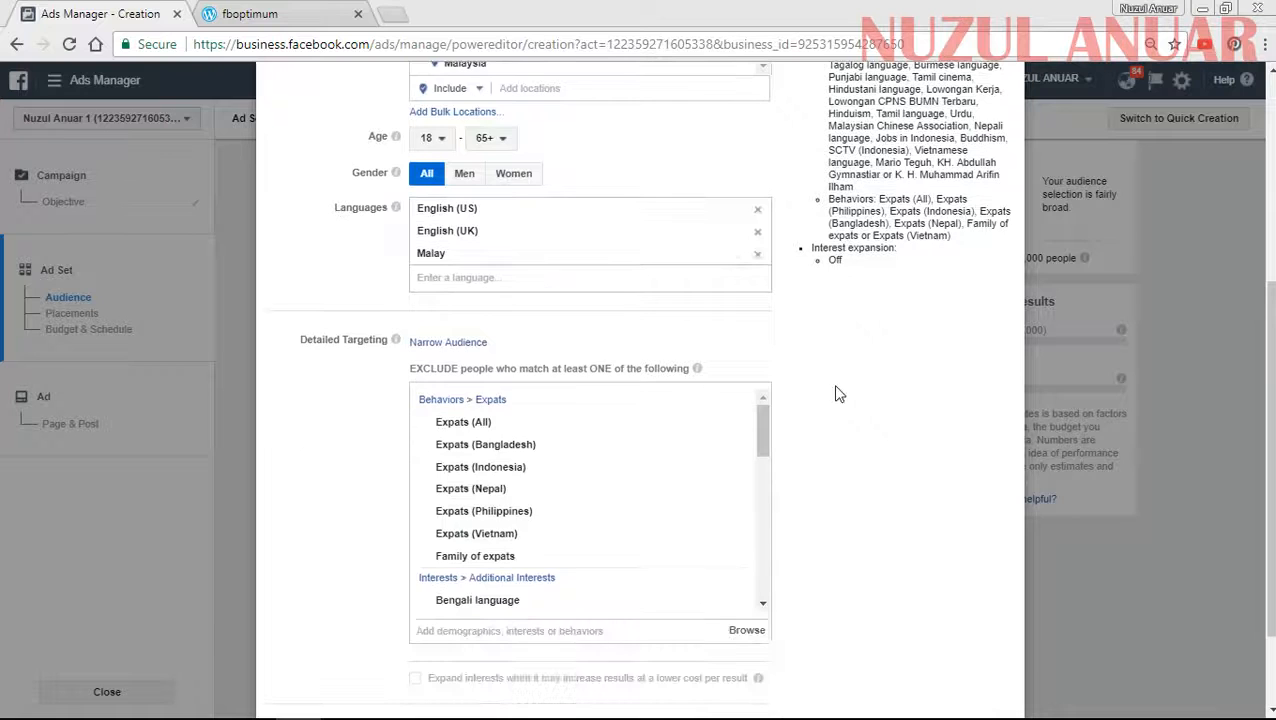
pyautogui.scroll(-1, 836, 436)
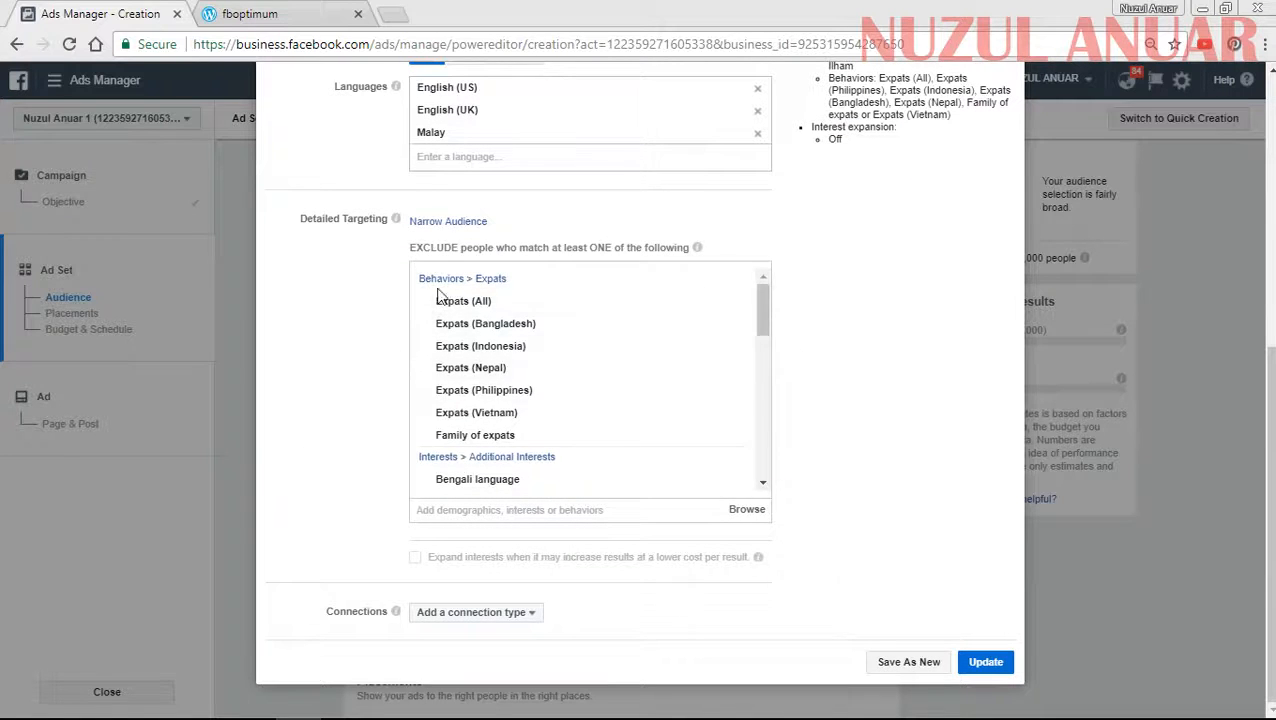
pyautogui.scroll(4, 952, 376)
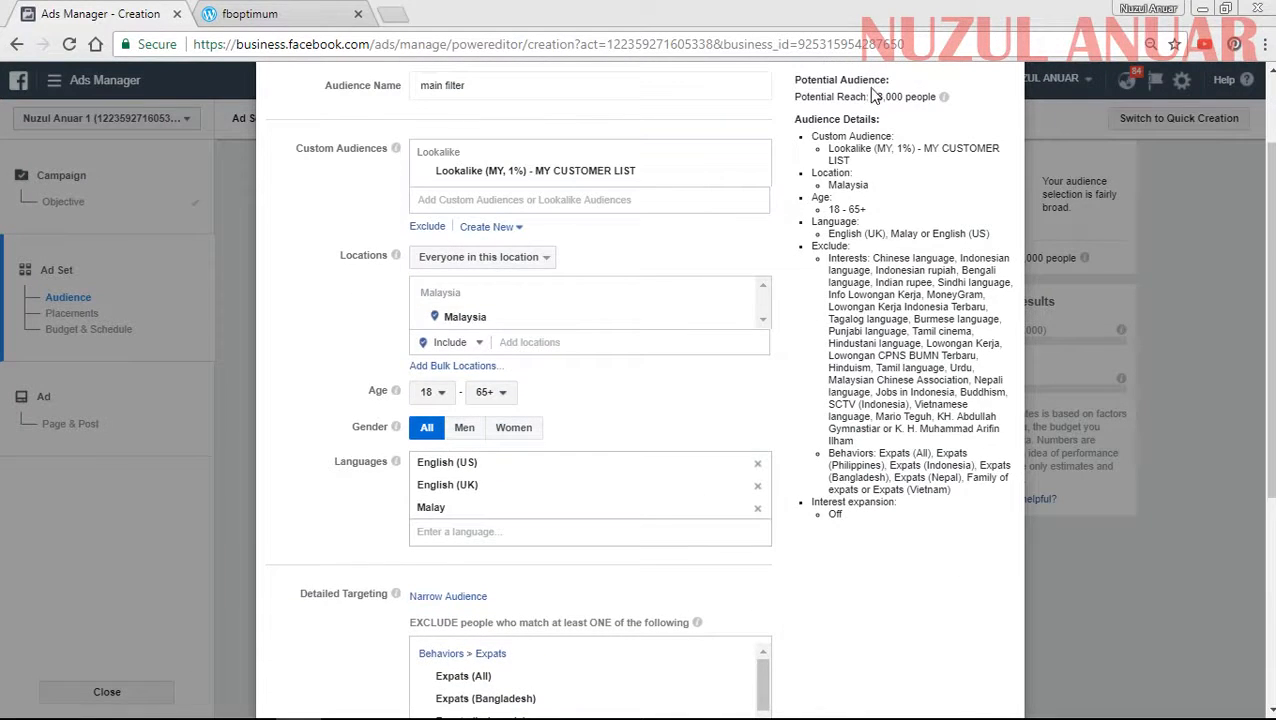
pyautogui.moveTo(870, 97); pyautogui.dragTo(905, 100)
pyautogui.click(885, 100)
pyautogui.click(870, 100)
pyautogui.click(895, 97)
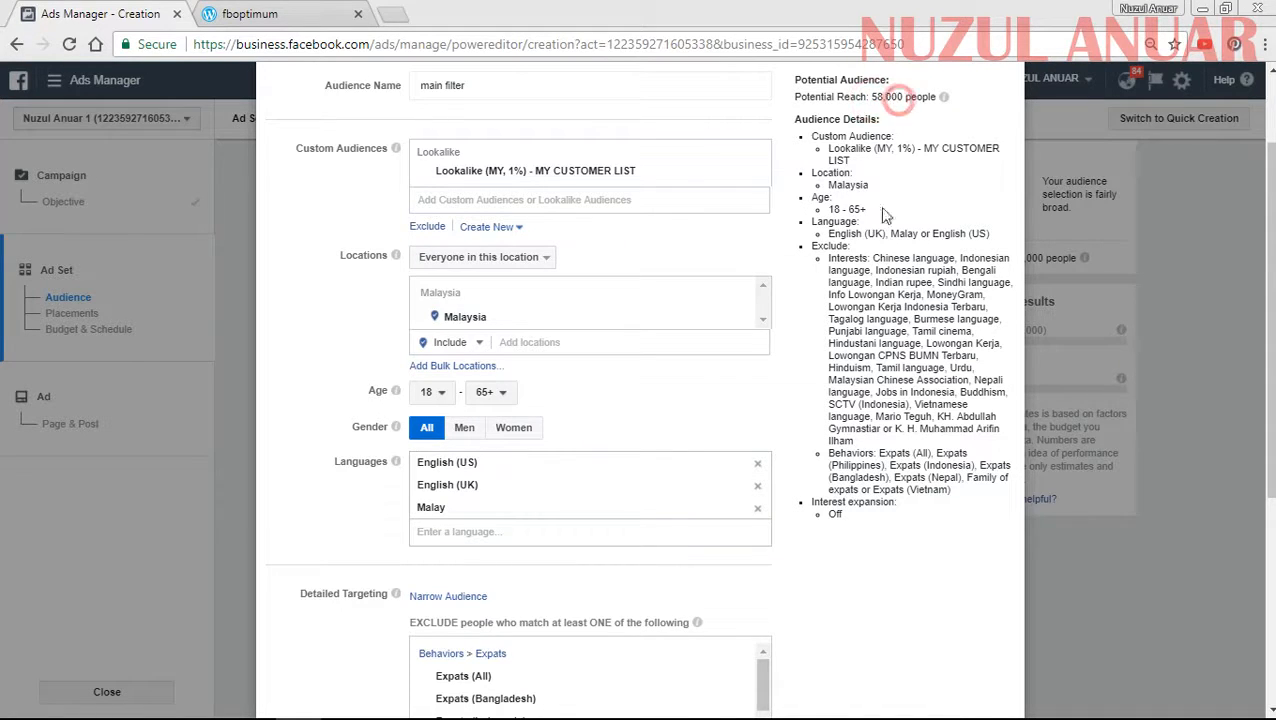
pyautogui.click(872, 348)
pyautogui.scroll(-3, 870, 380)
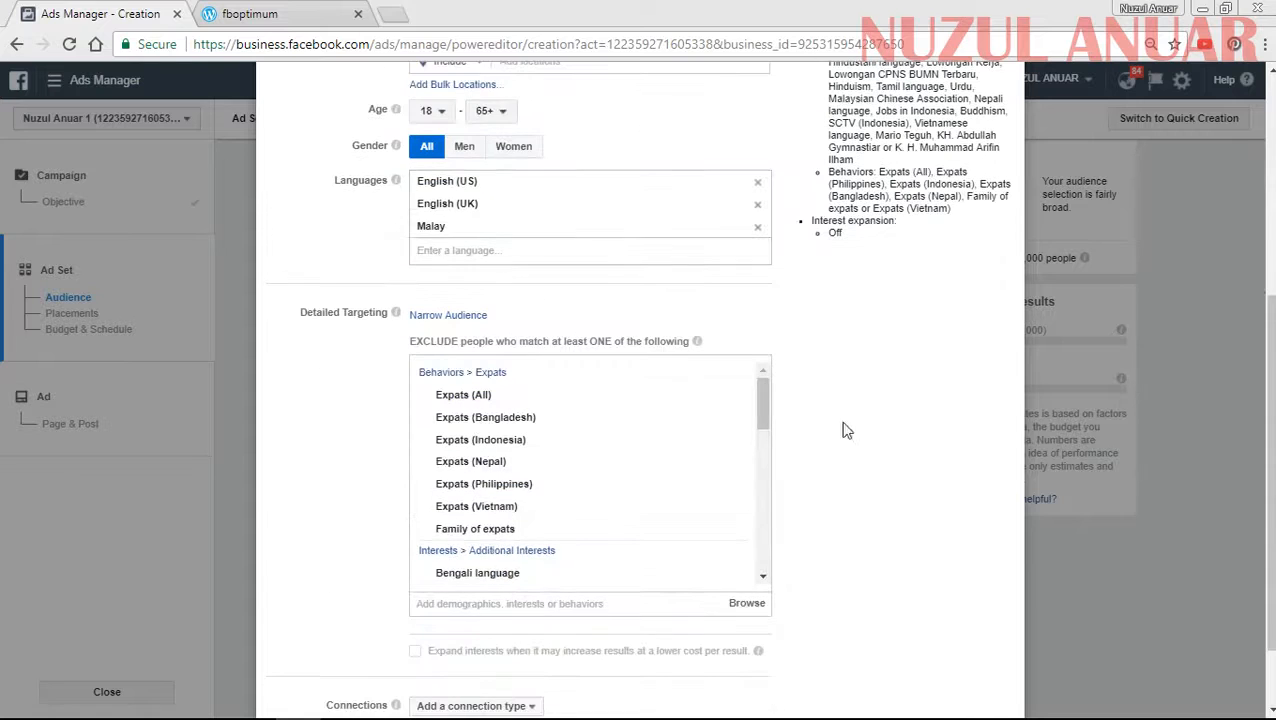
pyautogui.scroll(4, 880, 290)
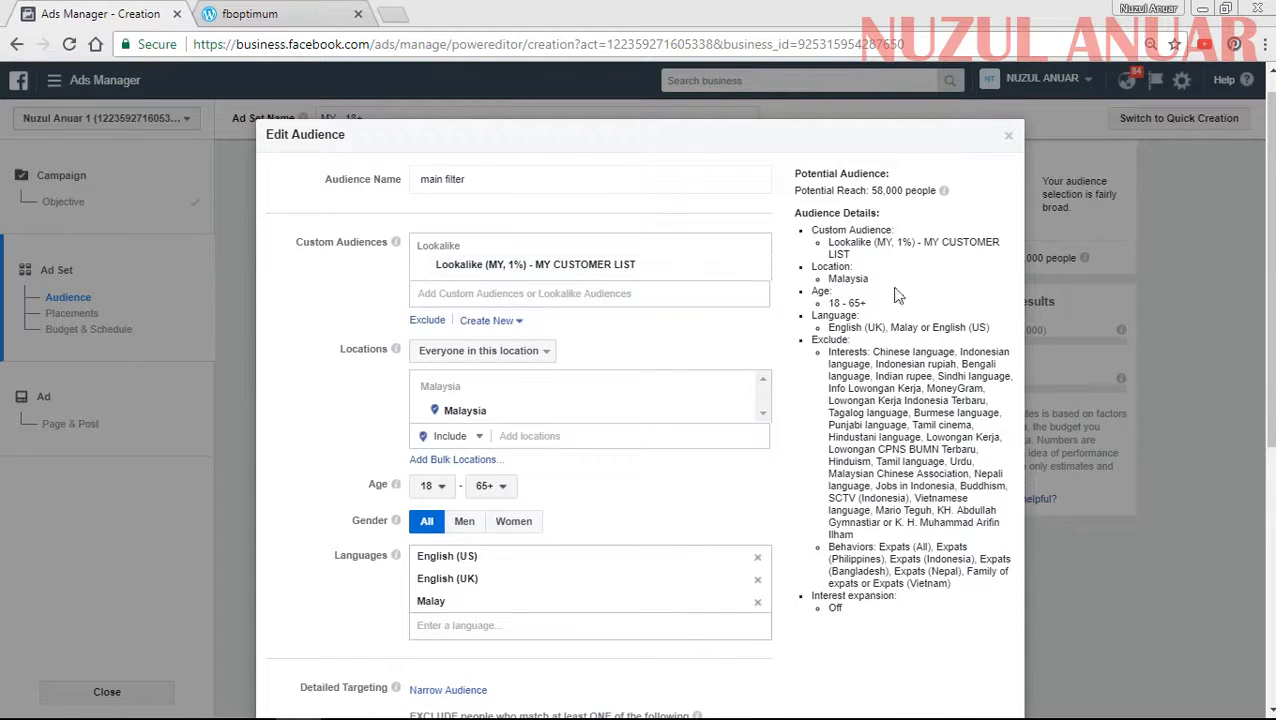
pyautogui.scroll(-5, 703, 380)
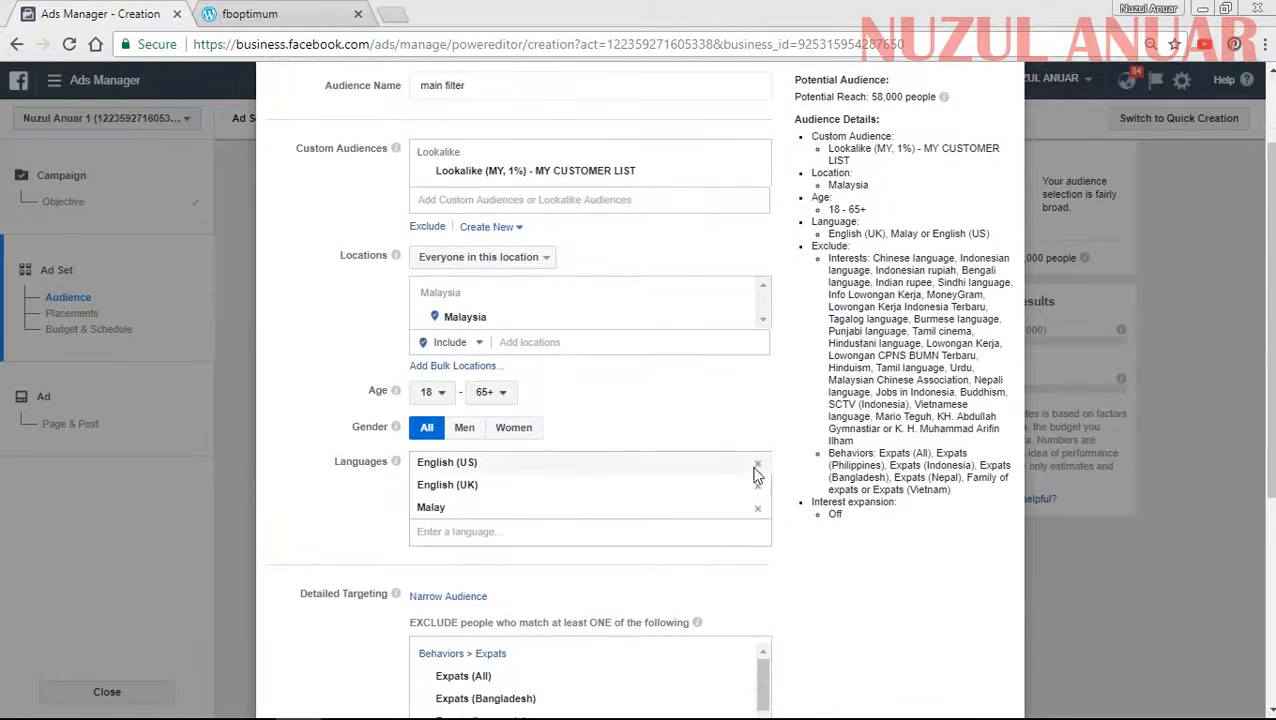
pyautogui.scroll(5, 890, 370)
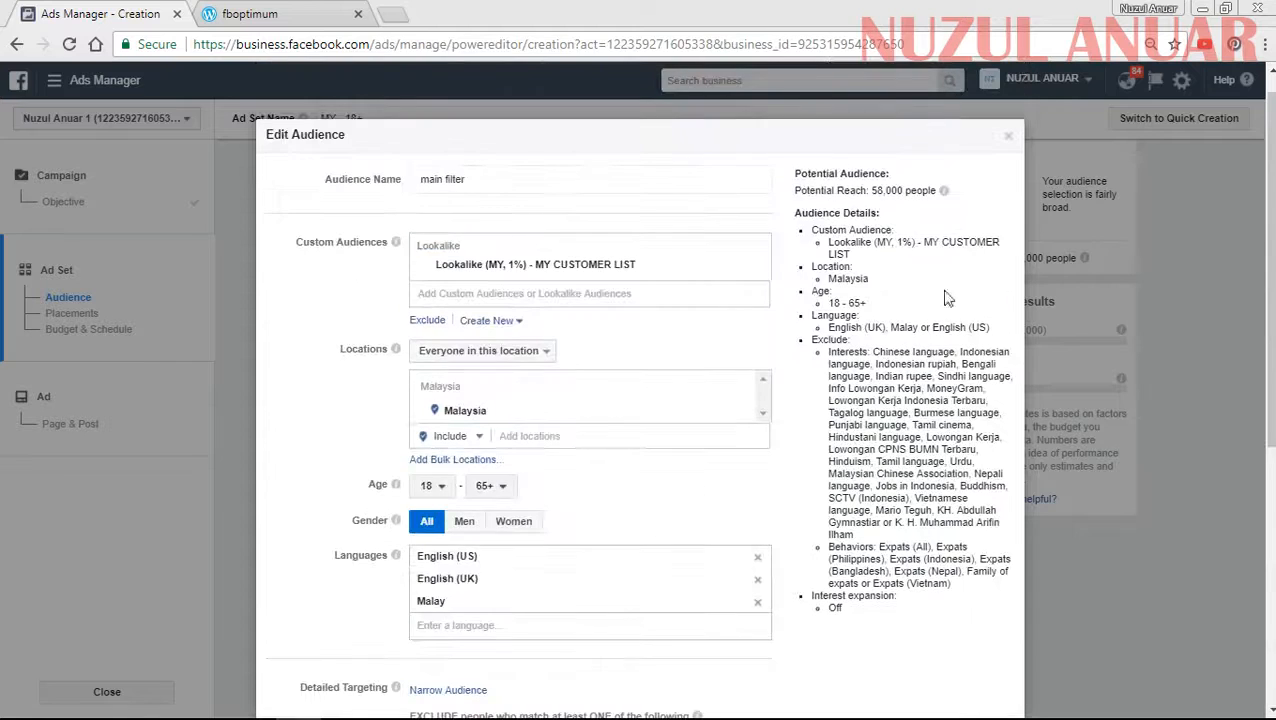
pyautogui.click(1009, 138)
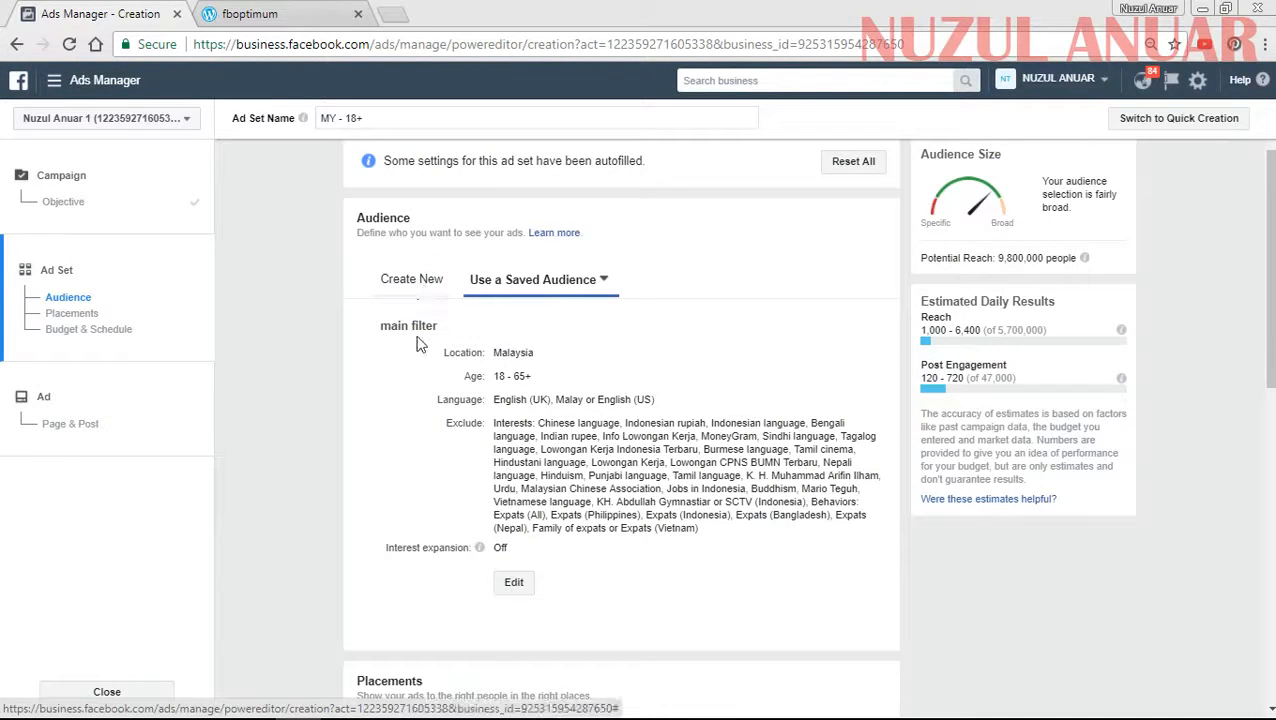
# - Start a new audience for the ad set, add the prospek engaged post custom audience and remove it again
pyautogui.click(447, 295)
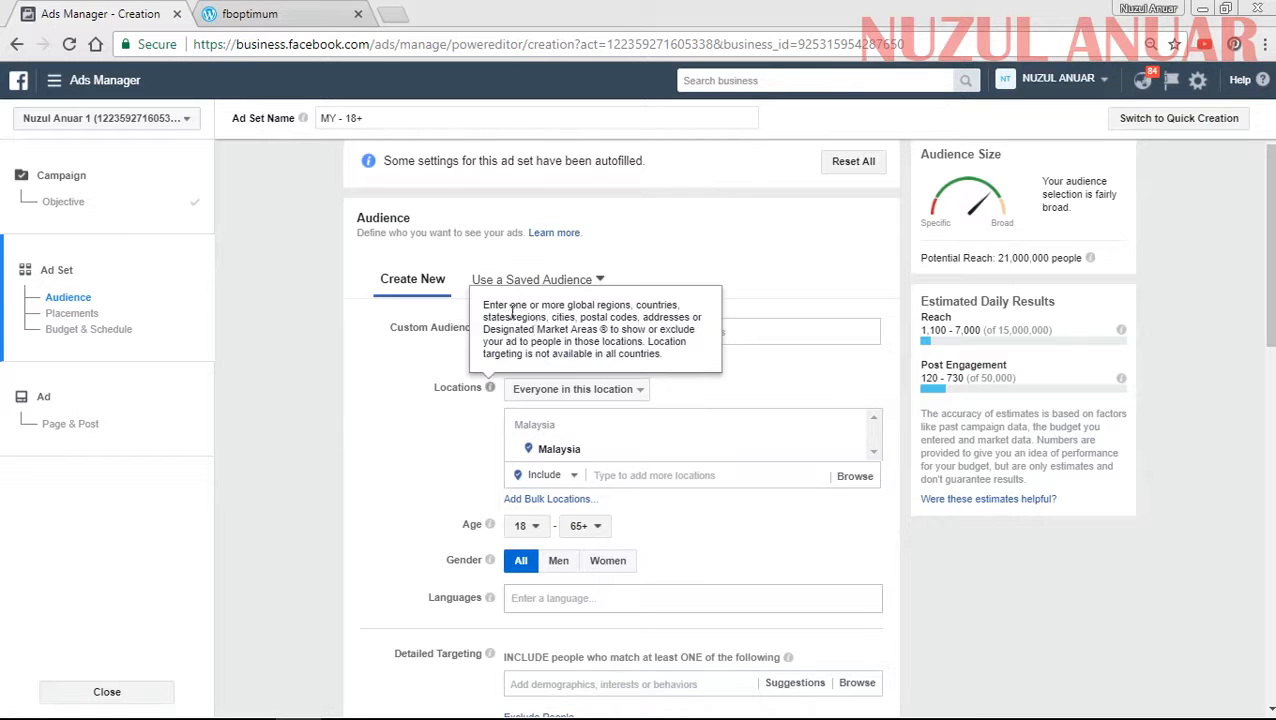
pyautogui.click(531, 332)
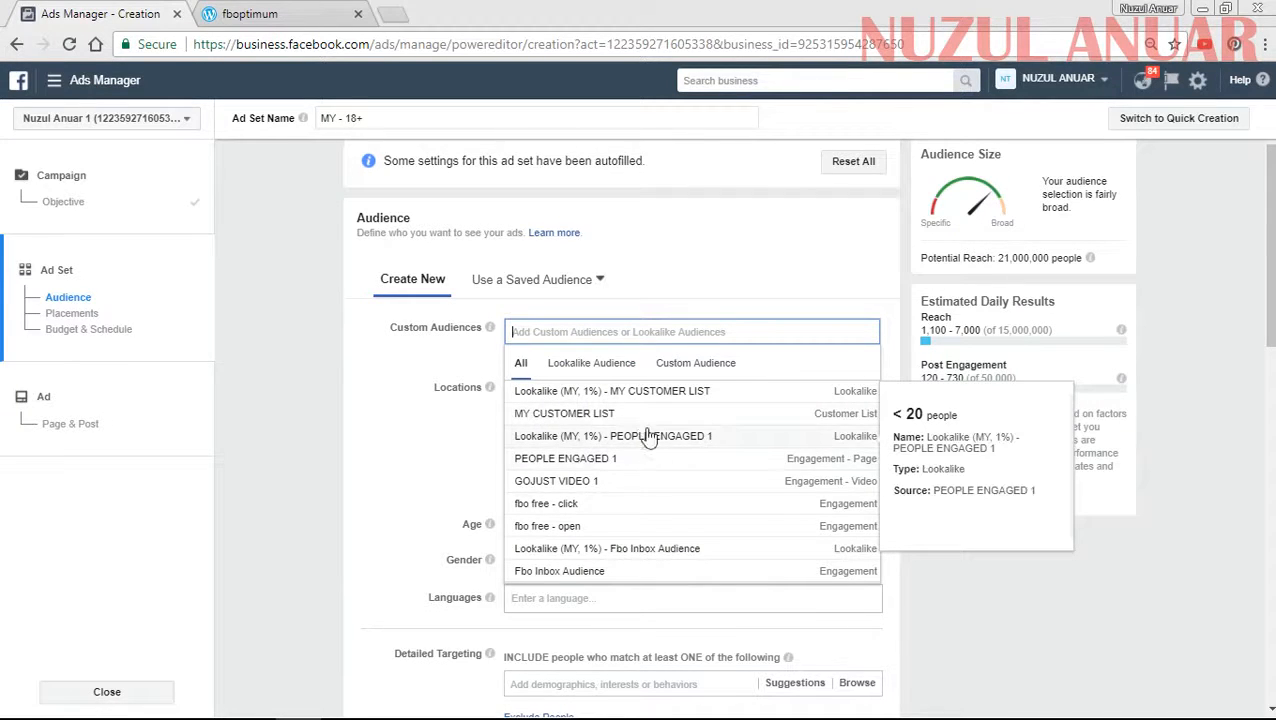
pyautogui.click(670, 365)
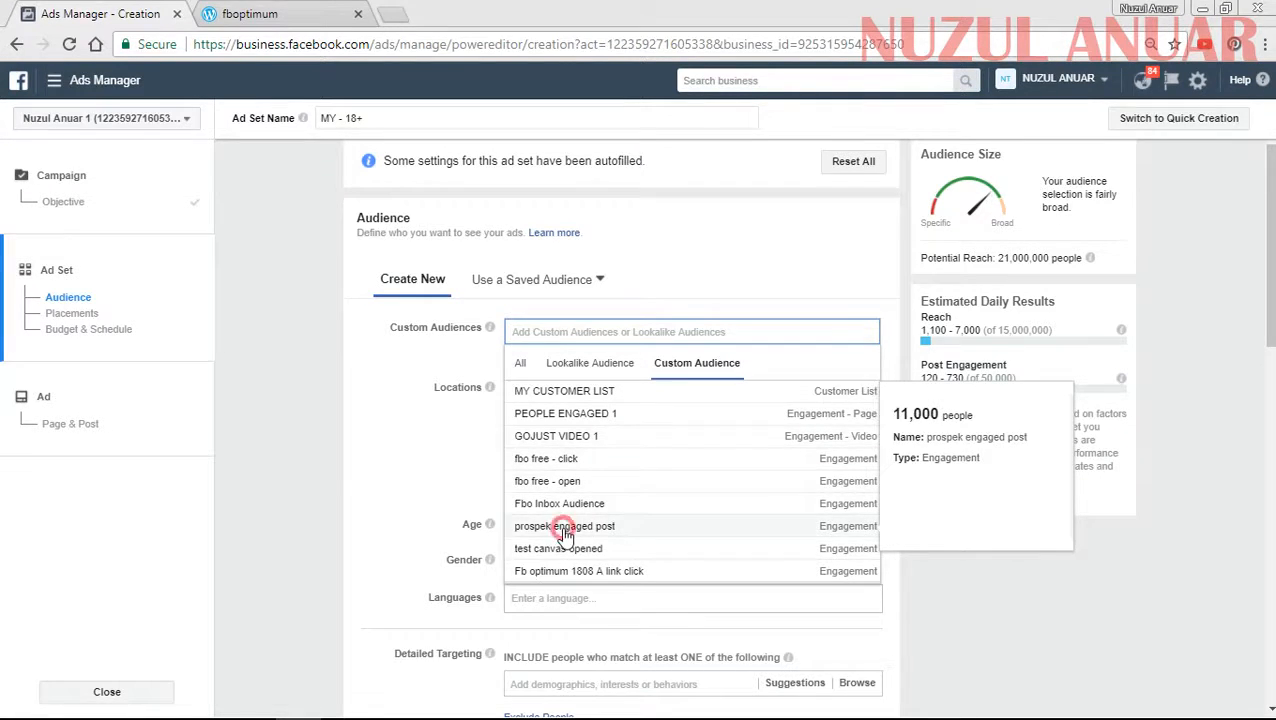
pyautogui.press('Return')
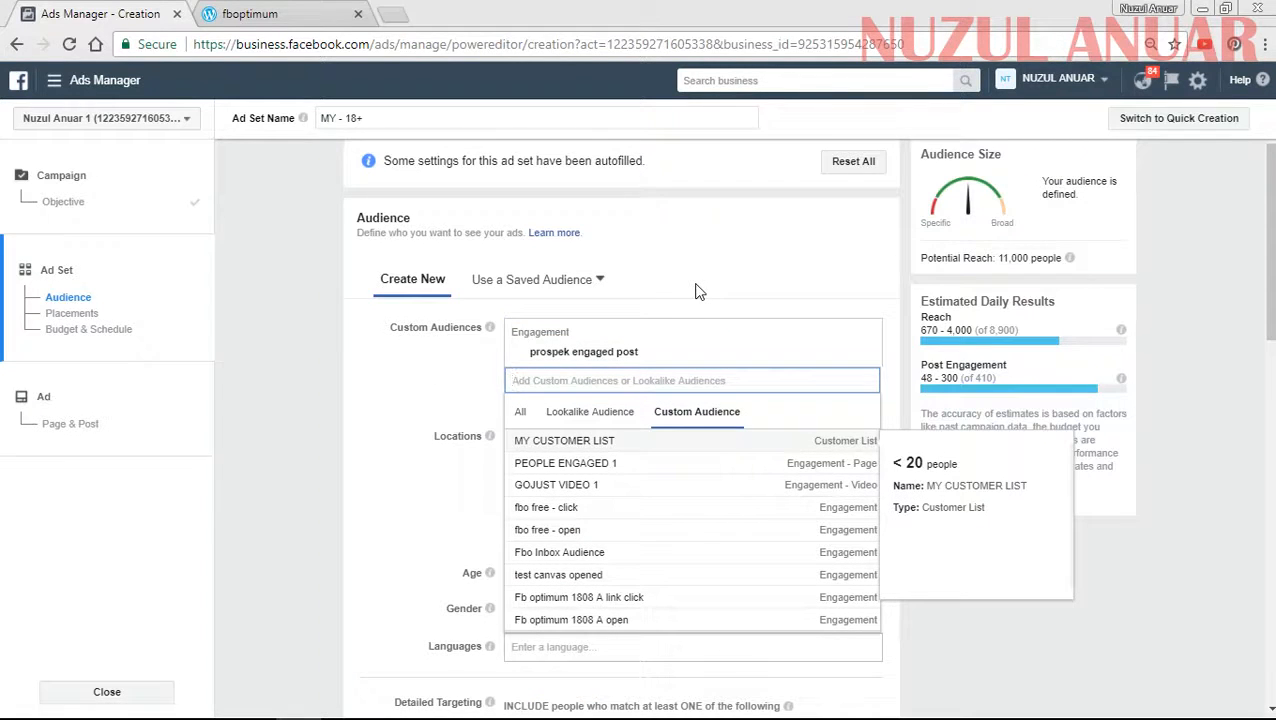
pyautogui.click(866, 358)
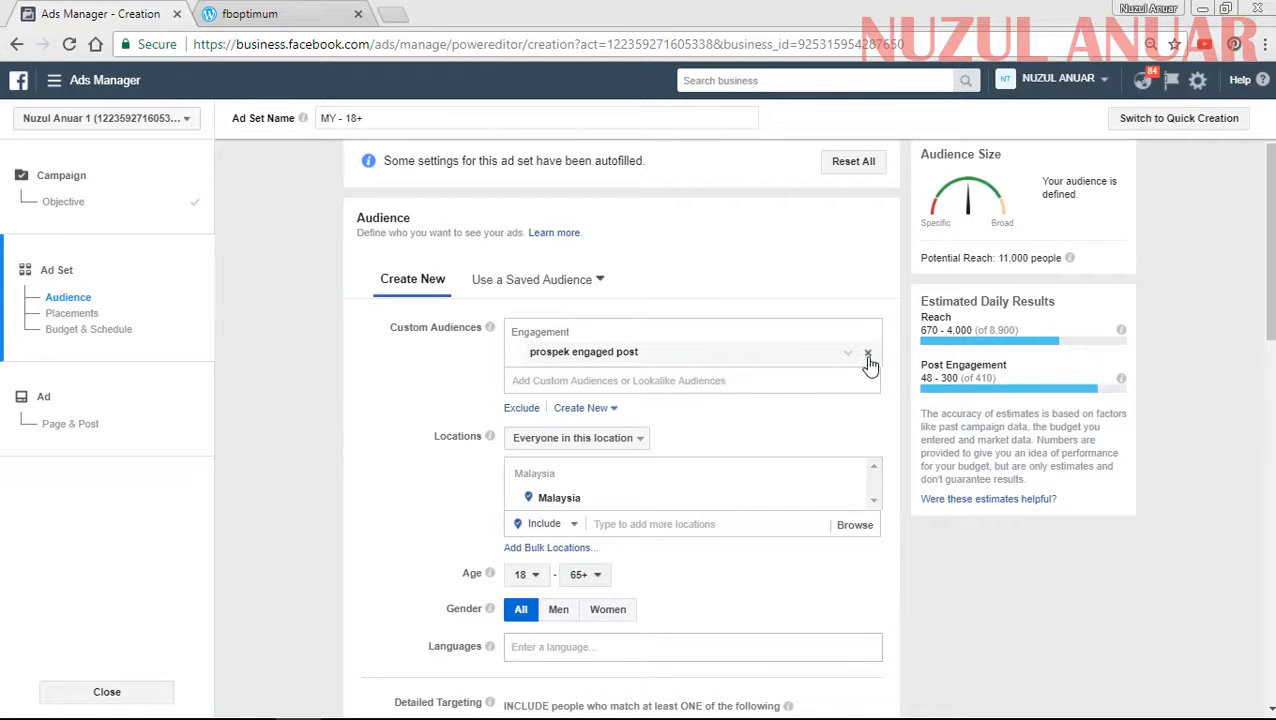
pyautogui.click(864, 355)
# - Include the Fboptimum 1808 B link click custom audience in the ad set's new audience
pyautogui.click(524, 333)
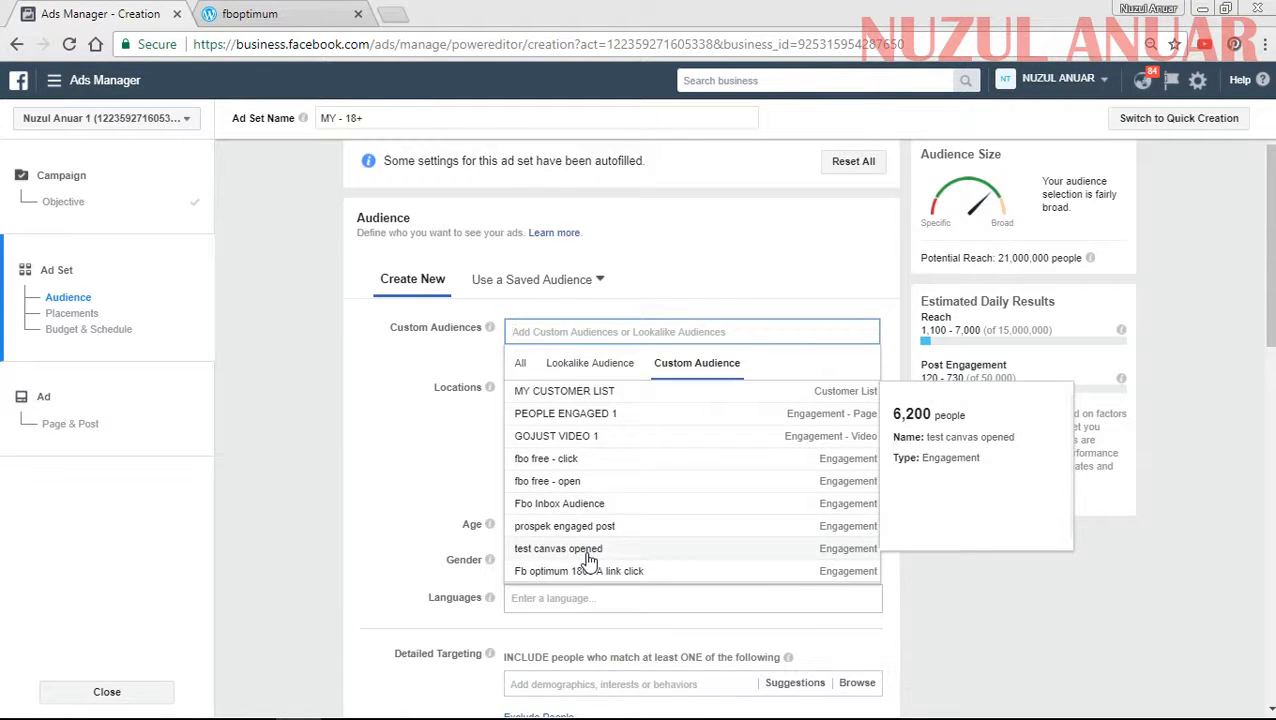
pyautogui.scroll(-3, 590, 568)
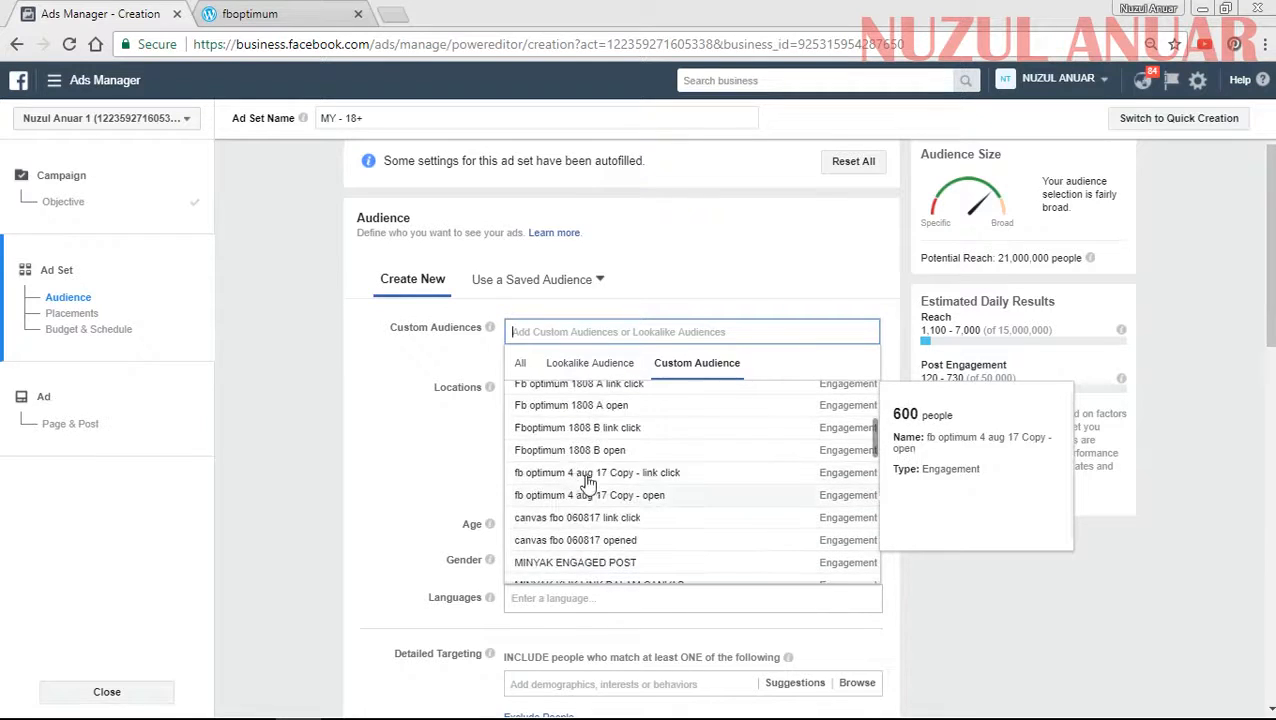
pyautogui.click(580, 429)
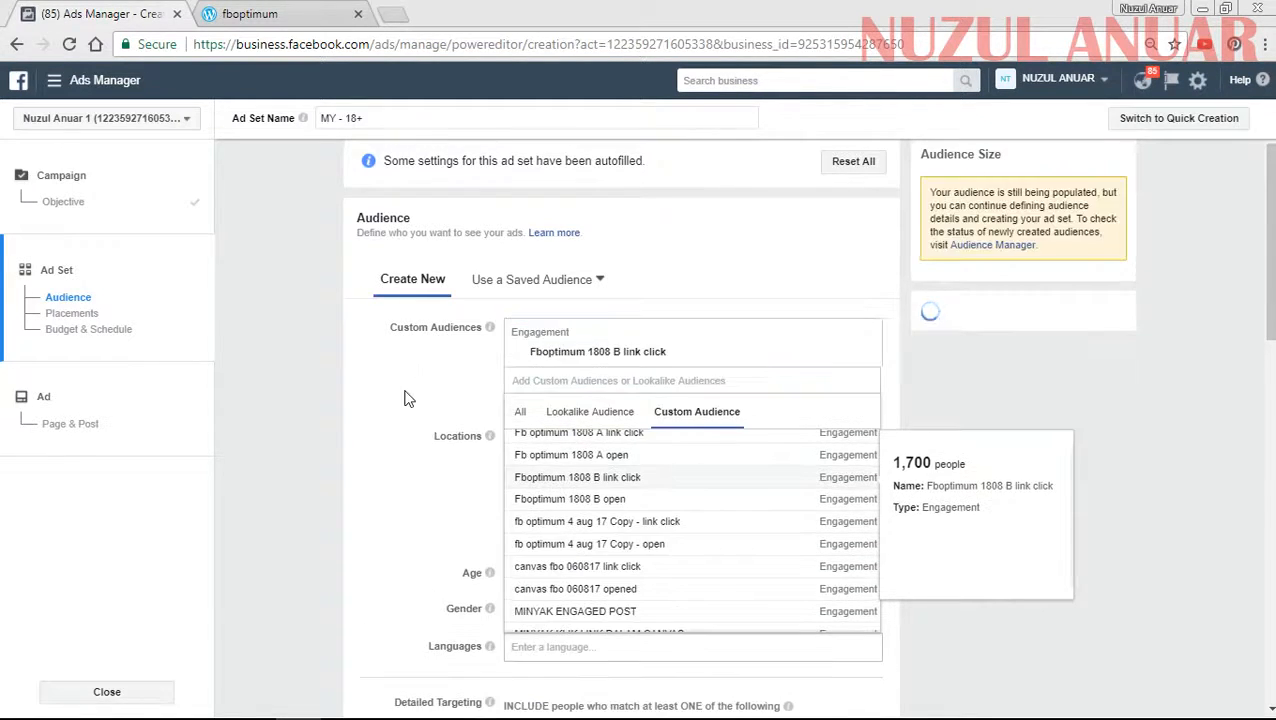
pyautogui.click(405, 393)
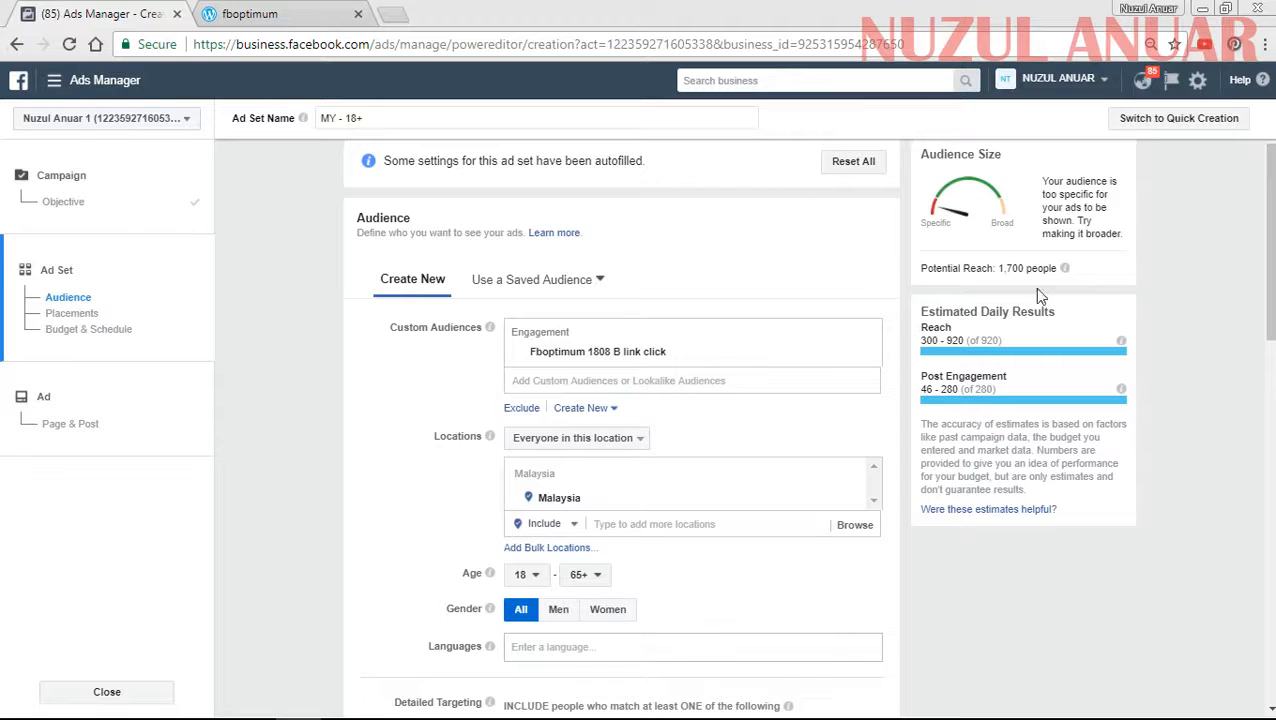
# - Examine the new audience's potential reach, its remaining targeting settings and the list of saved audiences
pyautogui.click(1001, 268)
pyautogui.moveTo(1001, 268); pyautogui.dragTo(1022, 268)
pyautogui.scroll(-1, 344, 464)
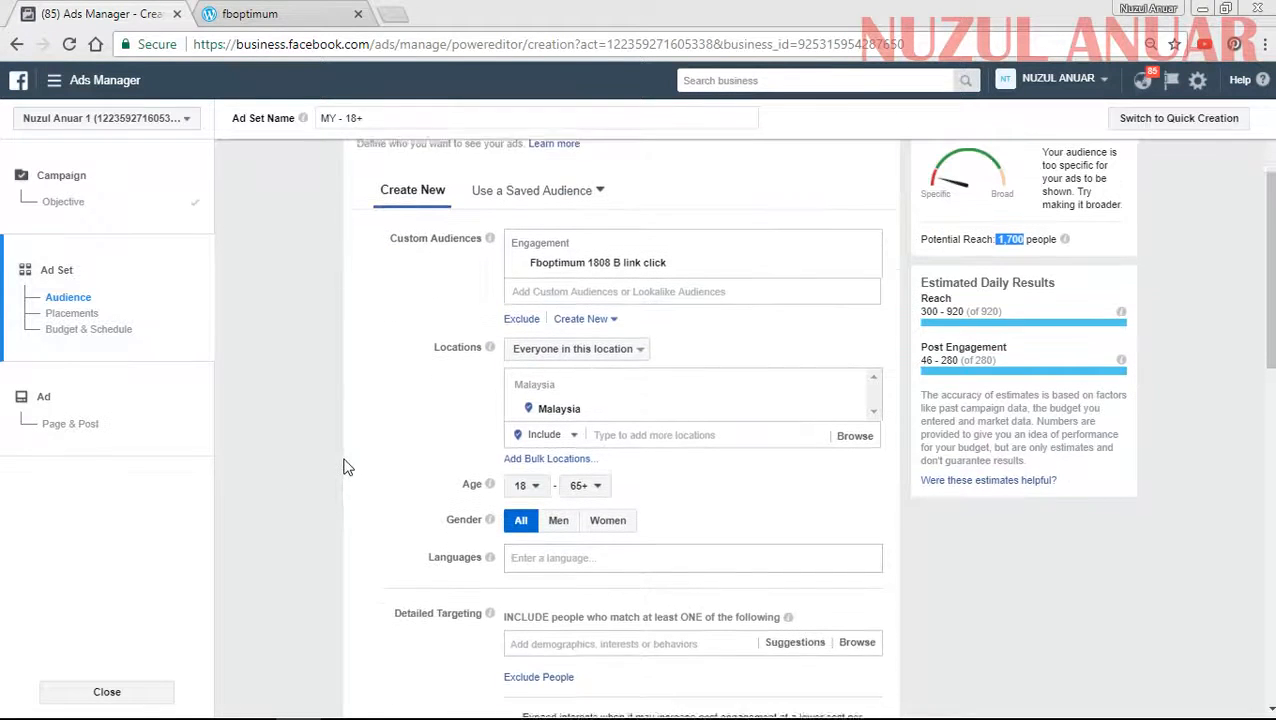
pyautogui.scroll(-2, 419, 421)
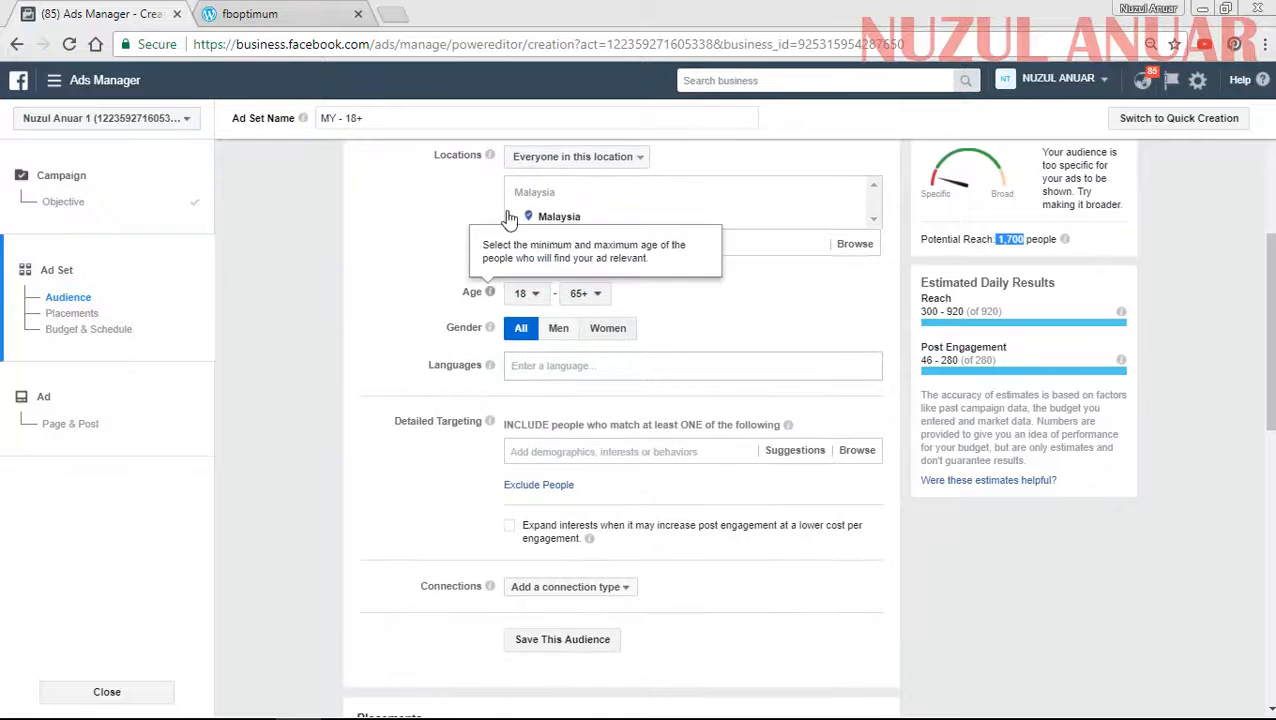
pyautogui.scroll(2, 442, 580)
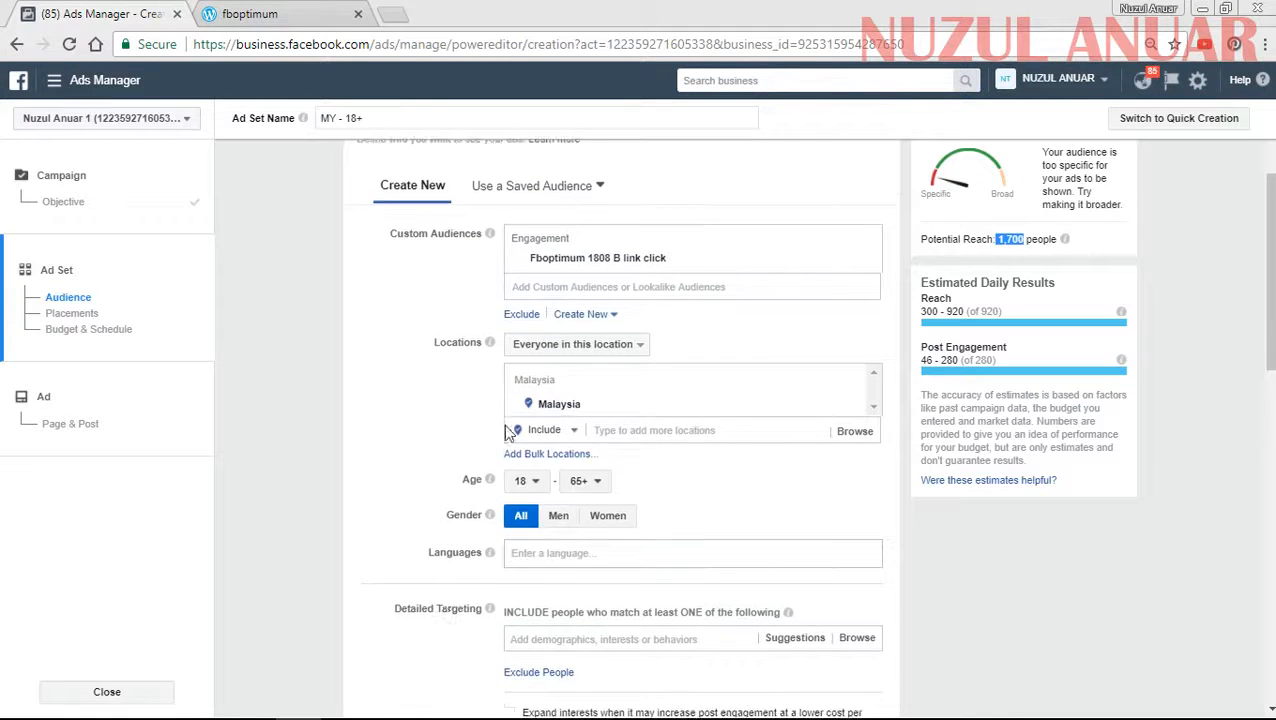
pyautogui.scroll(-2, 428, 402)
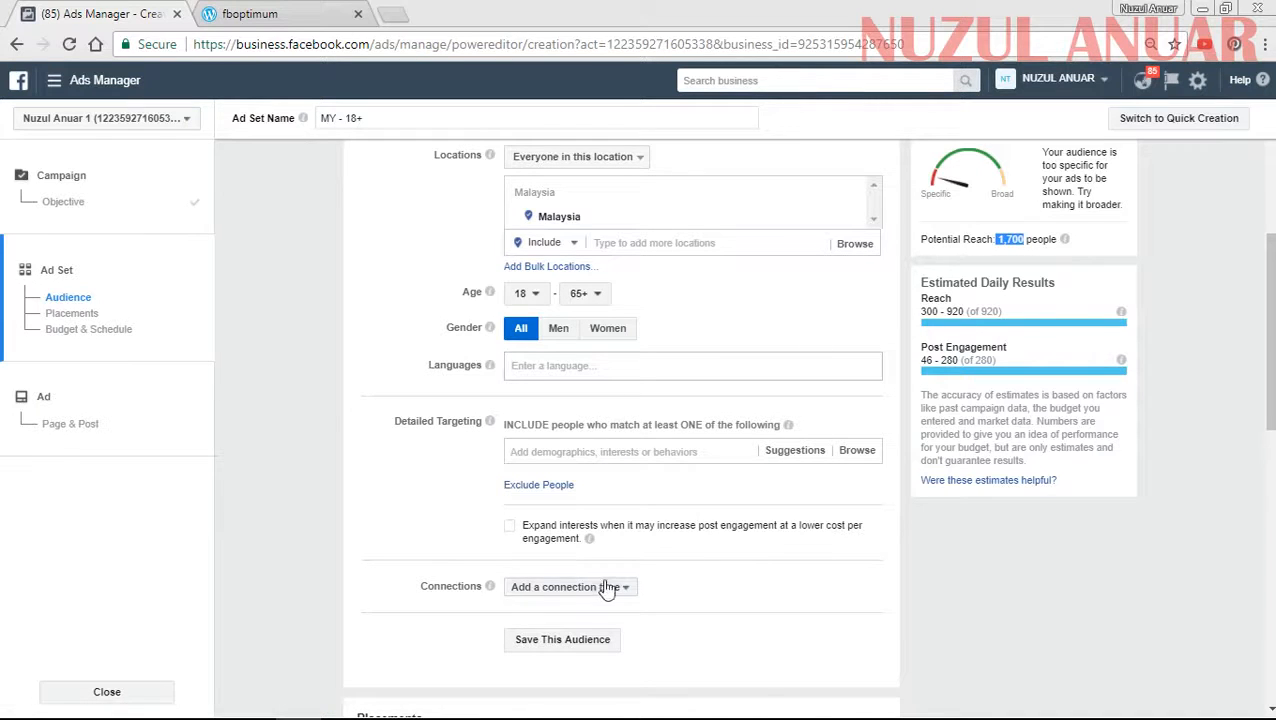
pyautogui.scroll(2, 657, 530)
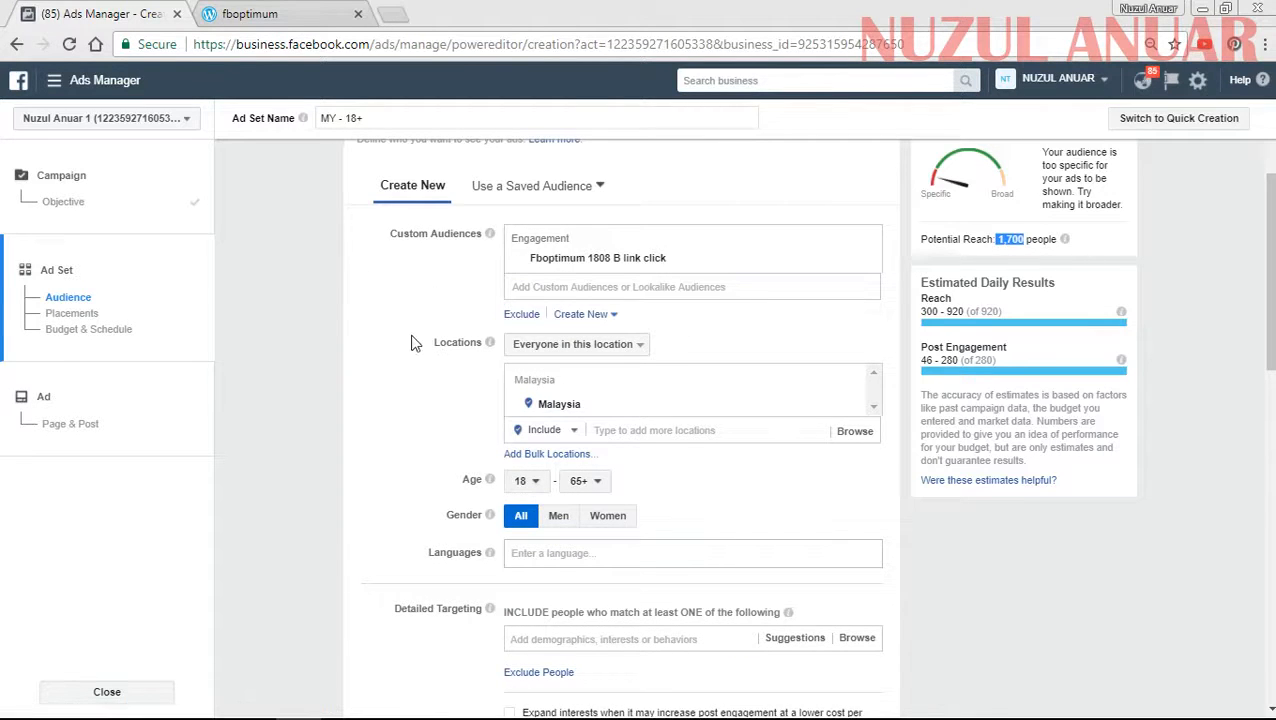
pyautogui.scroll(-5, 415, 380)
pyautogui.scroll(4, 476, 450)
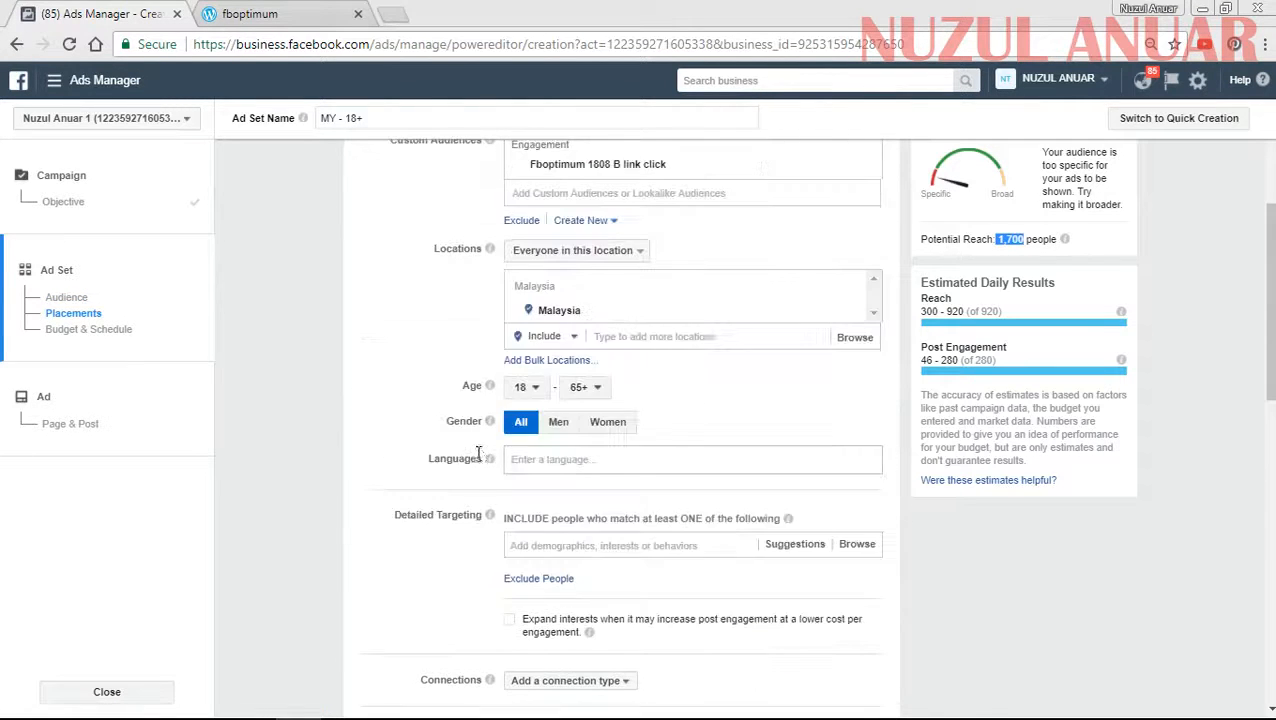
pyautogui.scroll(2, 443, 380)
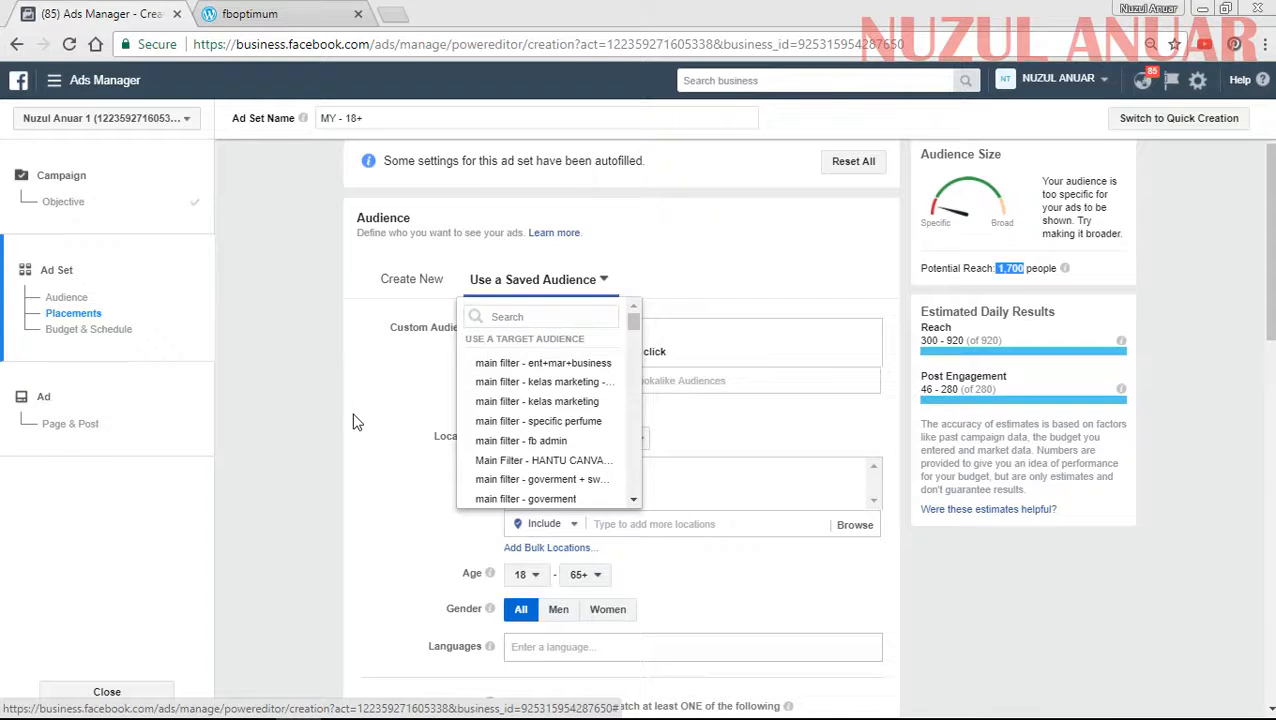
pyautogui.click(358, 419)
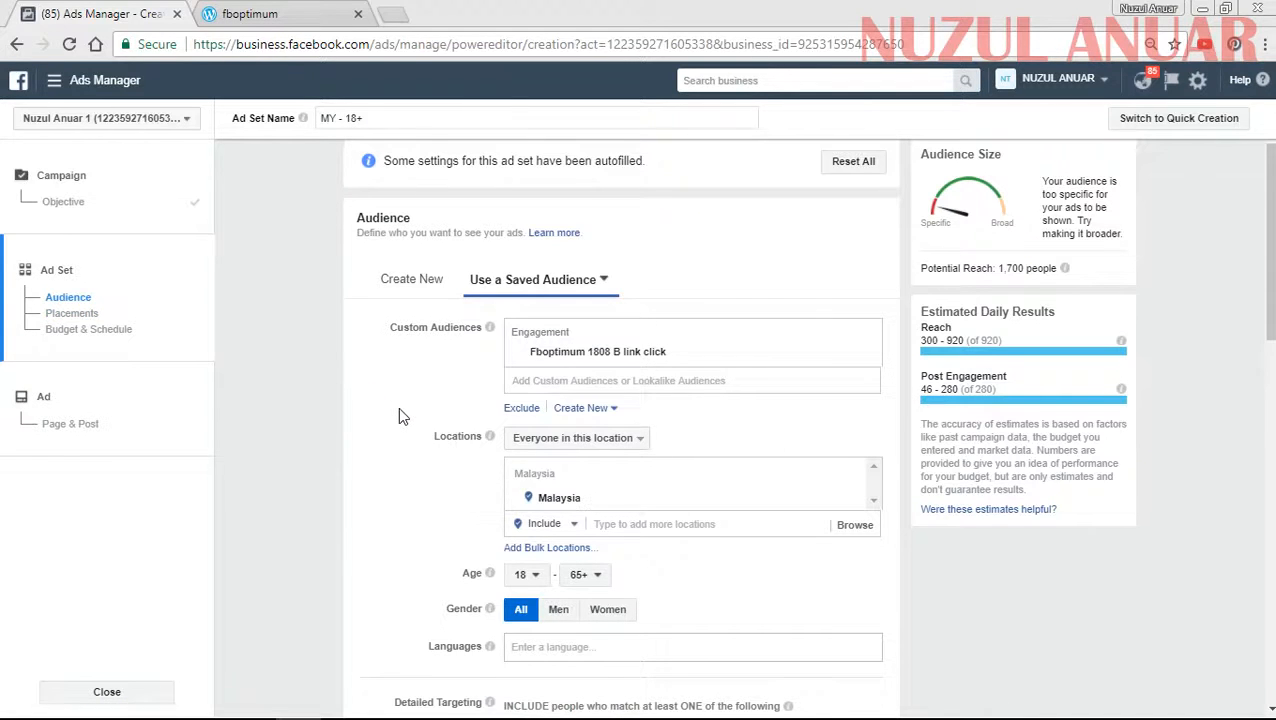